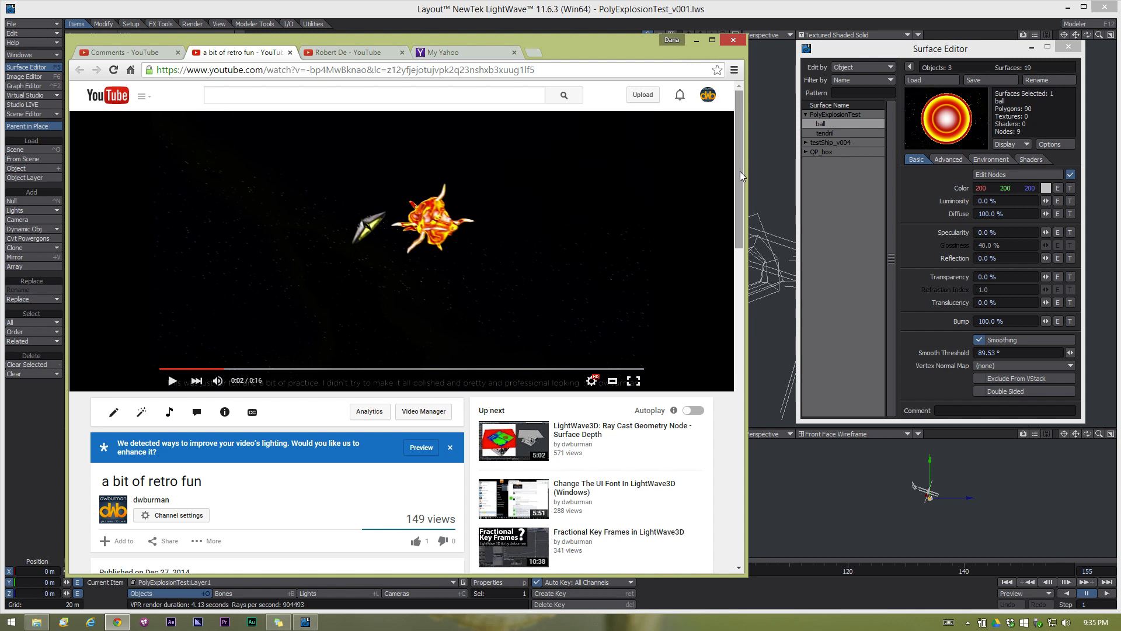
Play part of the "a bit of retro fun" video, pause it and look through the comments below it.
drag(740, 171, 732, 163)
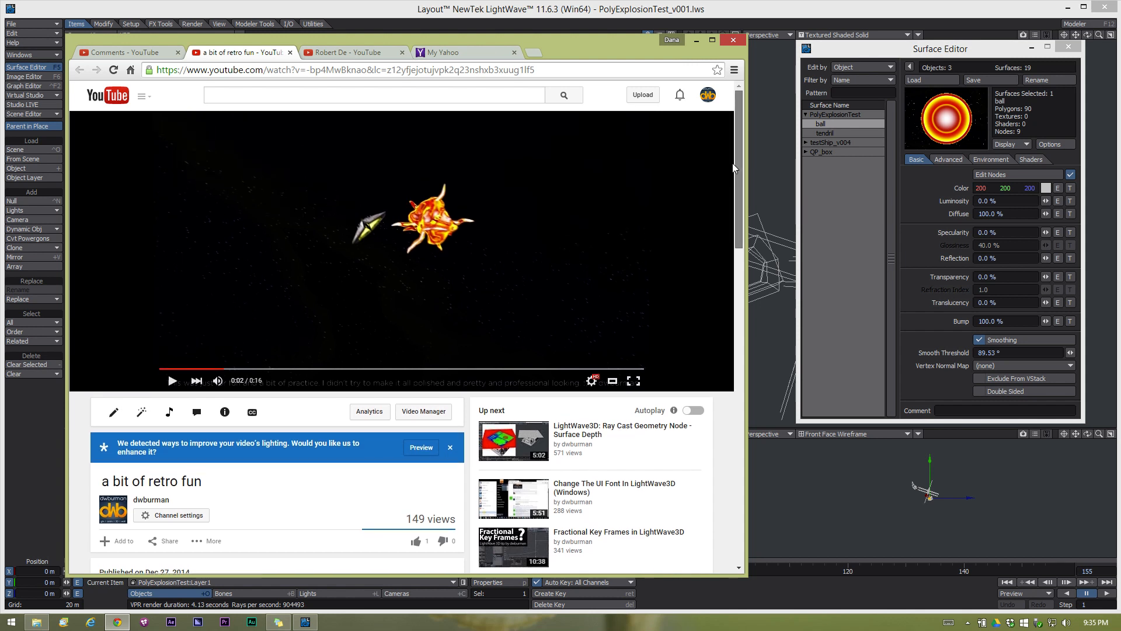
click(172, 381)
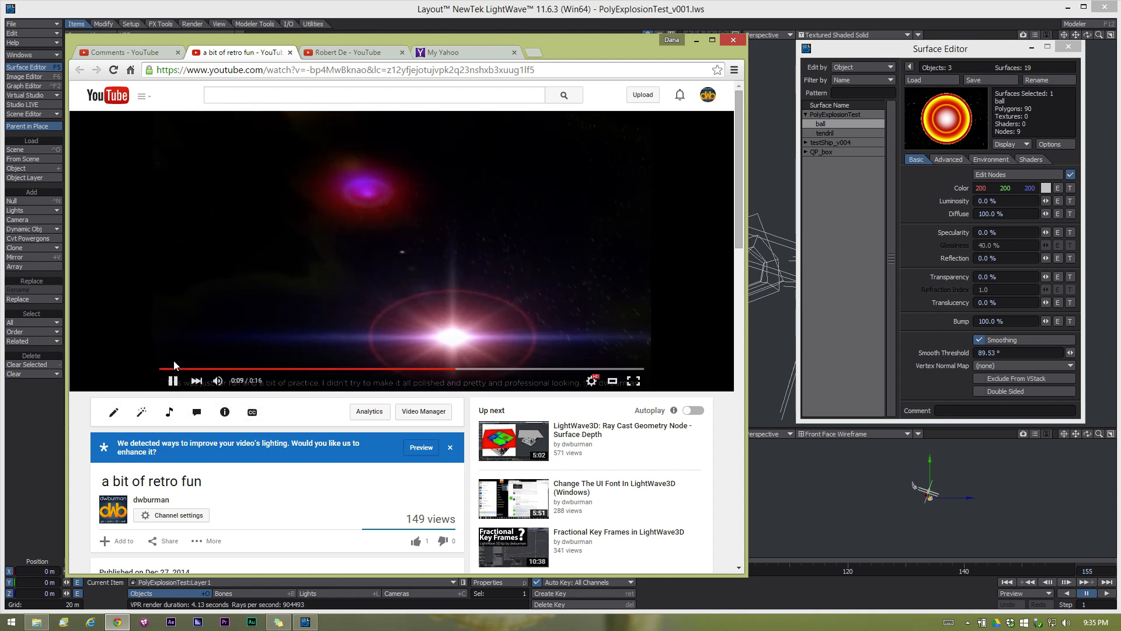
click(173, 380)
scroll(88, 500, down, 2)
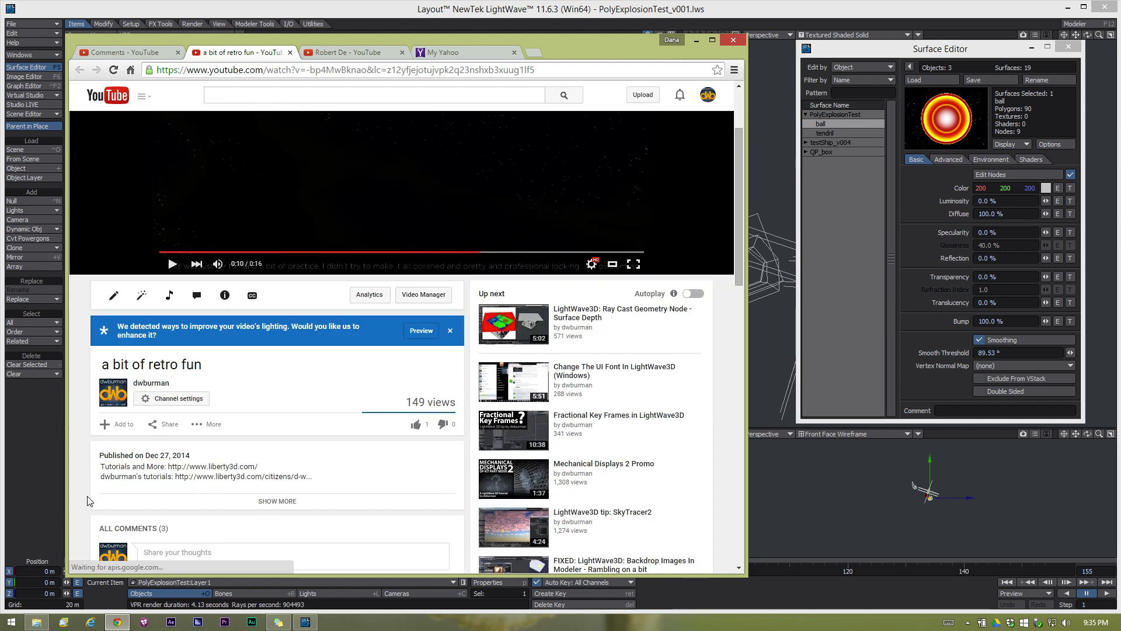
scroll(88, 500, down, 2)
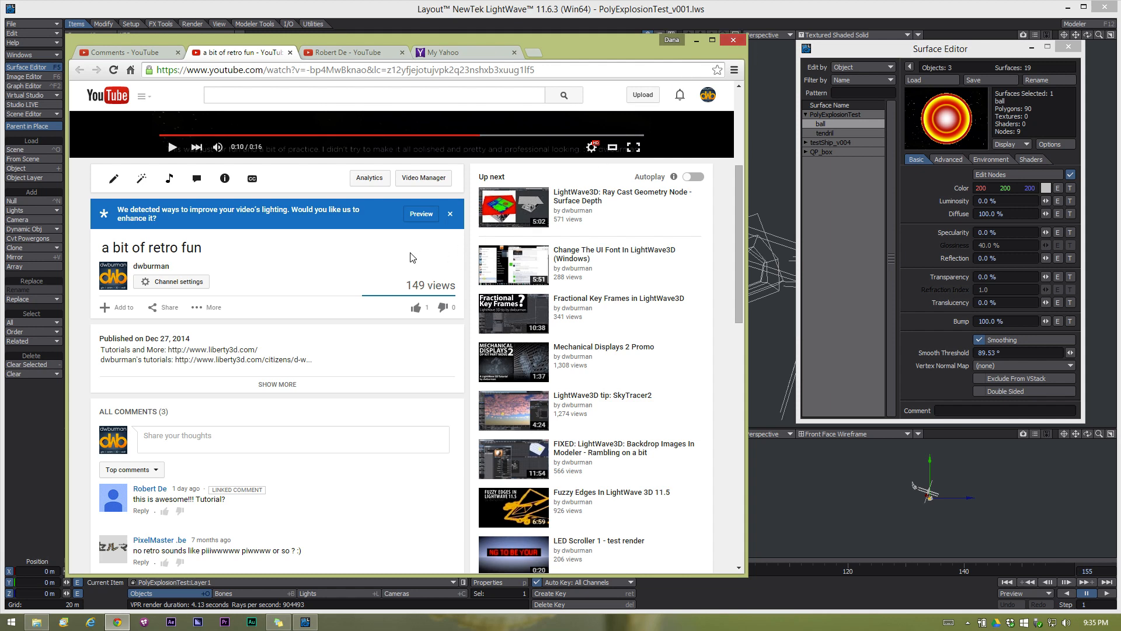
scroll(403, 257, up, 4)
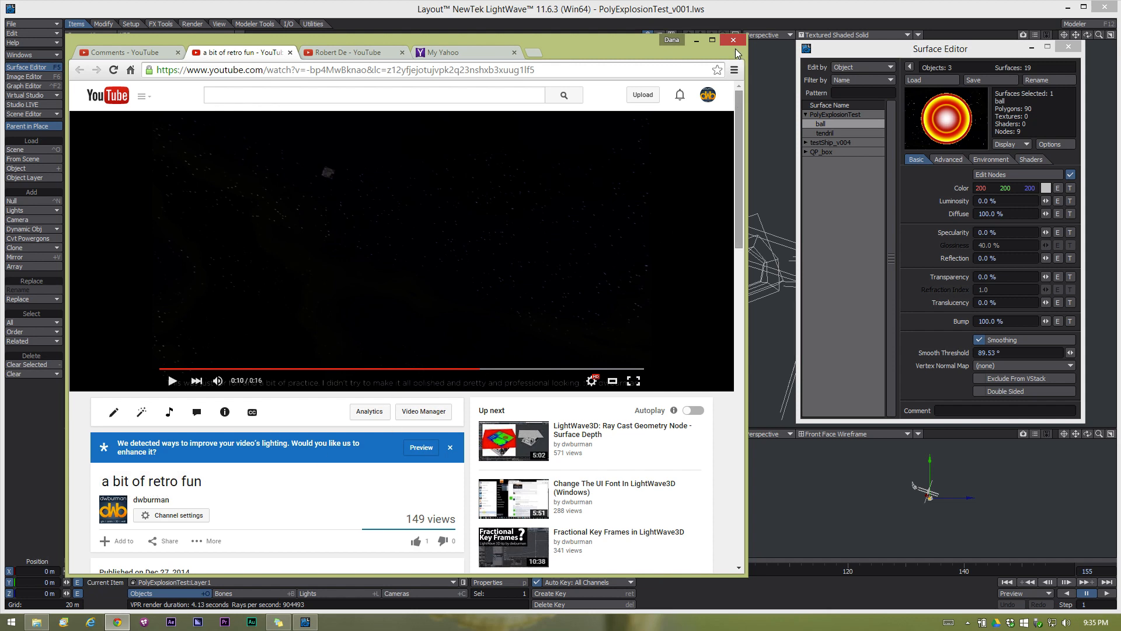
Switch to LightWave Layout, clear the Surface Editor away from the viewports and go to frame 21.
click(695, 43)
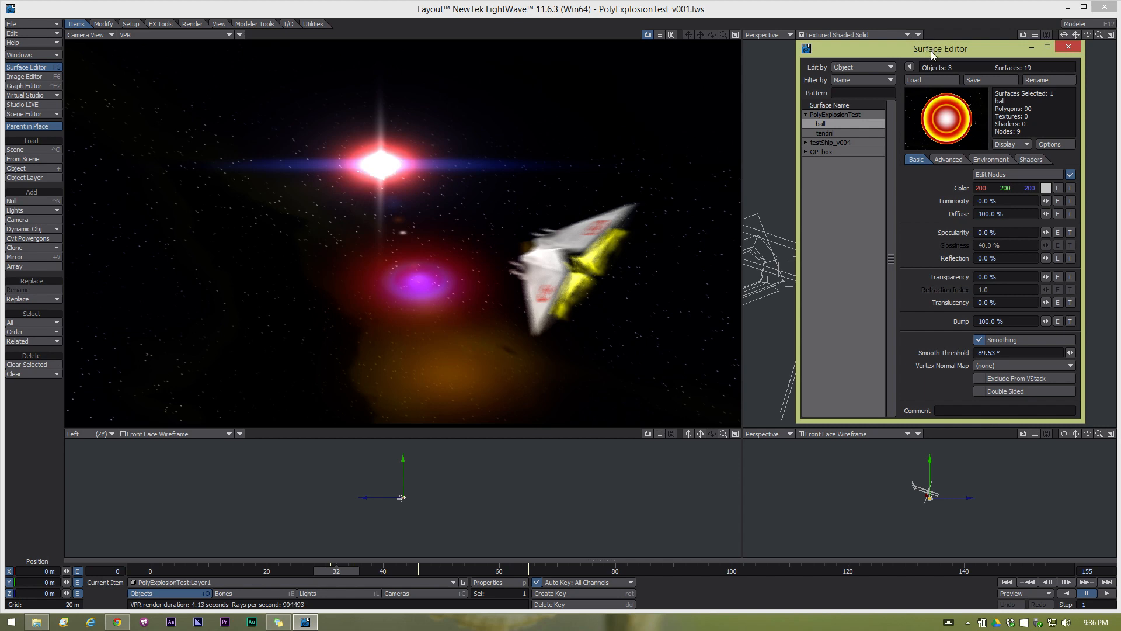
drag(930, 49, 1120, 52)
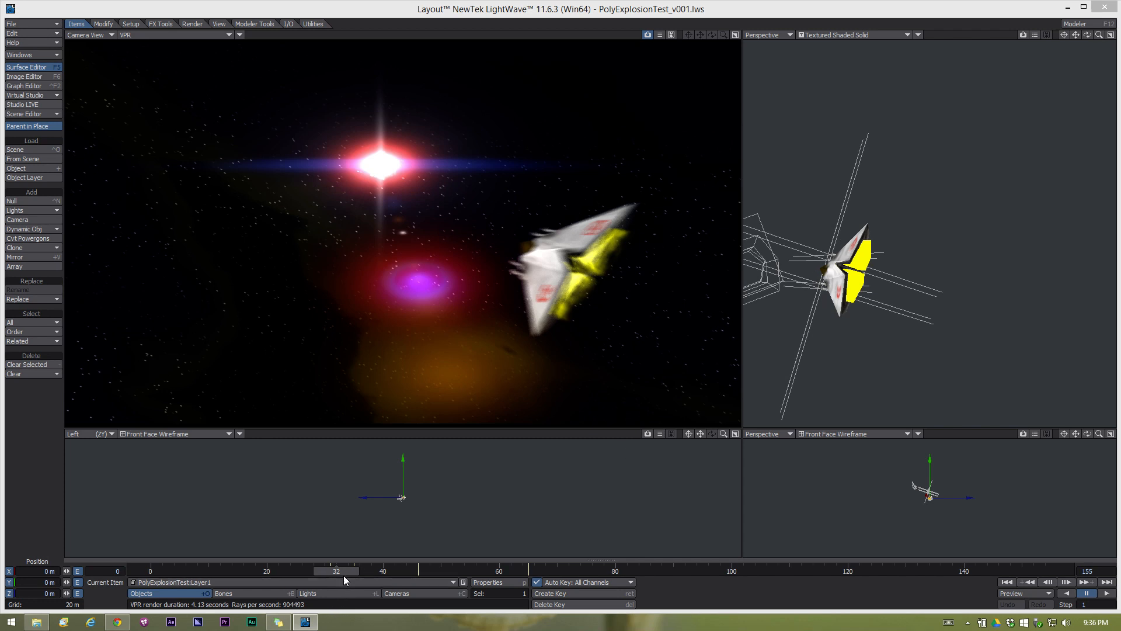
drag(343, 576, 280, 575)
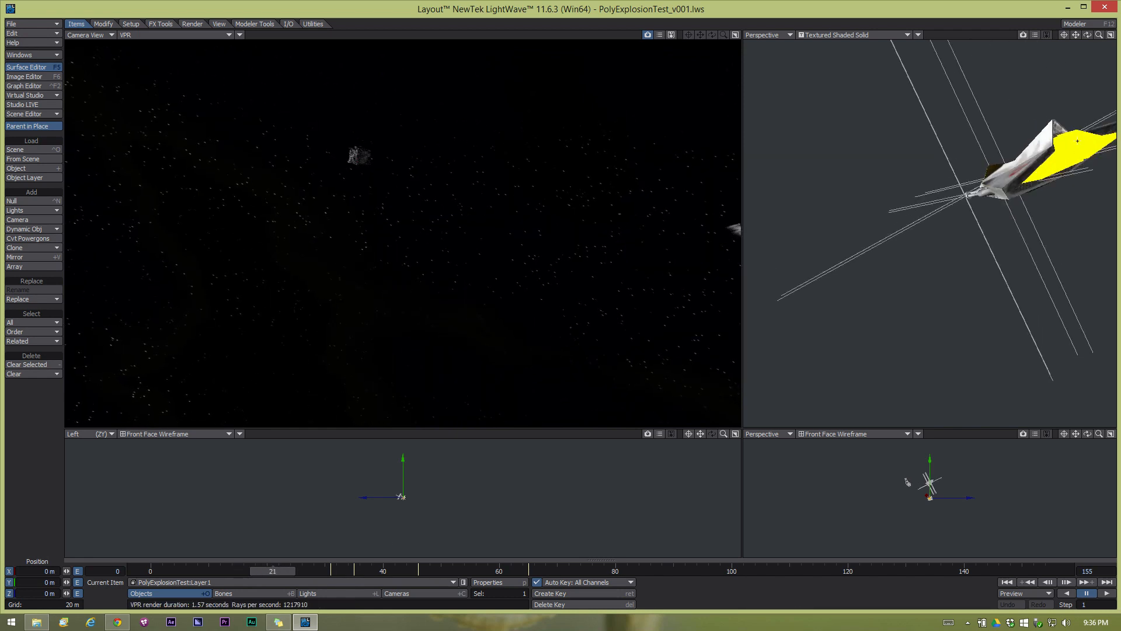
Show the upper perspective viewport as Textured Shaded Solid Wireframe and examine the detailed box model from several angles.
click(887, 35)
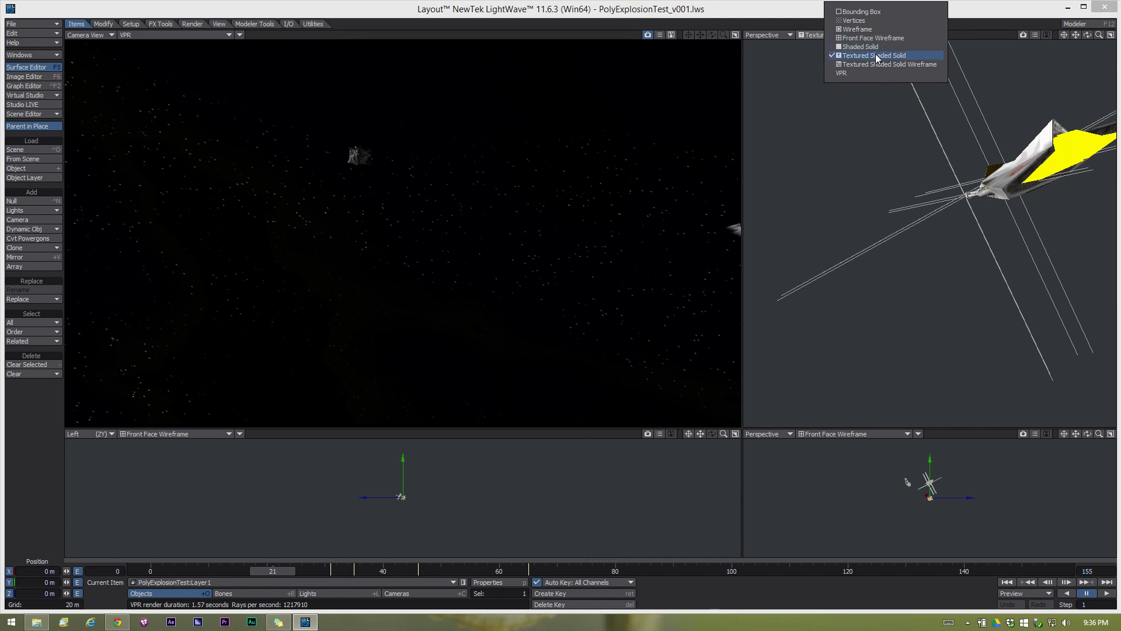
click(873, 65)
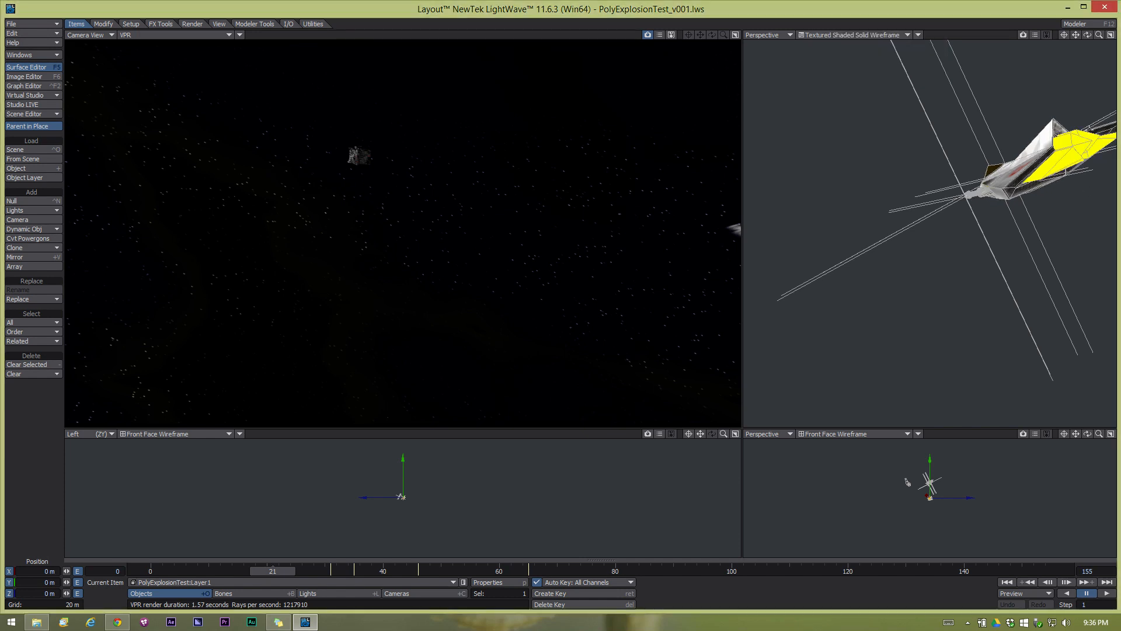
mouse_move(1088, 36)
mouse_down()
mouse_move(1024, 43)
mouse_move(1085, 39)
mouse_move(1101, 58)
mouse_move(1090, 47)
mouse_up()
click(1063, 36)
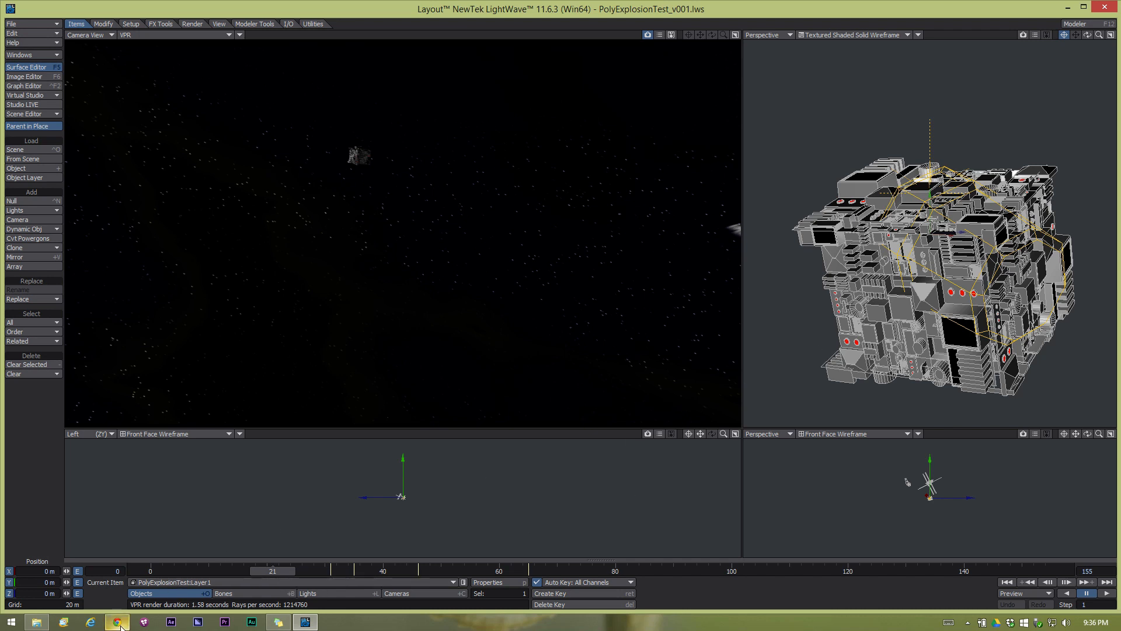
mouse_move(120, 623)
drag(1087, 35, 931, 4)
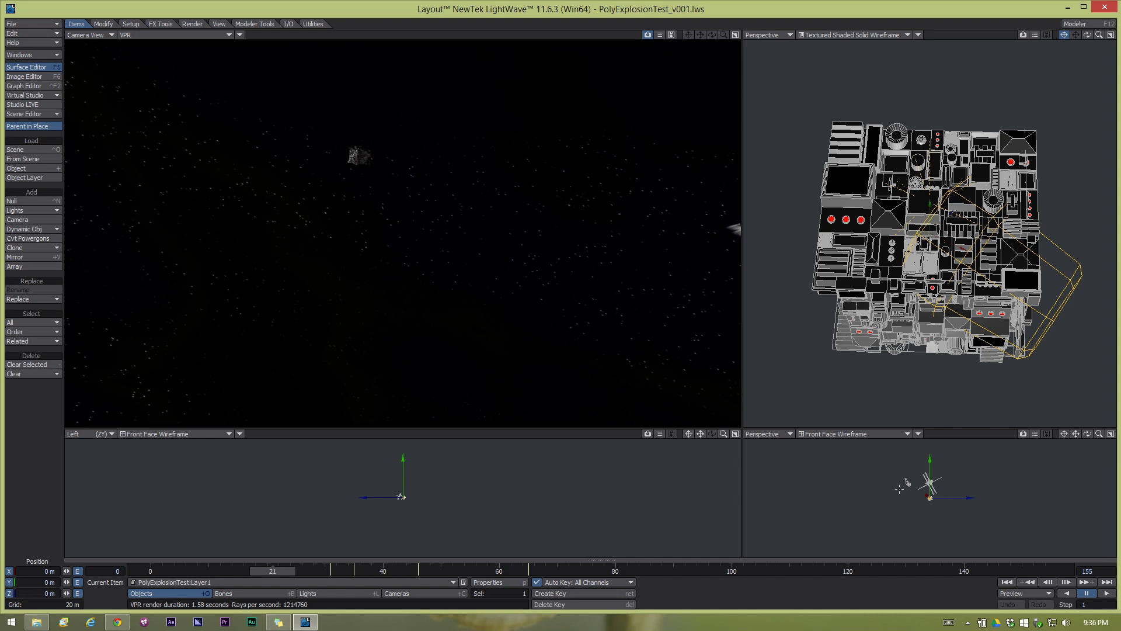
Make testShip_v004:Layer 0 the current item and frame the whole ship in the upper perspective viewport.
click(188, 582)
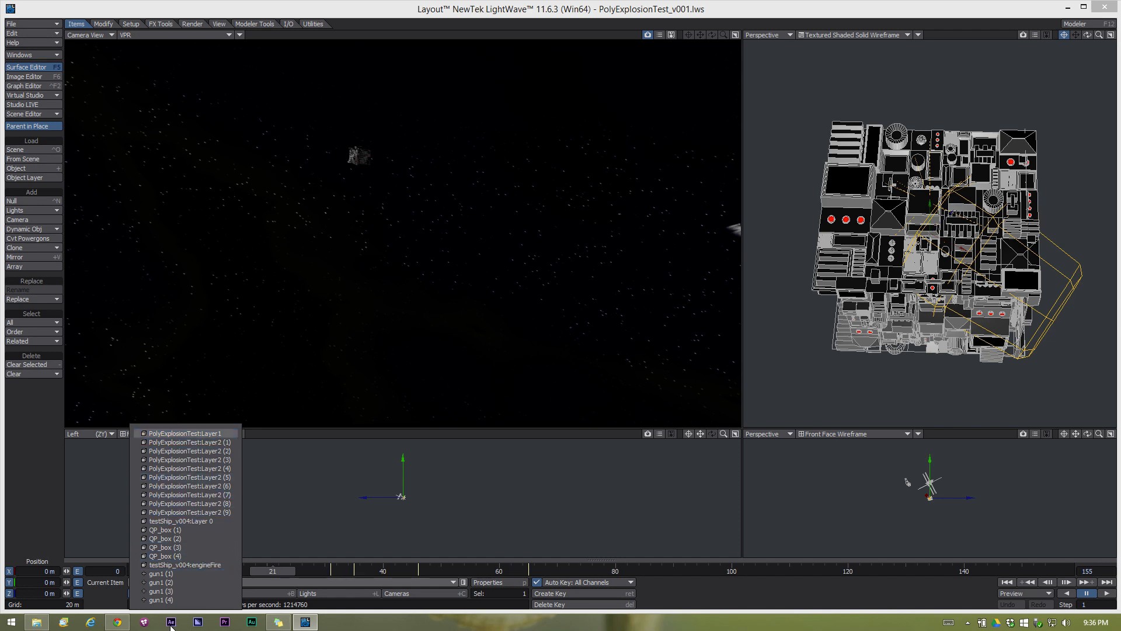
click(187, 521)
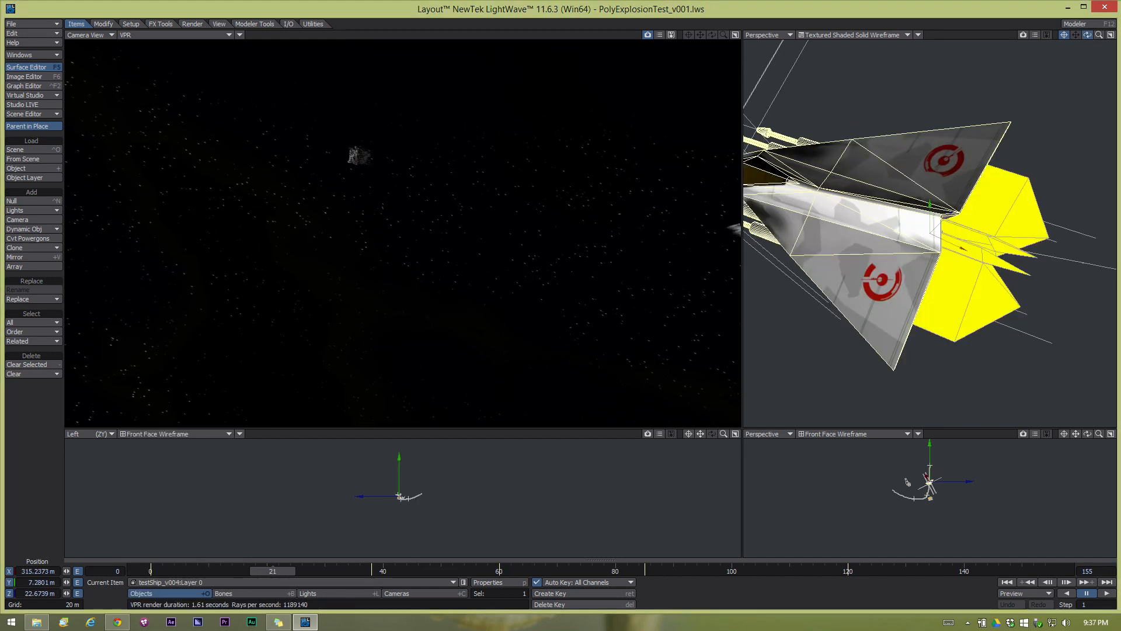
drag(1087, 35, 1102, 83)
click(1064, 36)
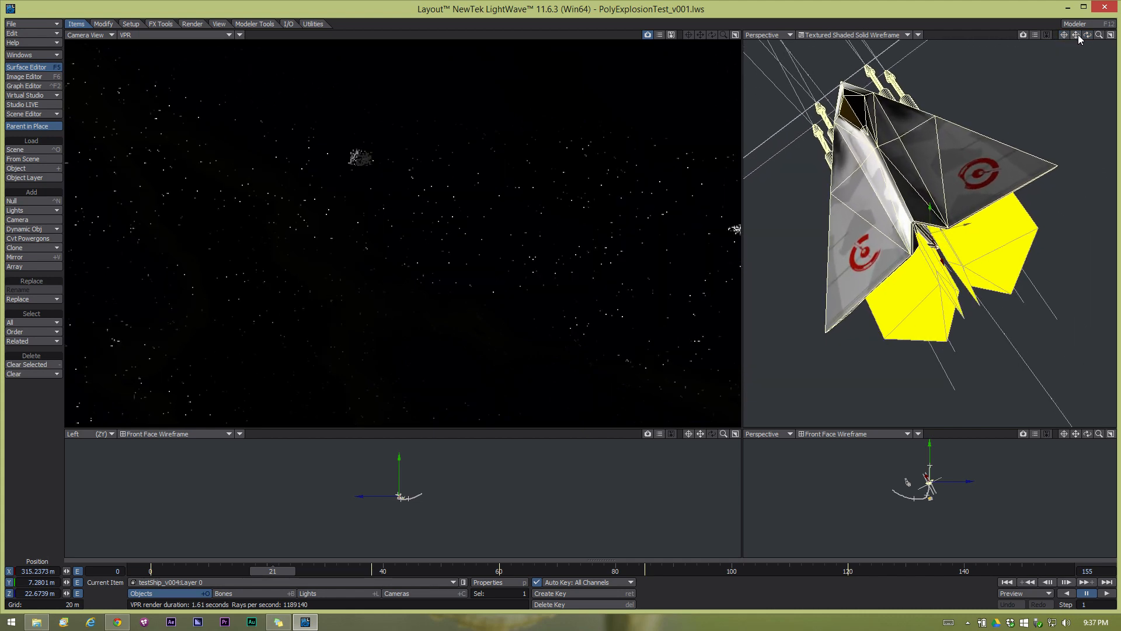
drag(1078, 38, 1106, 62)
Render the ship with VPR in the upper perspective viewport and go to frame 25.
click(893, 35)
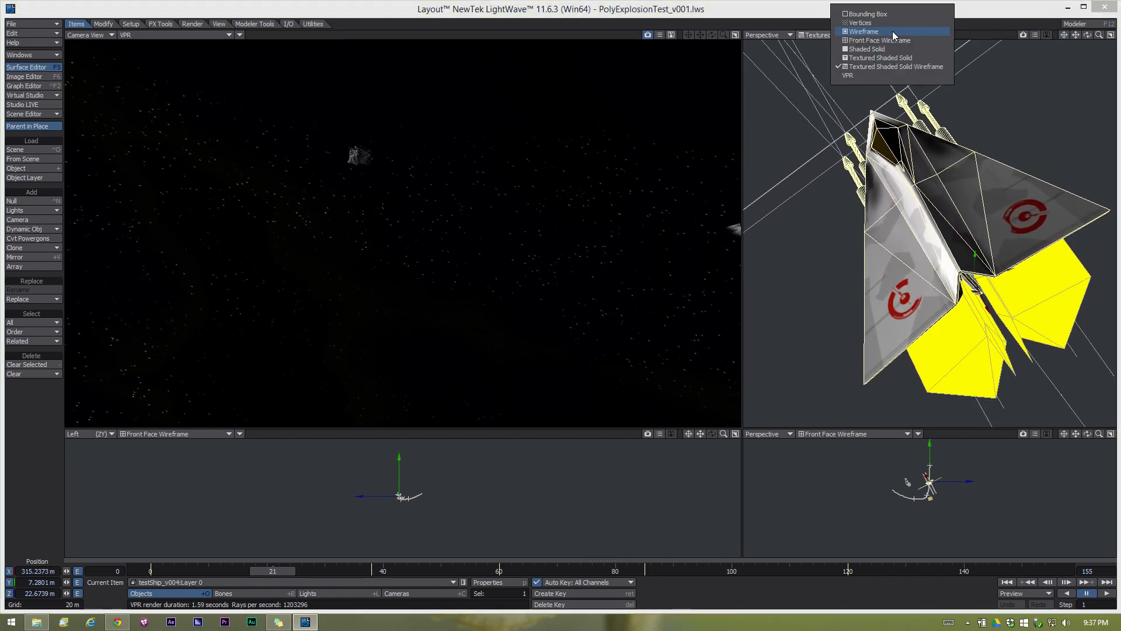
click(893, 75)
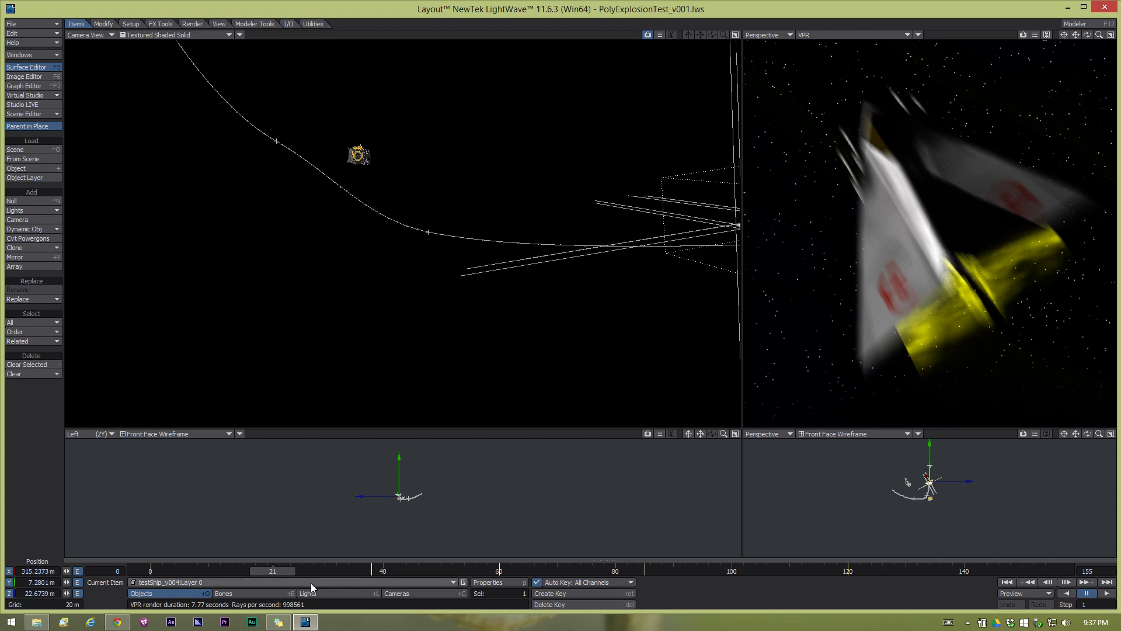
click(1064, 35)
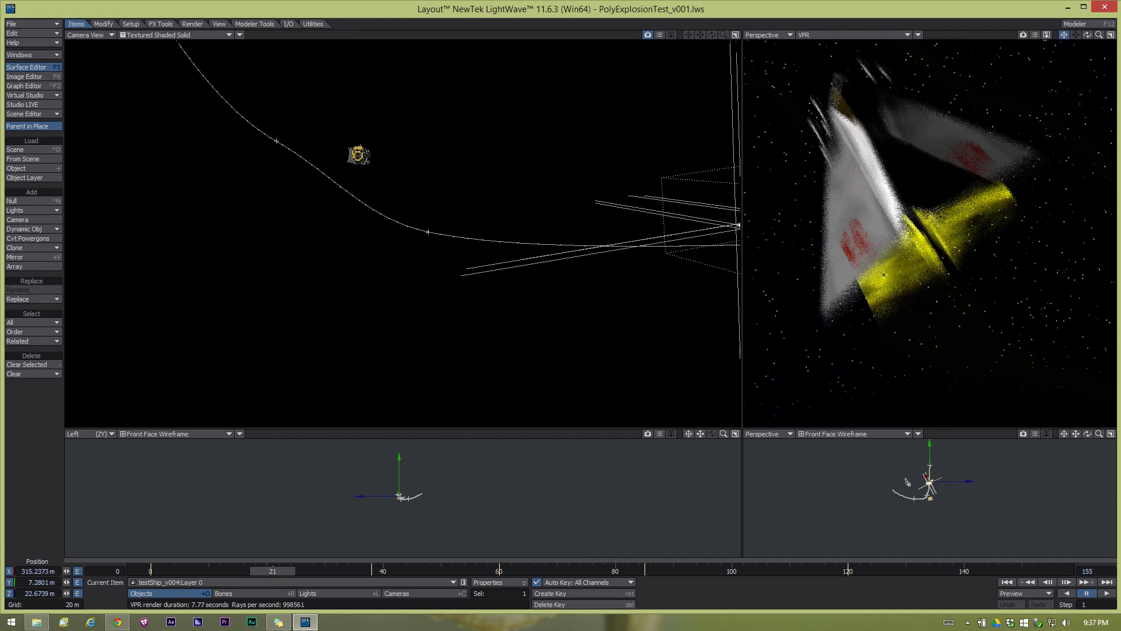
click(281, 571)
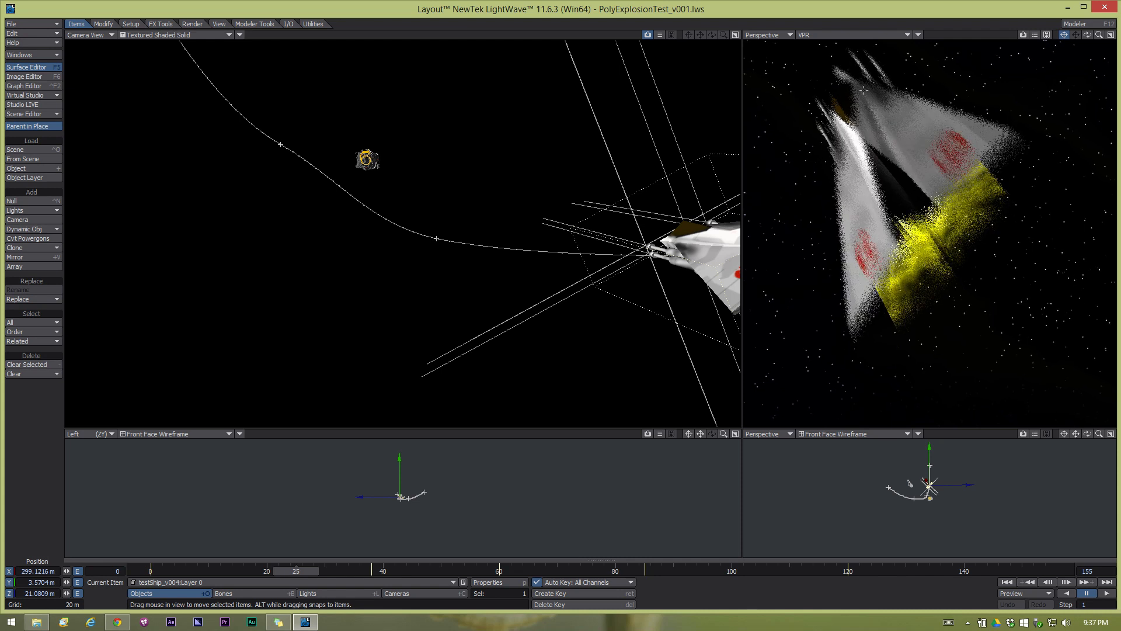
Compare the ship's engine fire in Textured Shaded Solid and VPR display in the upper perspective viewport.
click(803, 35)
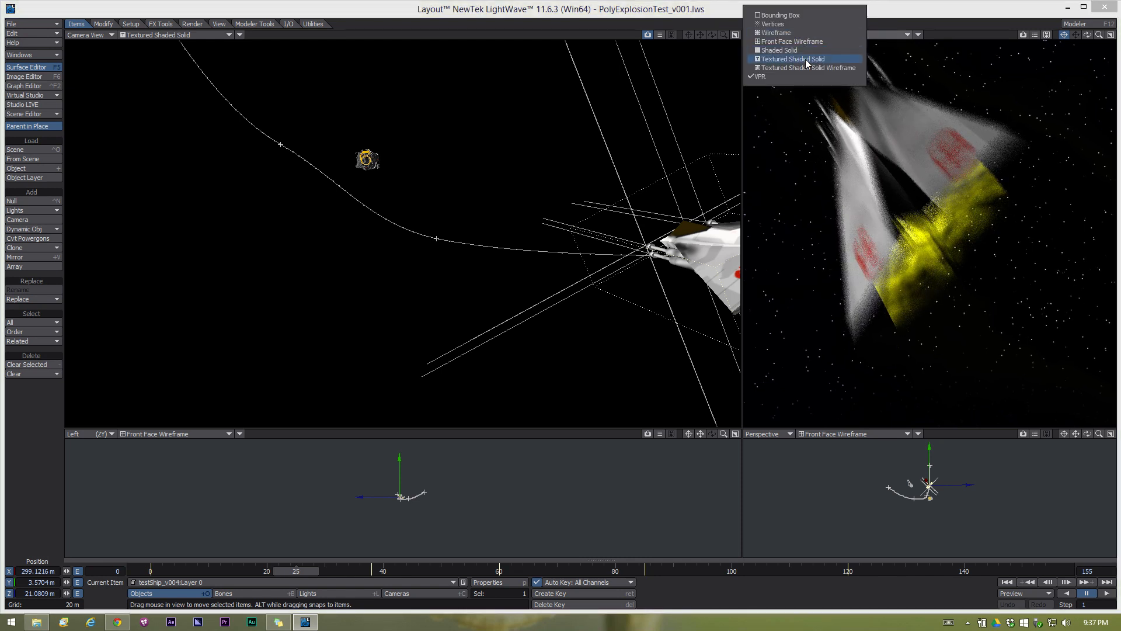
click(806, 60)
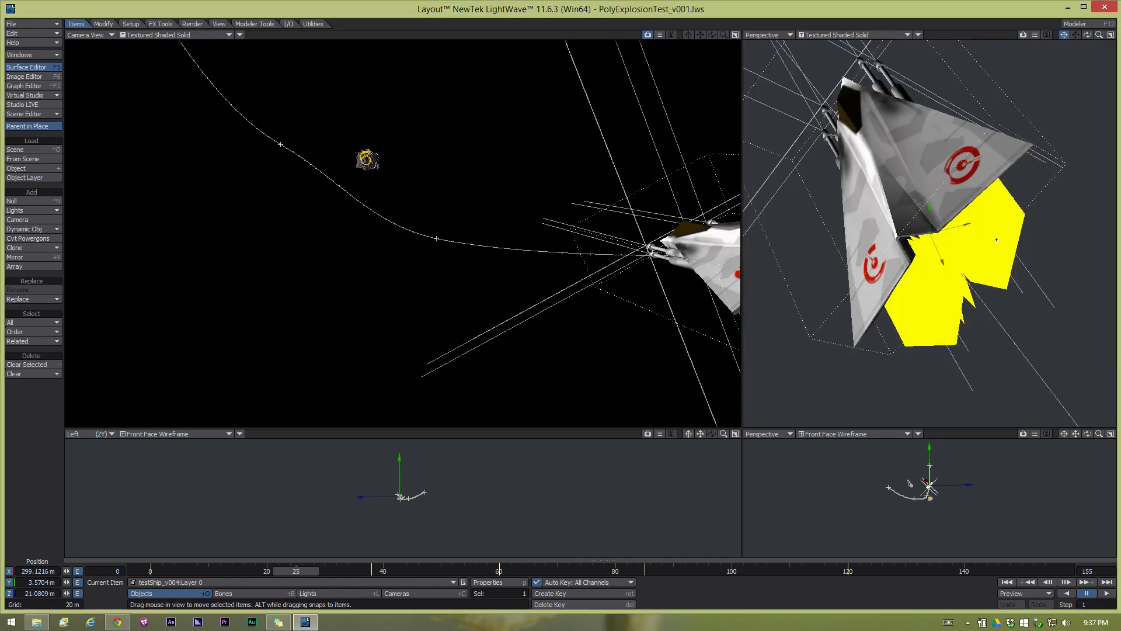
click(835, 35)
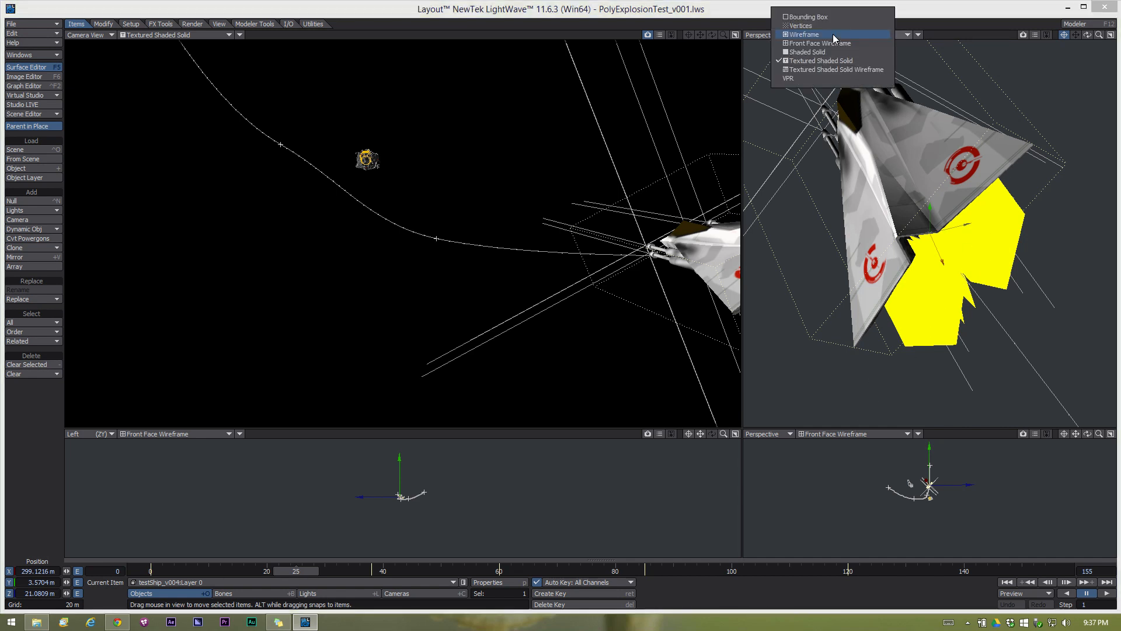
click(821, 79)
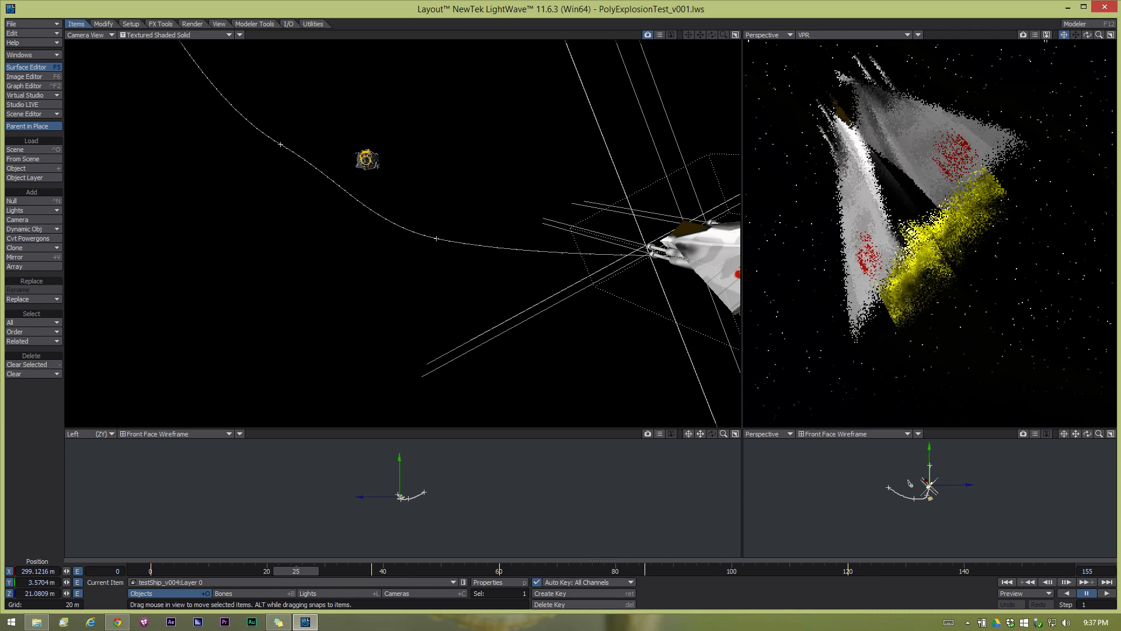
Open the Surface Editor and the node network of the engineFire surface, placing both windows over the camera view.
key(F5)
drag(576, 18, 469, 71)
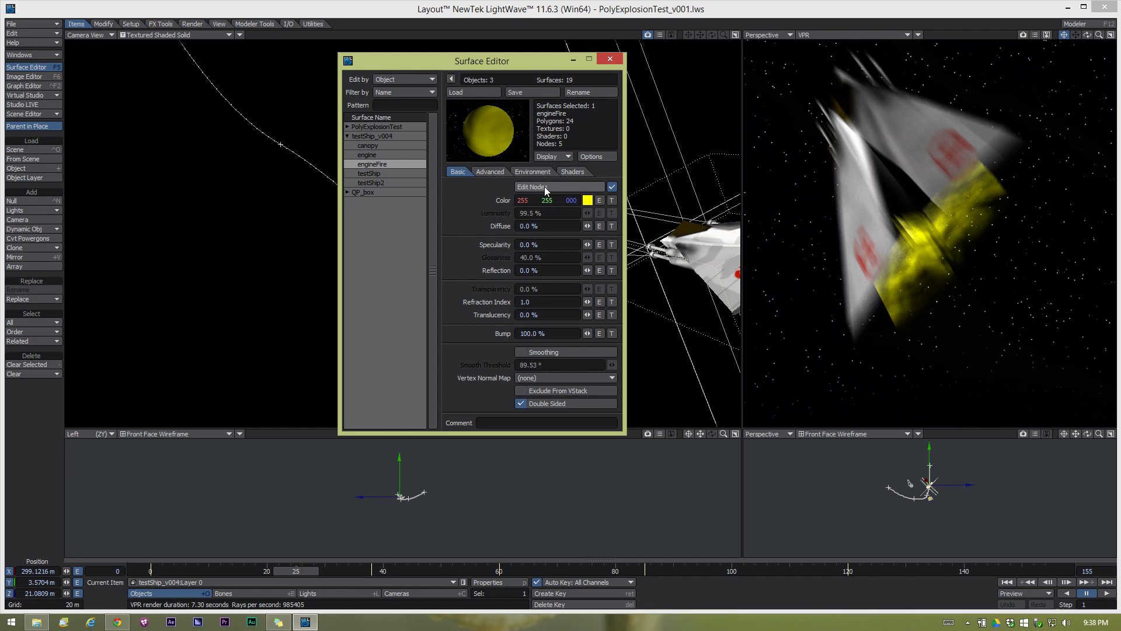
click(546, 187)
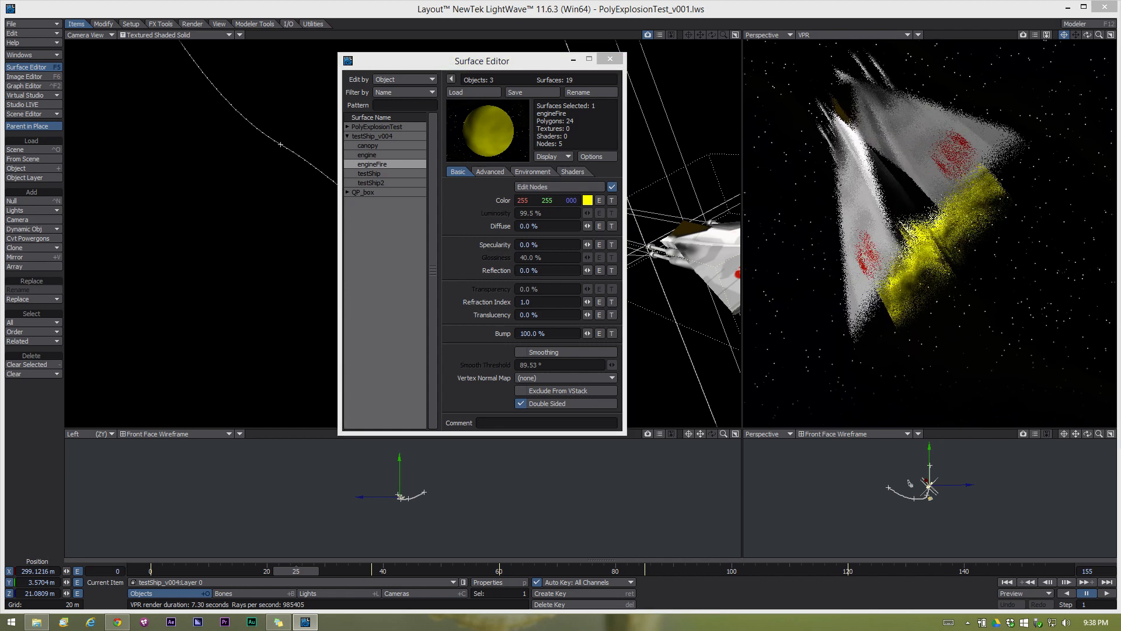
drag(1097, 17, 472, 59)
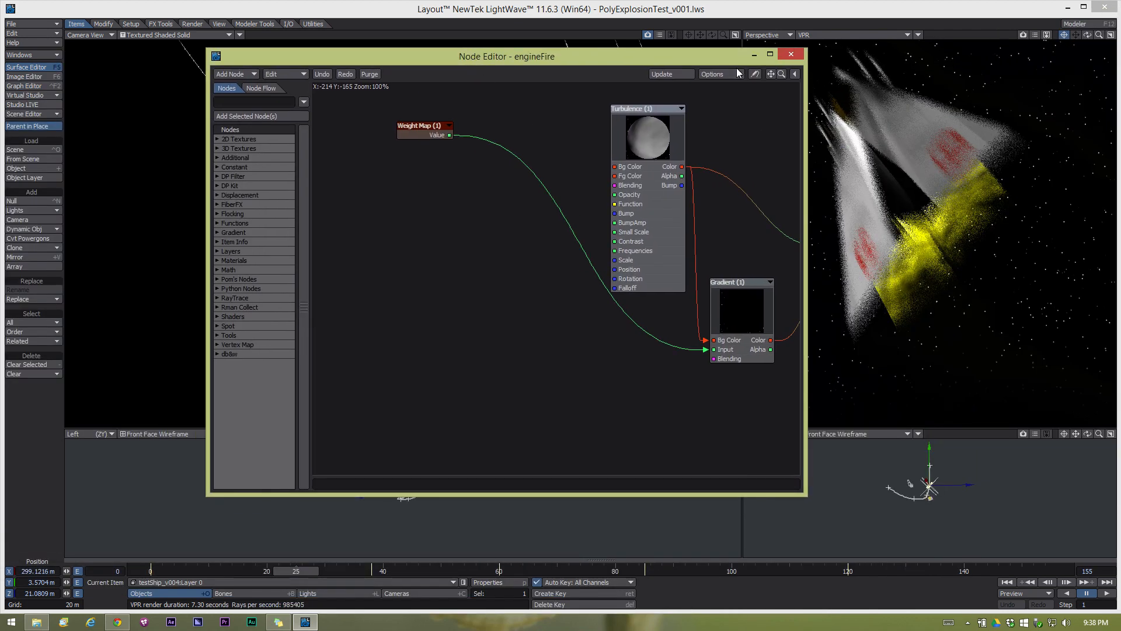
Rearrange the engineFire network, placing Weight Map beside the Gradient input and moving Gradient and Turbulence closer to Surface.
drag(775, 74, 664, 94)
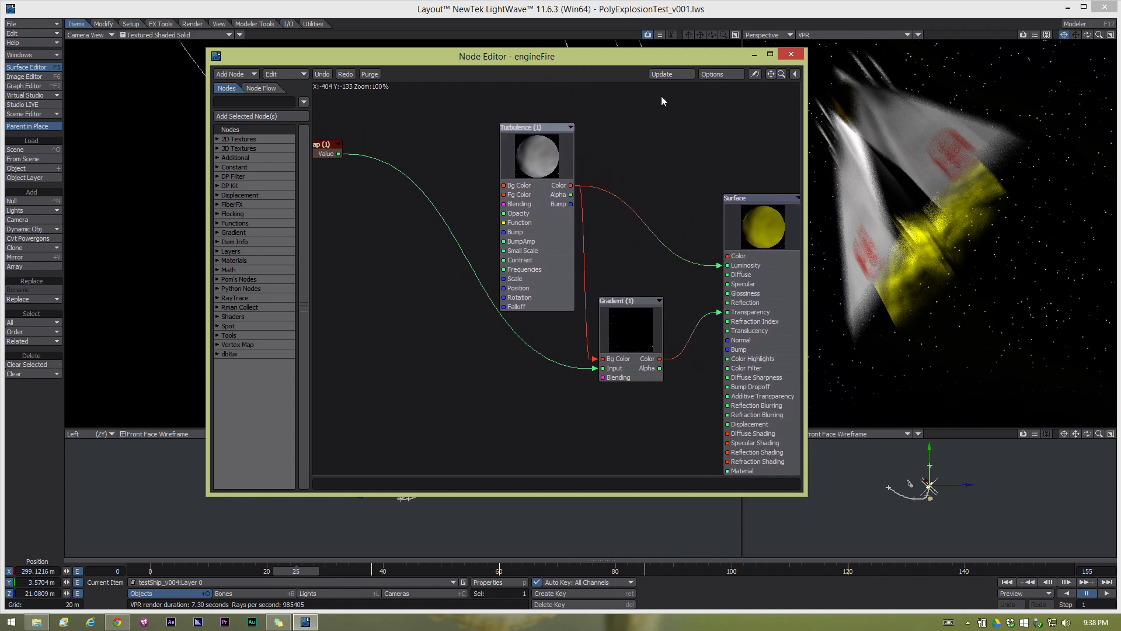
drag(339, 156, 532, 373)
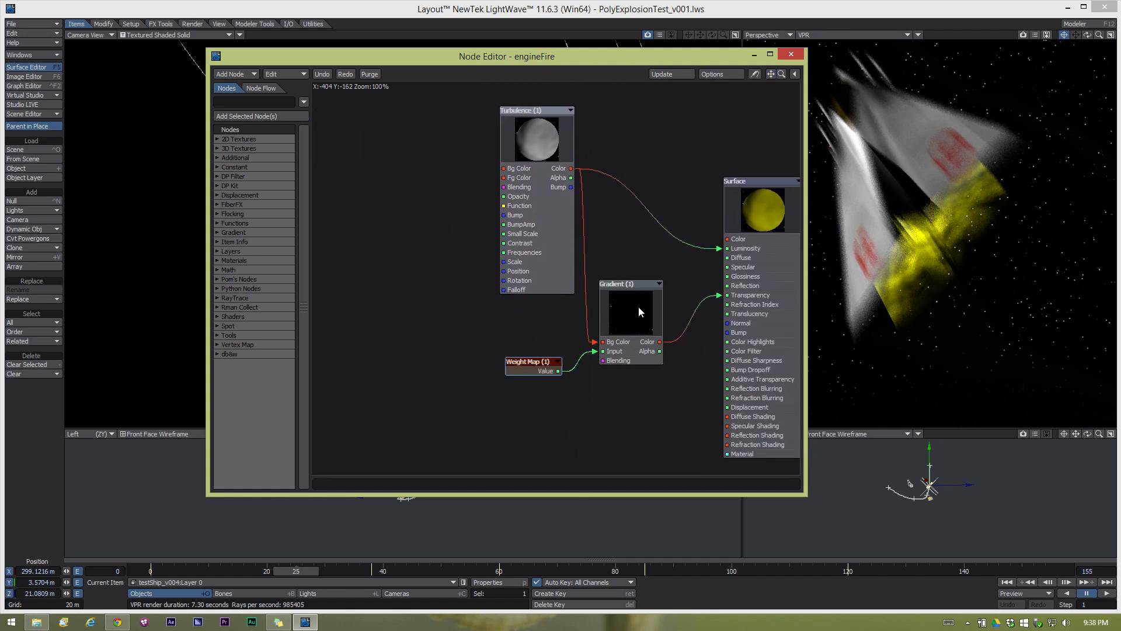
drag(642, 305, 661, 324)
drag(555, 235, 591, 245)
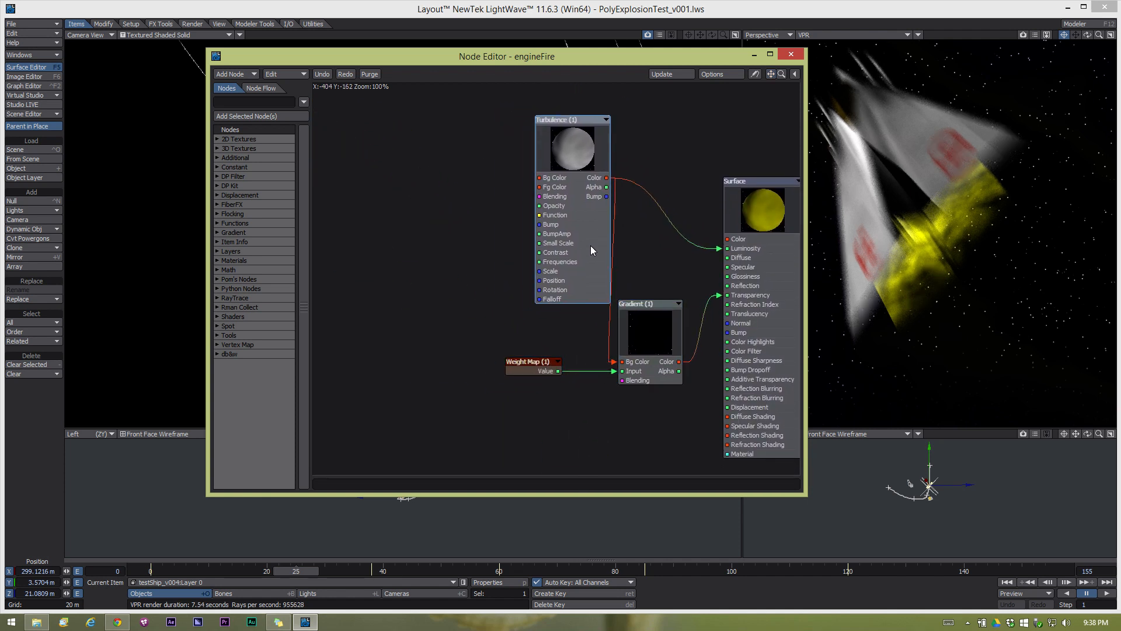
Examine the Turbulence node's settings, including its scale, position, rotation and falloff, and close them.
double_click(565, 149)
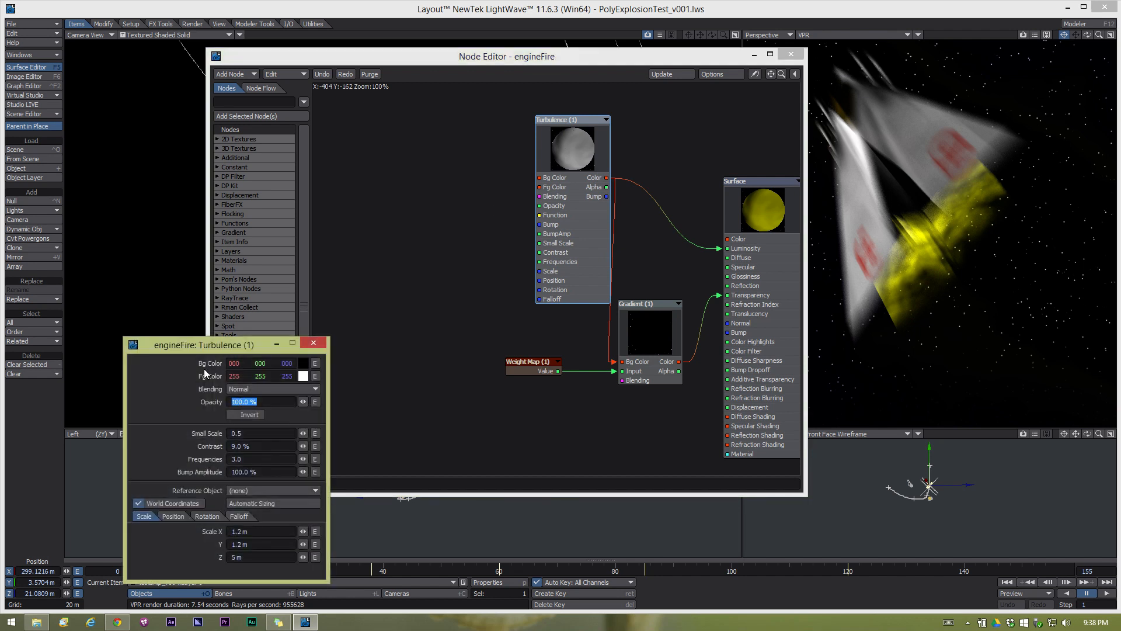
drag(234, 349, 383, 127)
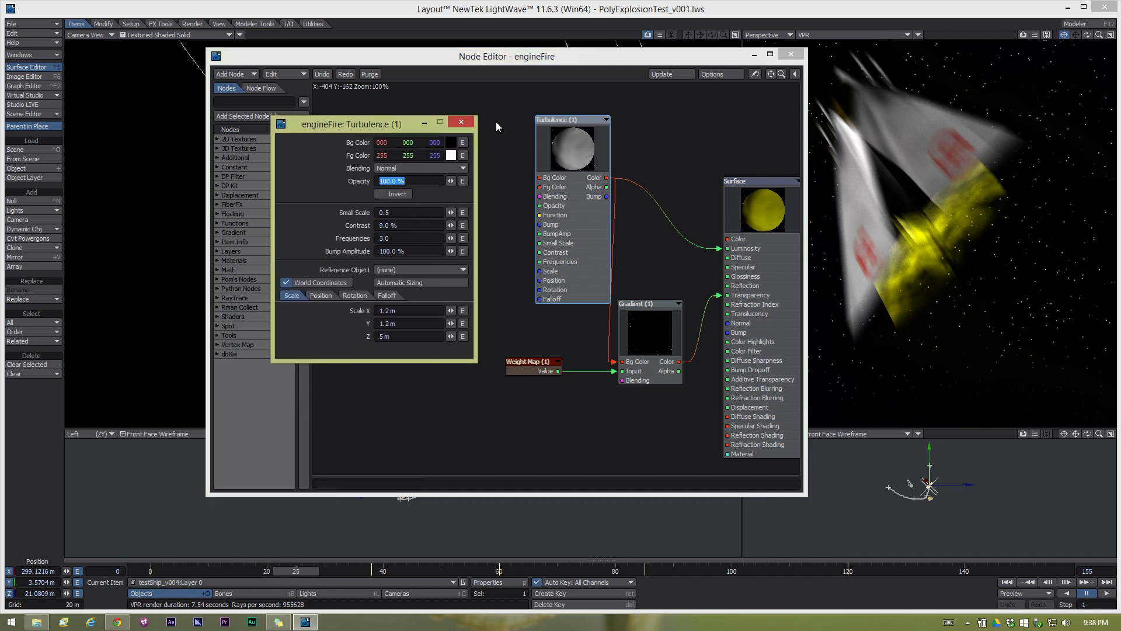
drag(373, 127, 367, 119)
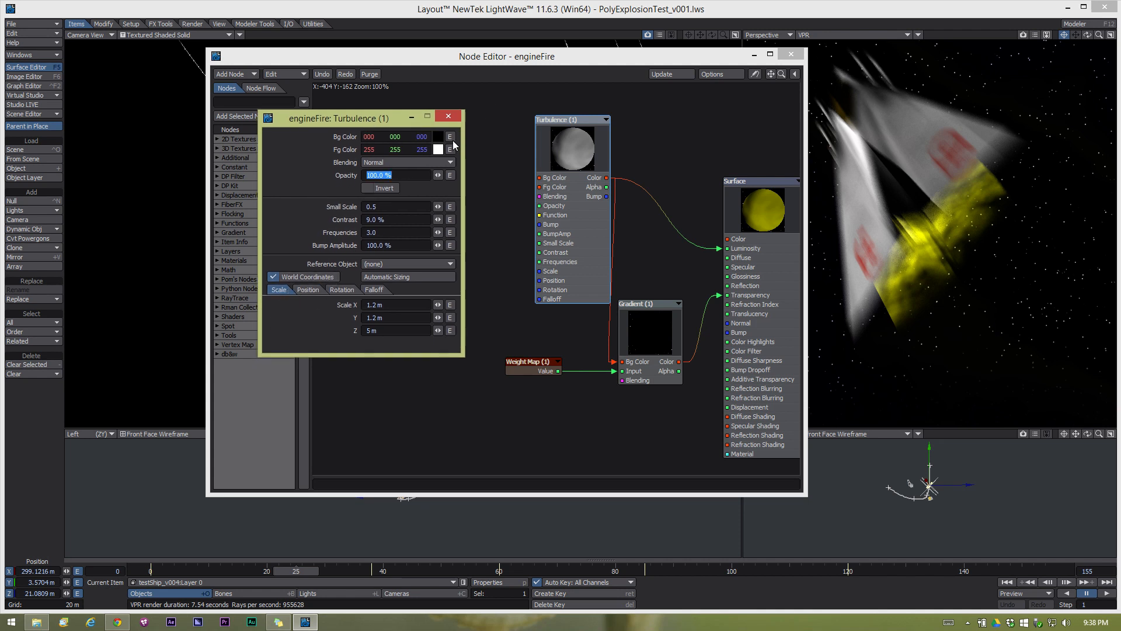
click(309, 290)
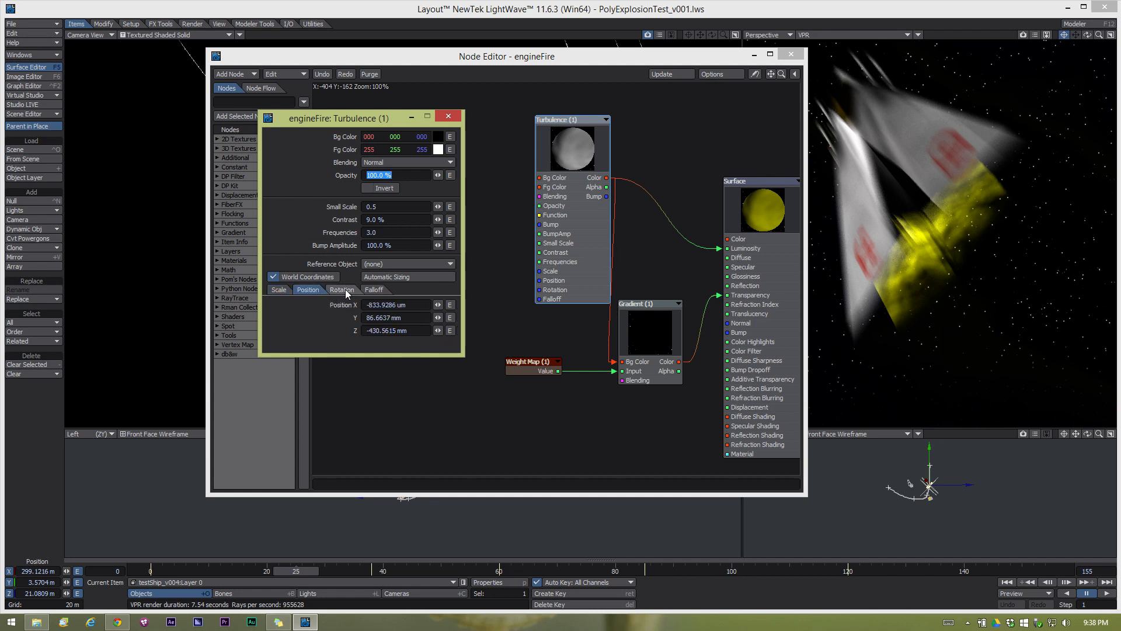
click(346, 291)
click(374, 289)
click(278, 289)
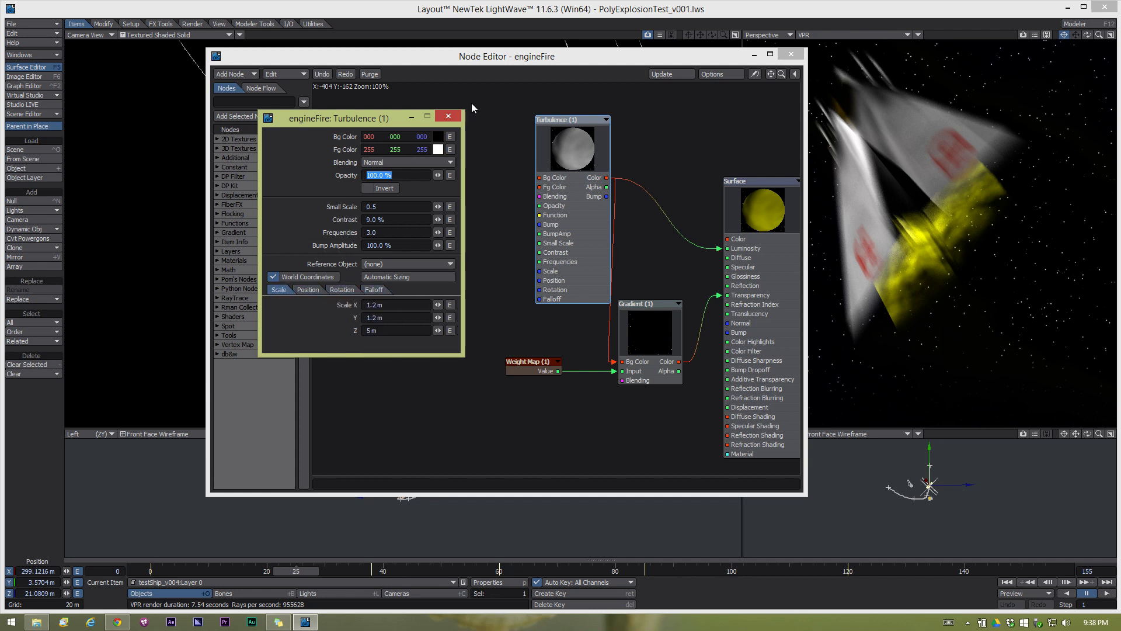
click(453, 116)
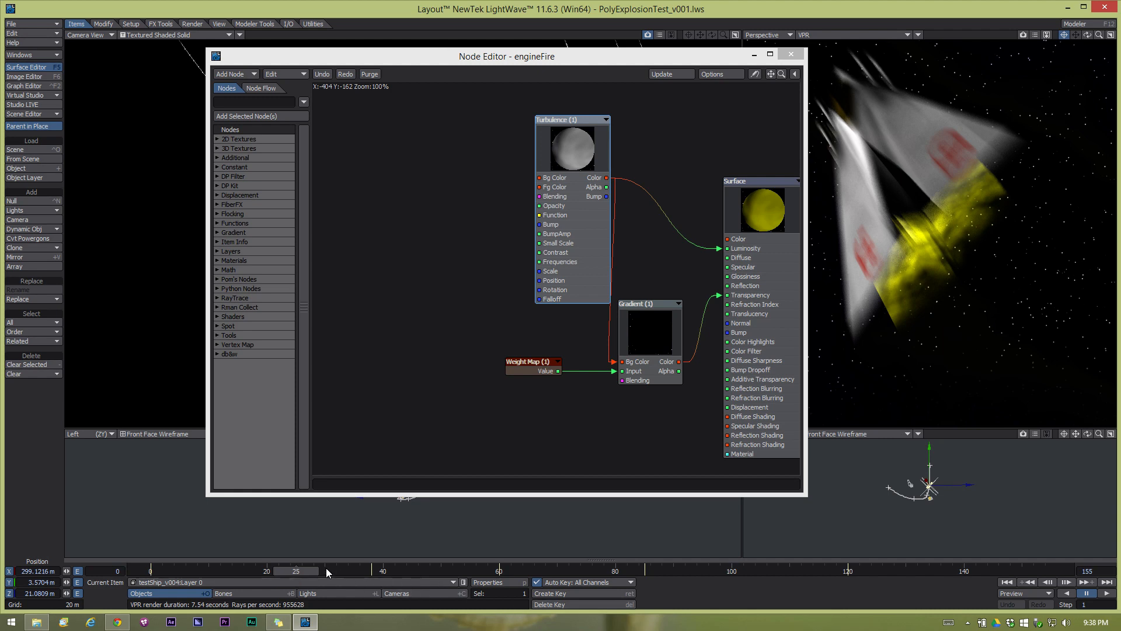
Go to frame 20 and switch off the camera's motion blur in its properties, closing them when done.
click(296, 569)
drag(296, 570, 267, 569)
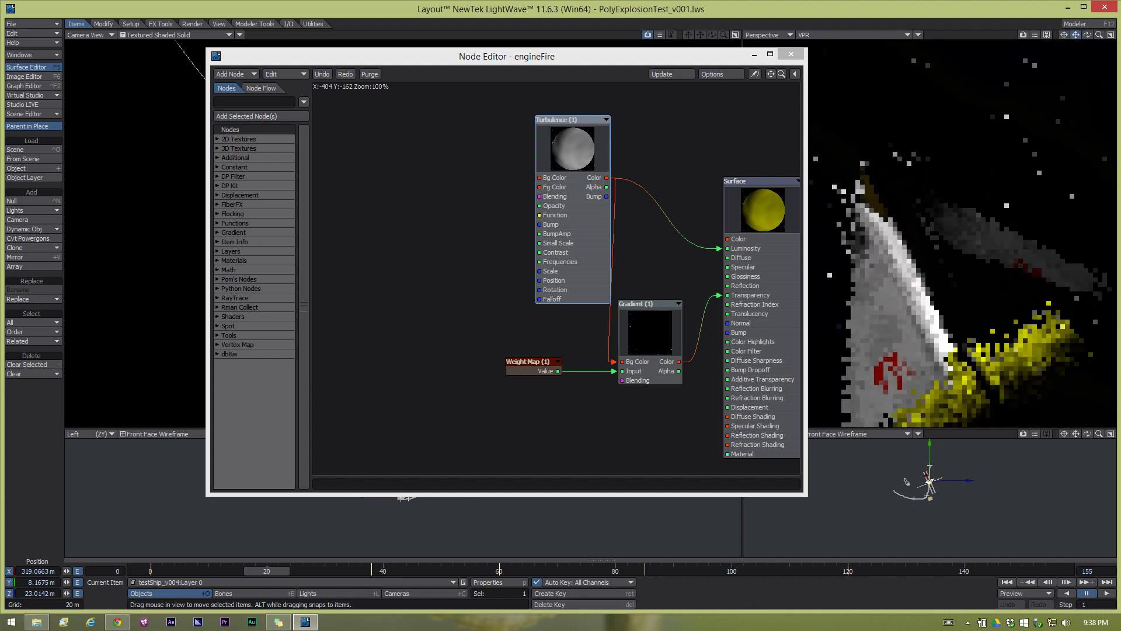
click(429, 594)
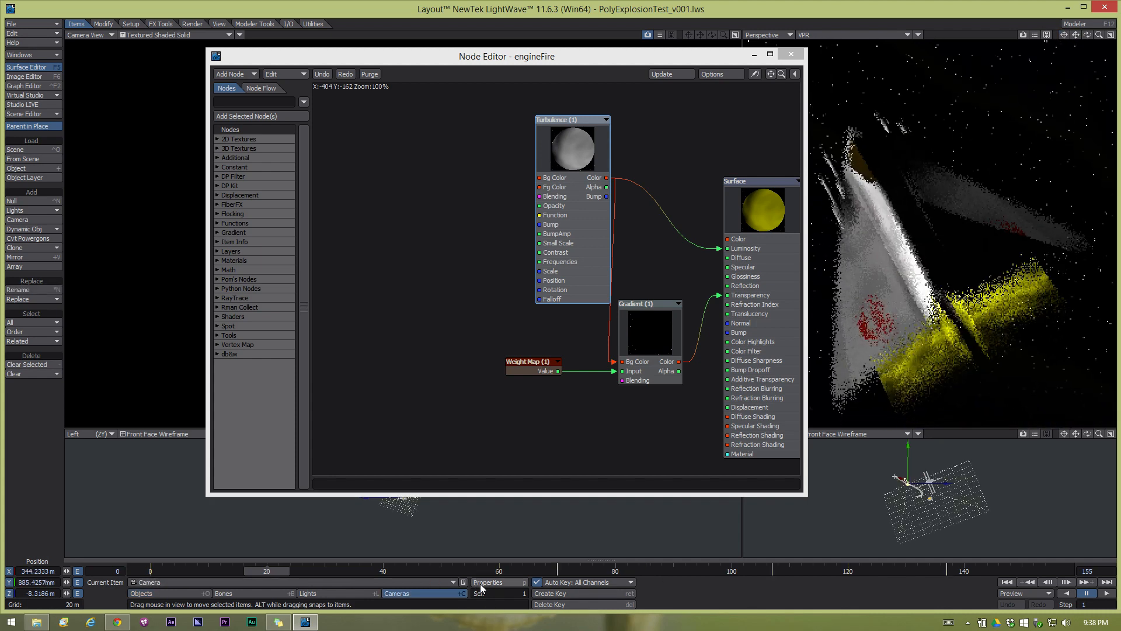
click(496, 582)
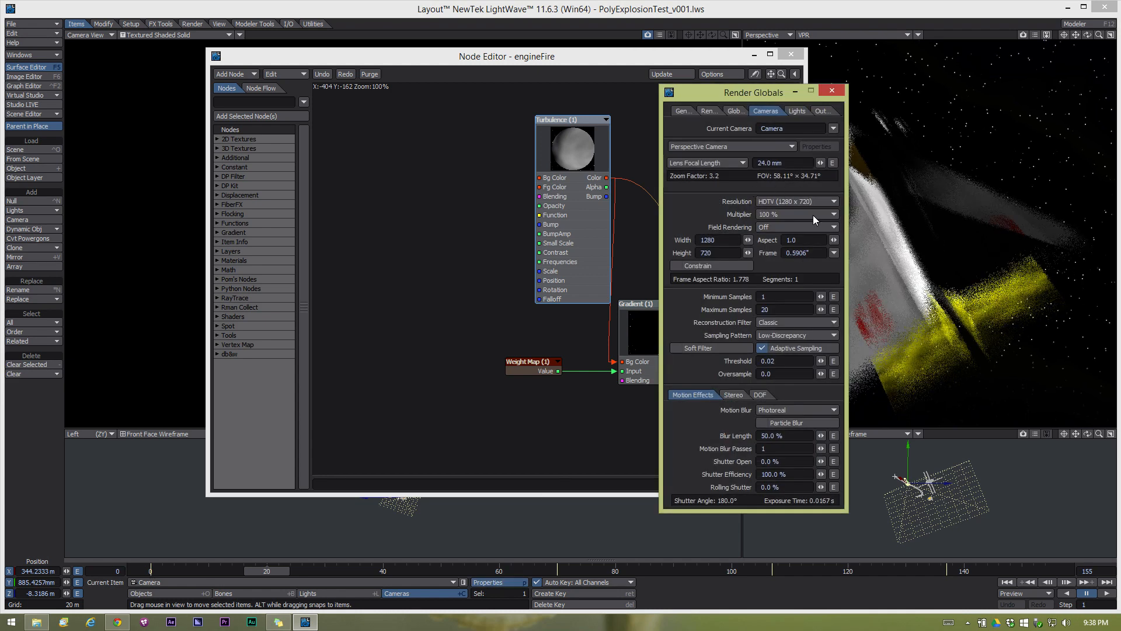
click(781, 409)
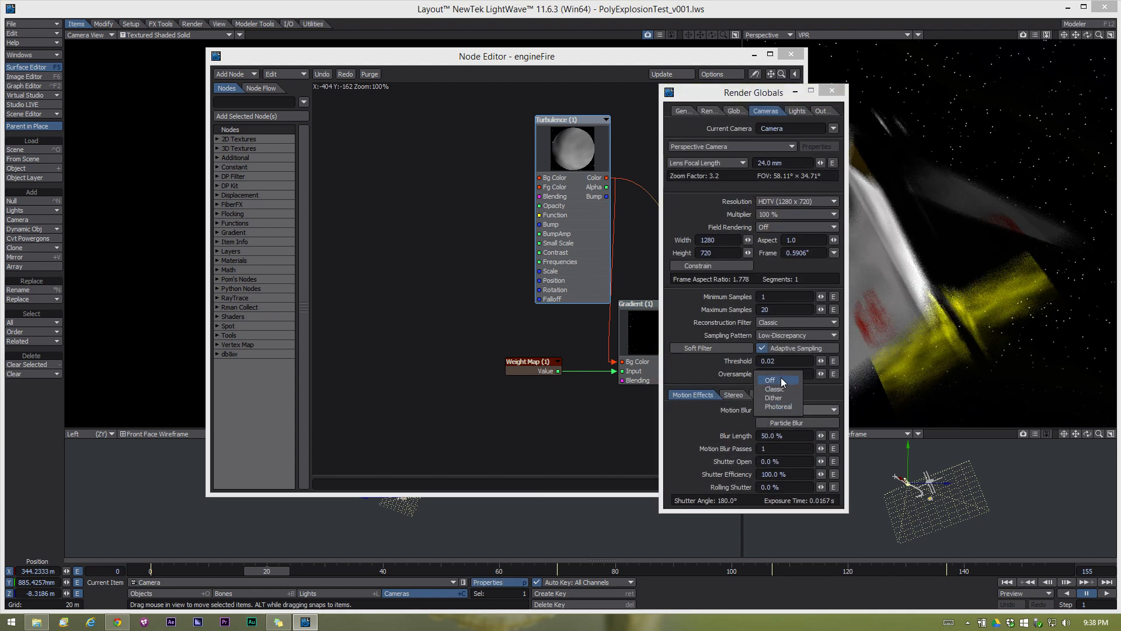
click(777, 380)
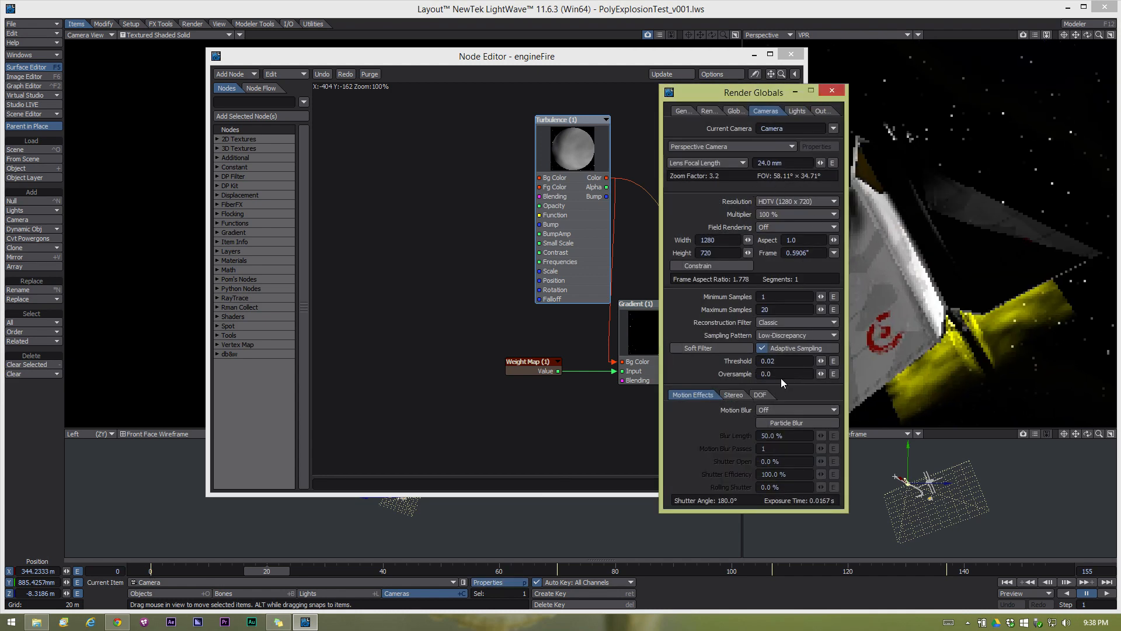
click(840, 88)
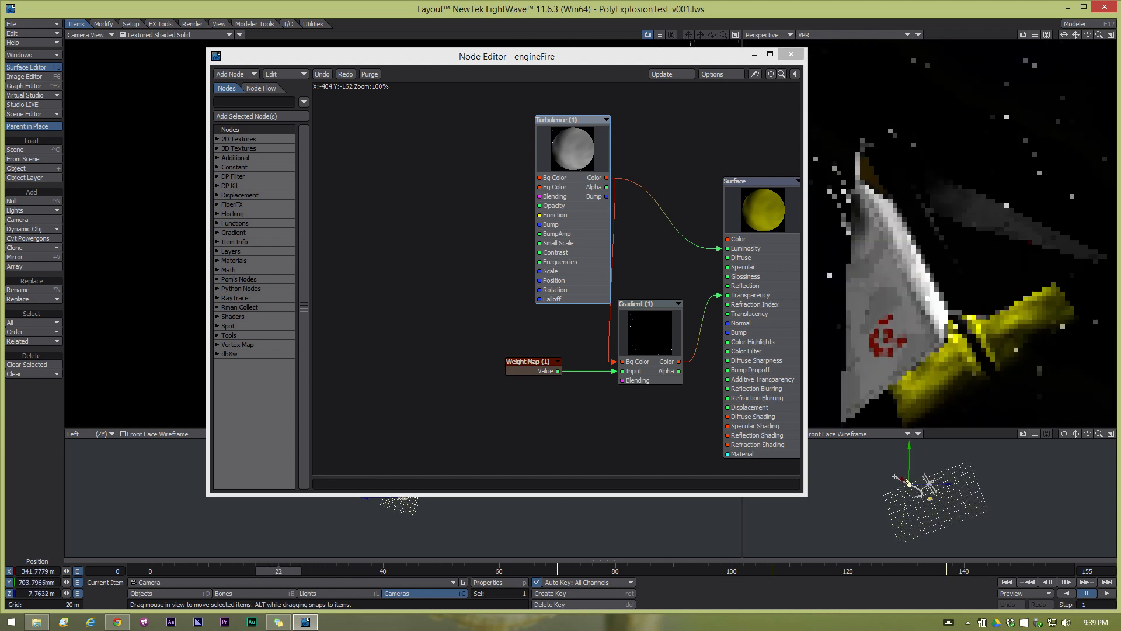
Spread out the Turbulence, Gradient and Weight Map nodes in the engineFire network, and open the Gradient node's settings.
drag(566, 226, 516, 232)
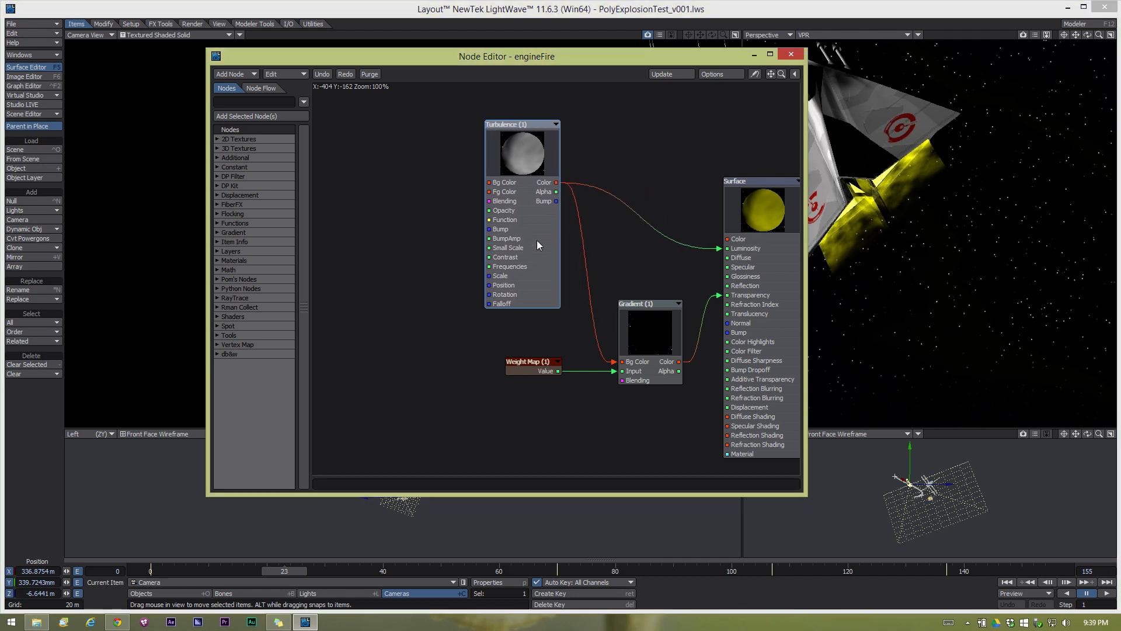
drag(657, 344, 655, 301)
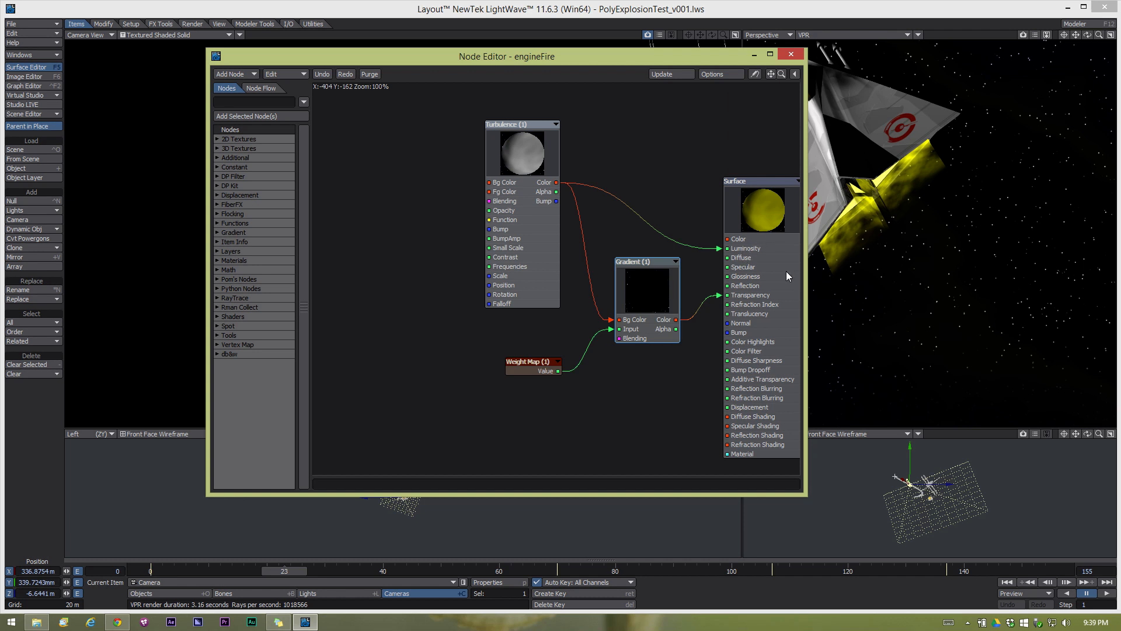
double_click(653, 282)
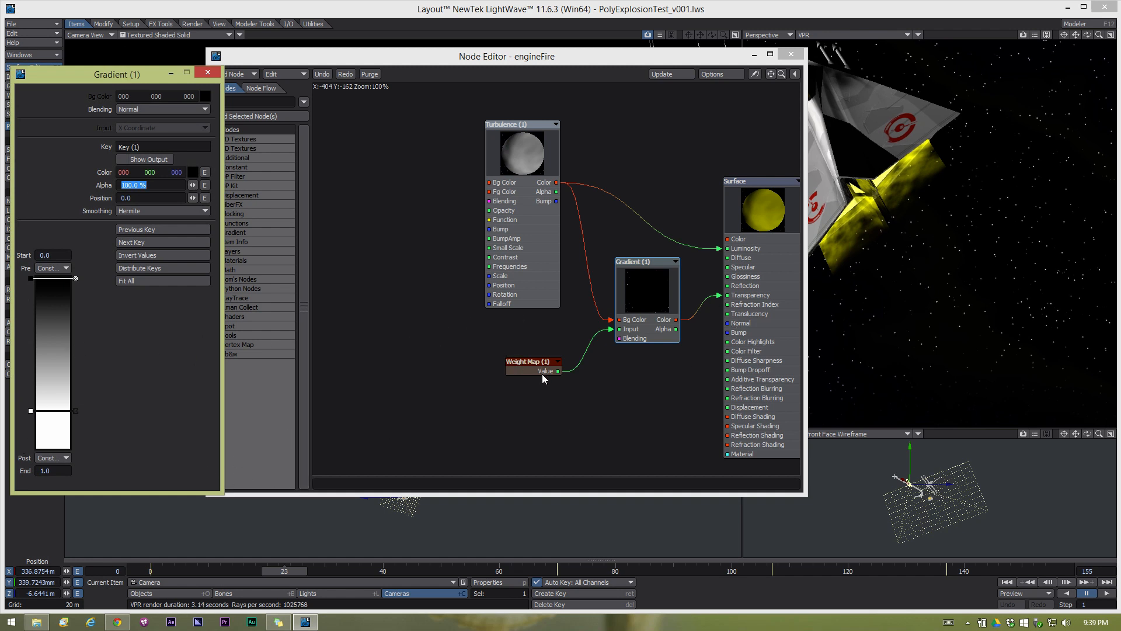
drag(543, 370, 562, 380)
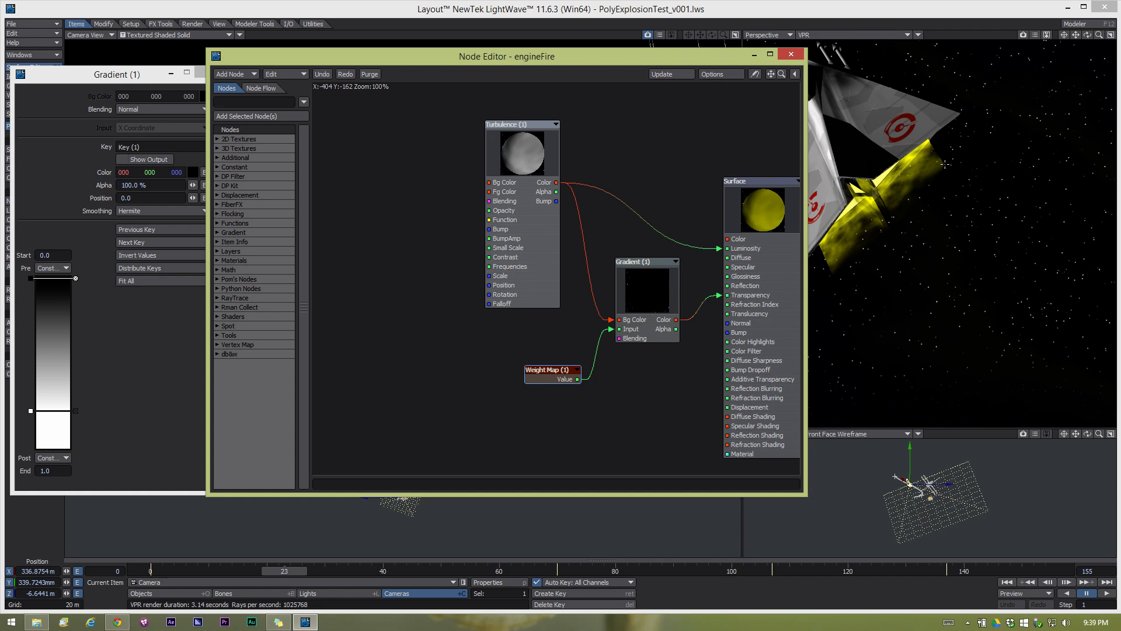
Disconnect the Weight Map from the Gradient node's Input to compare the fire's look, and reconnect it.
mouse_move(609, 330)
mouse_down()
mouse_move(590, 343)
mouse_move(609, 336)
mouse_move(622, 402)
mouse_move(766, 417)
mouse_up()
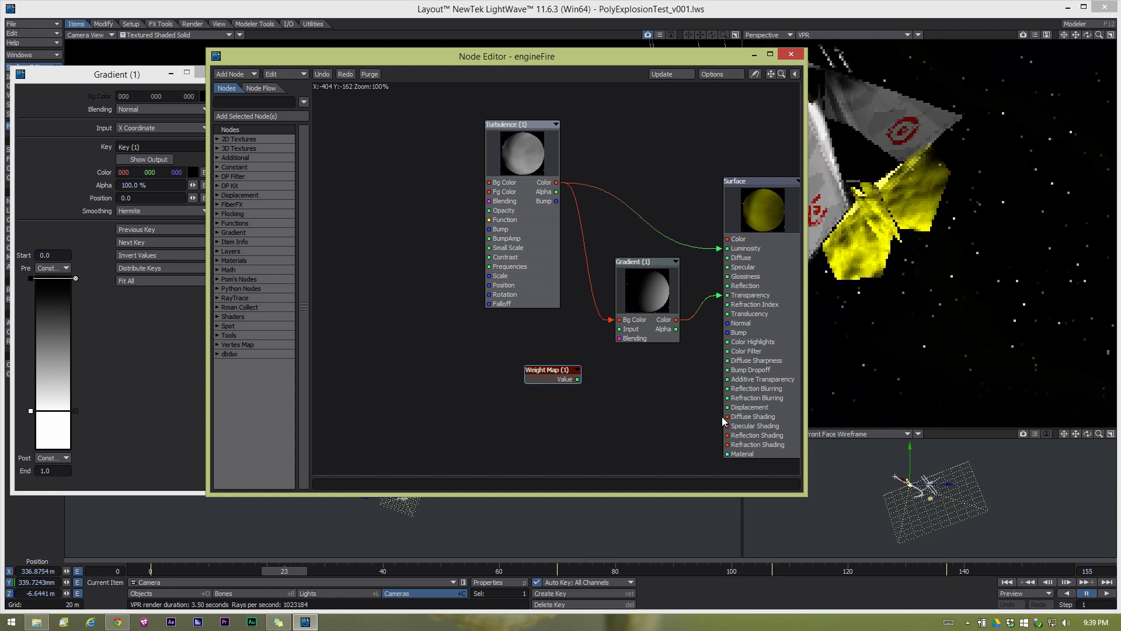
mouse_move(727, 417)
mouse_down()
mouse_move(580, 332)
mouse_move(649, 332)
mouse_up()
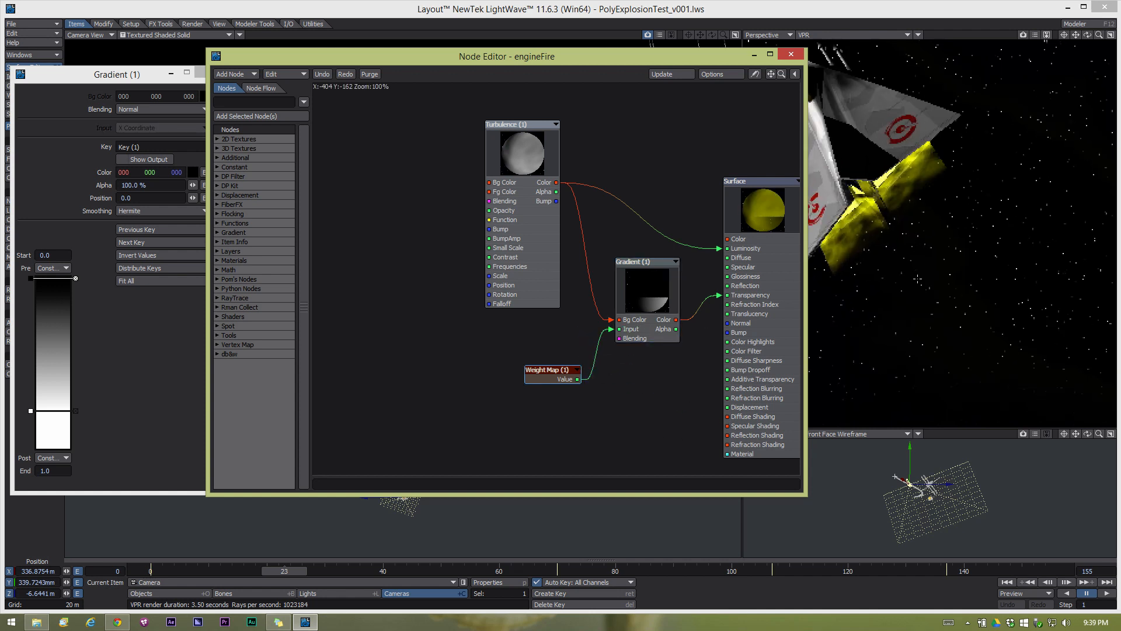
Examine the Turbulence node's position and falloff settings, and close them.
double_click(527, 184)
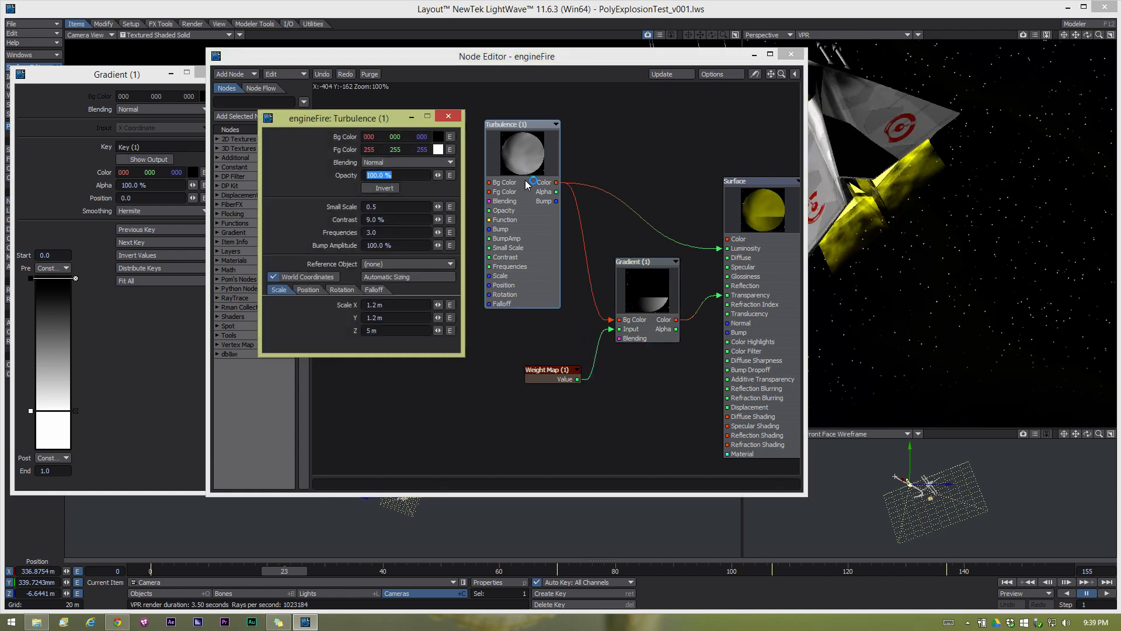
click(375, 291)
click(306, 290)
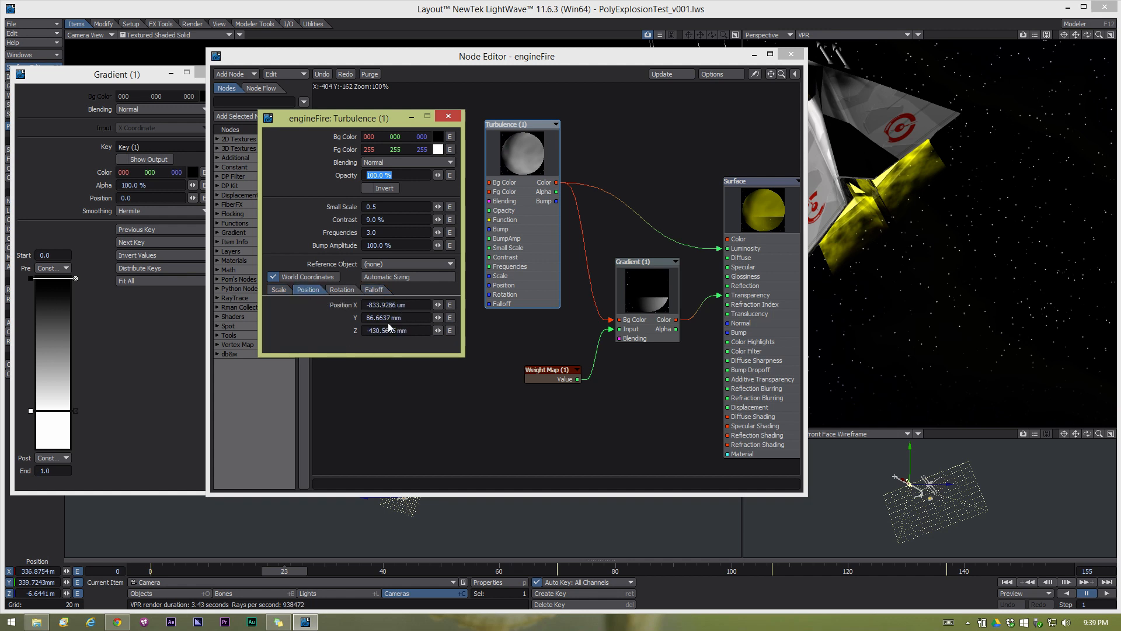
click(375, 289)
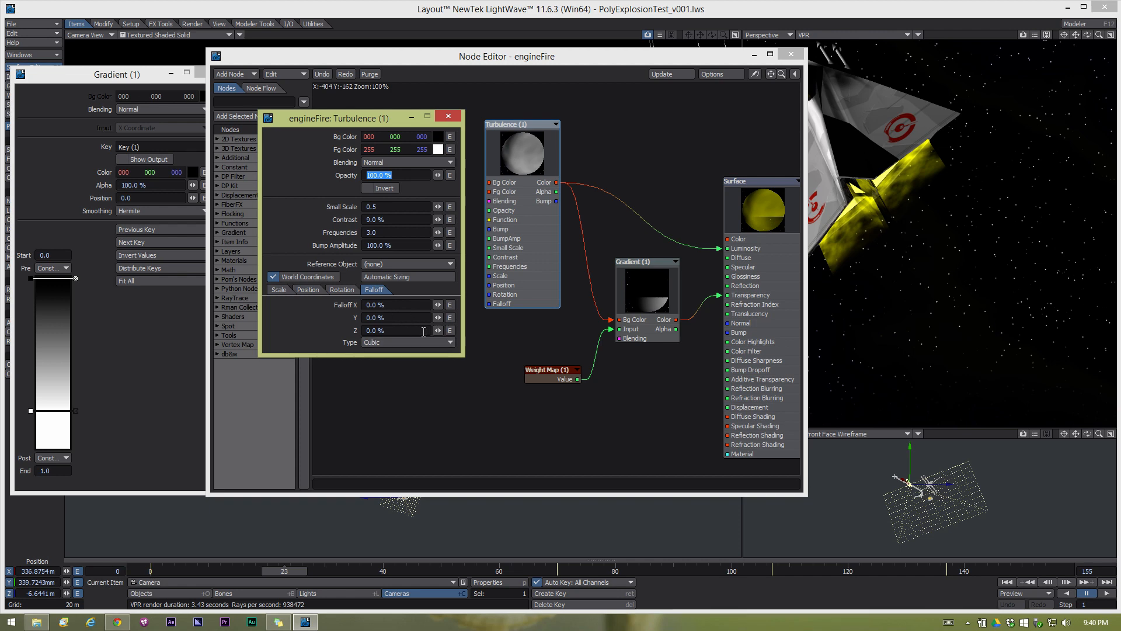
click(448, 116)
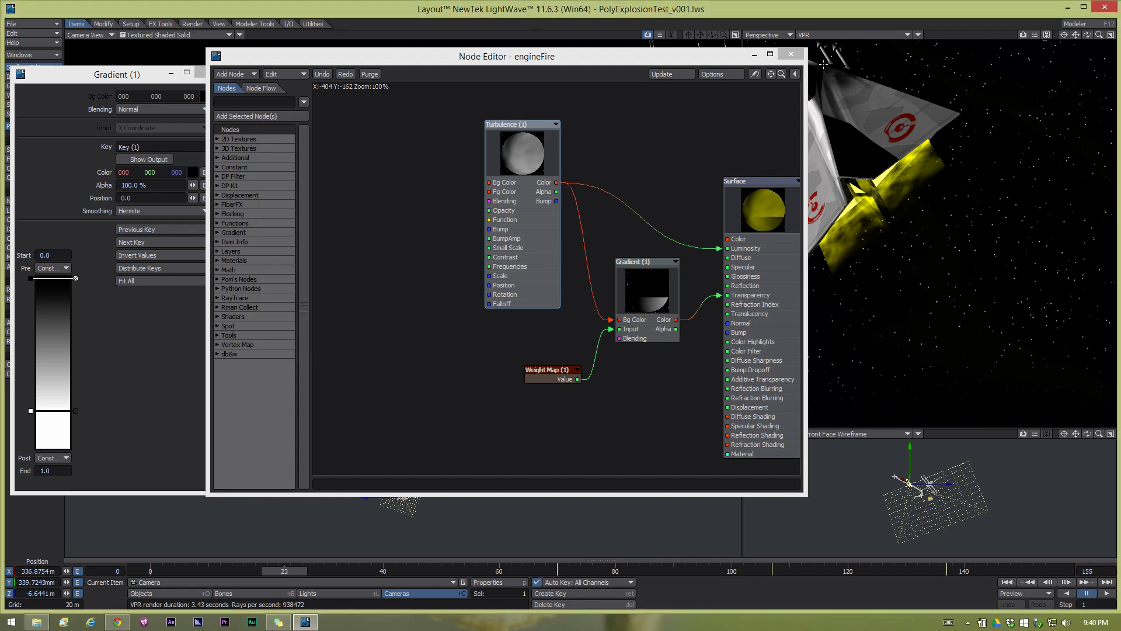
Close the node network, Gradient settings and Surface Editor, and set the upper perspective viewport to Textured Shaded Solid.
click(791, 54)
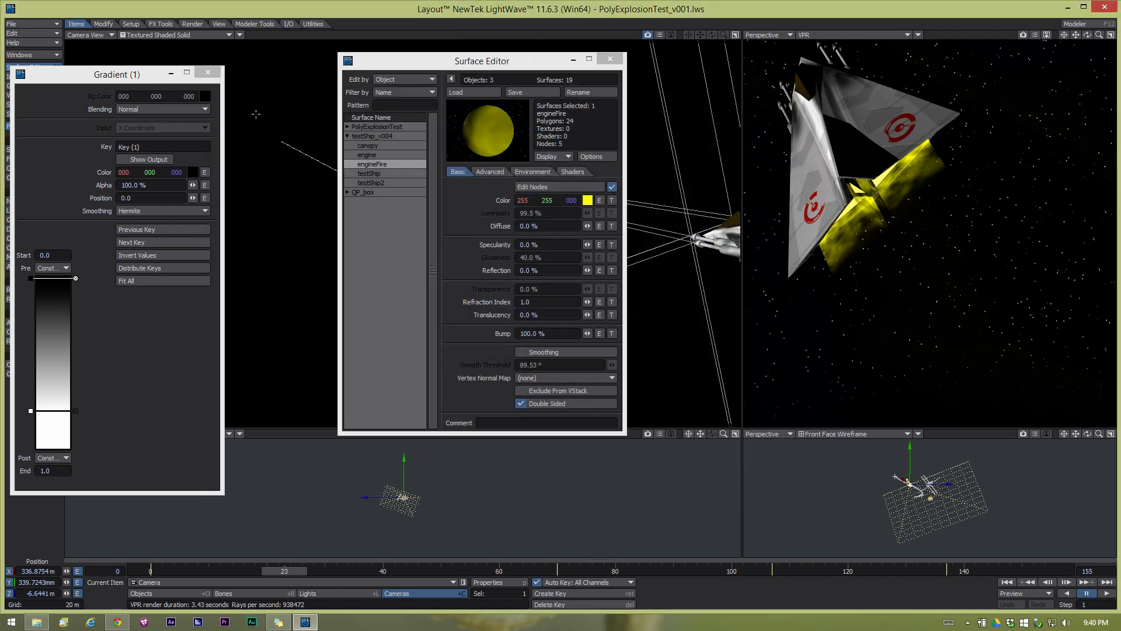
click(207, 76)
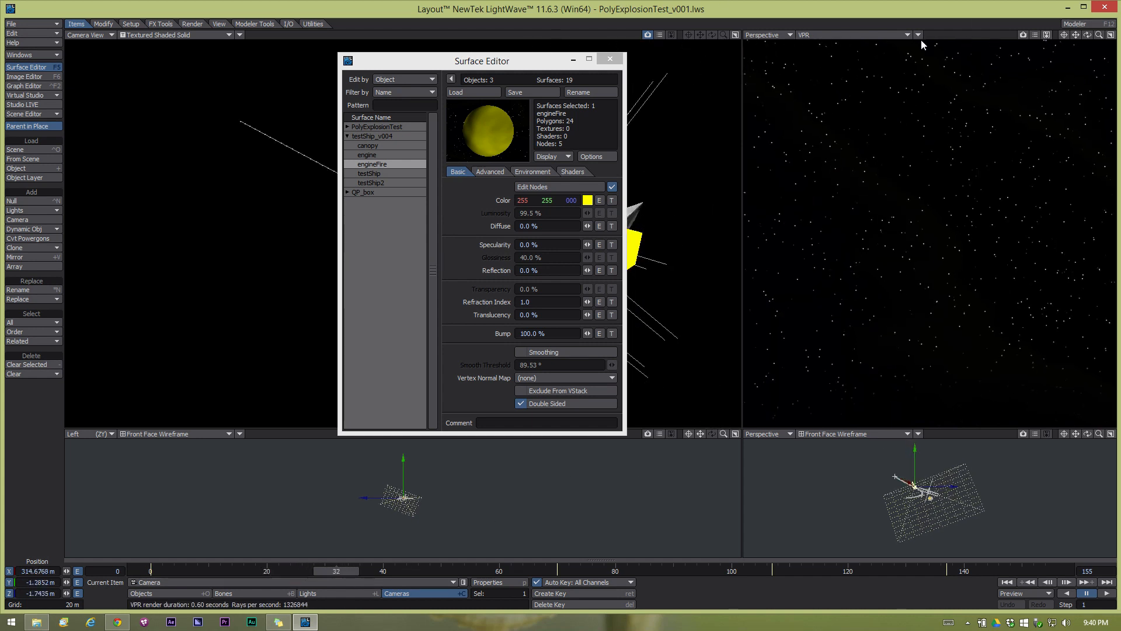
click(883, 36)
click(876, 56)
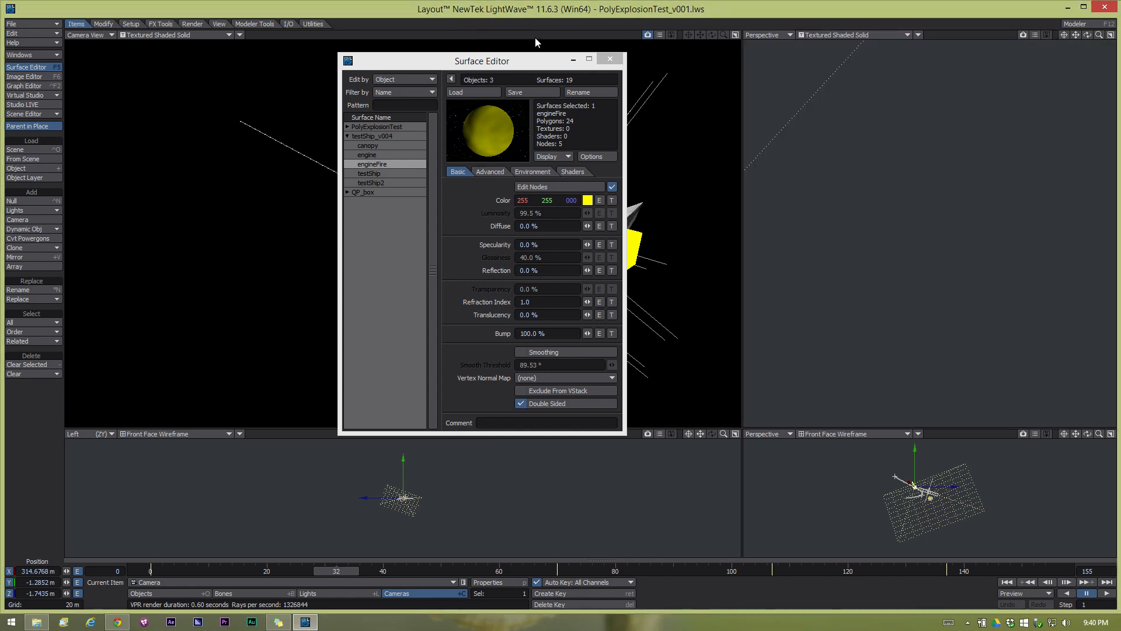
key(F5)
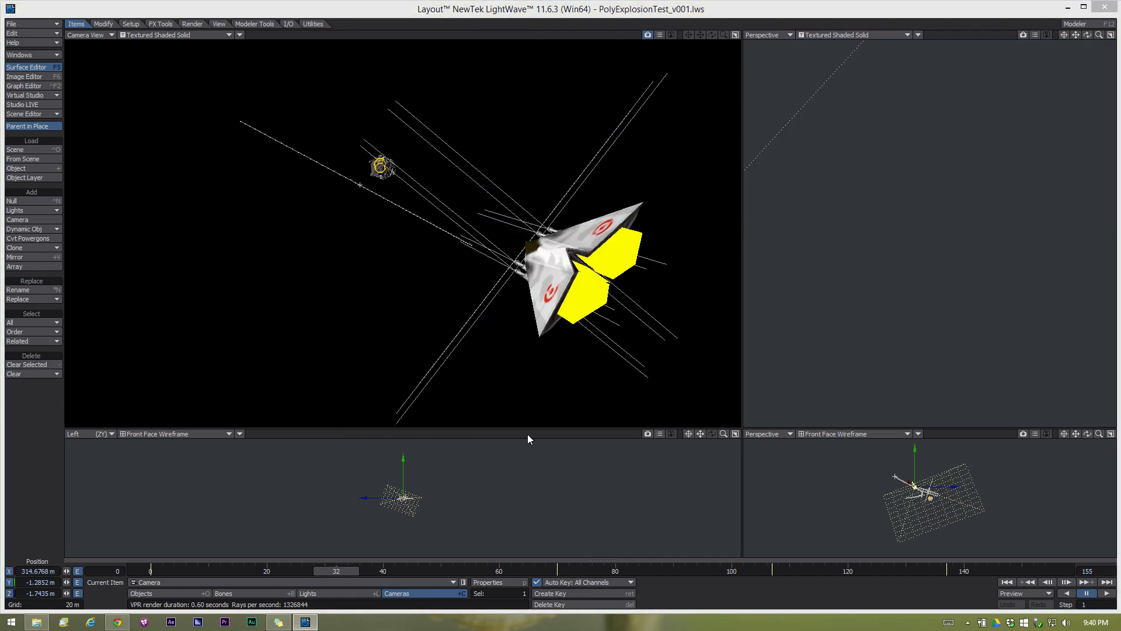
Select the ship, display the camera view in VPR and move the timeline to frame 33.
click(511, 262)
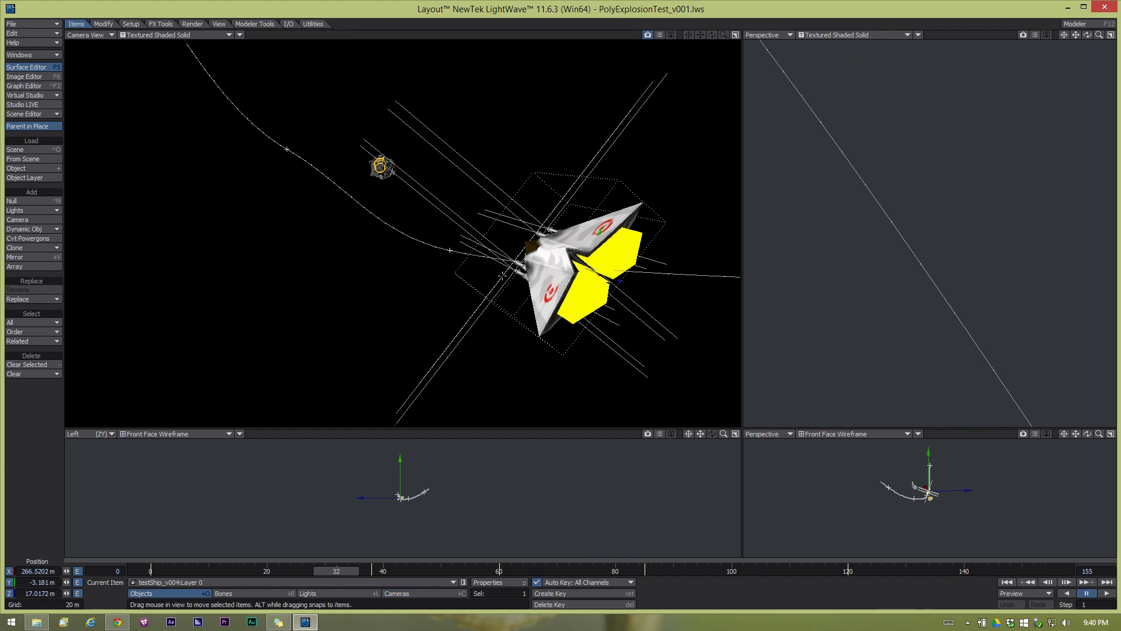
click(145, 33)
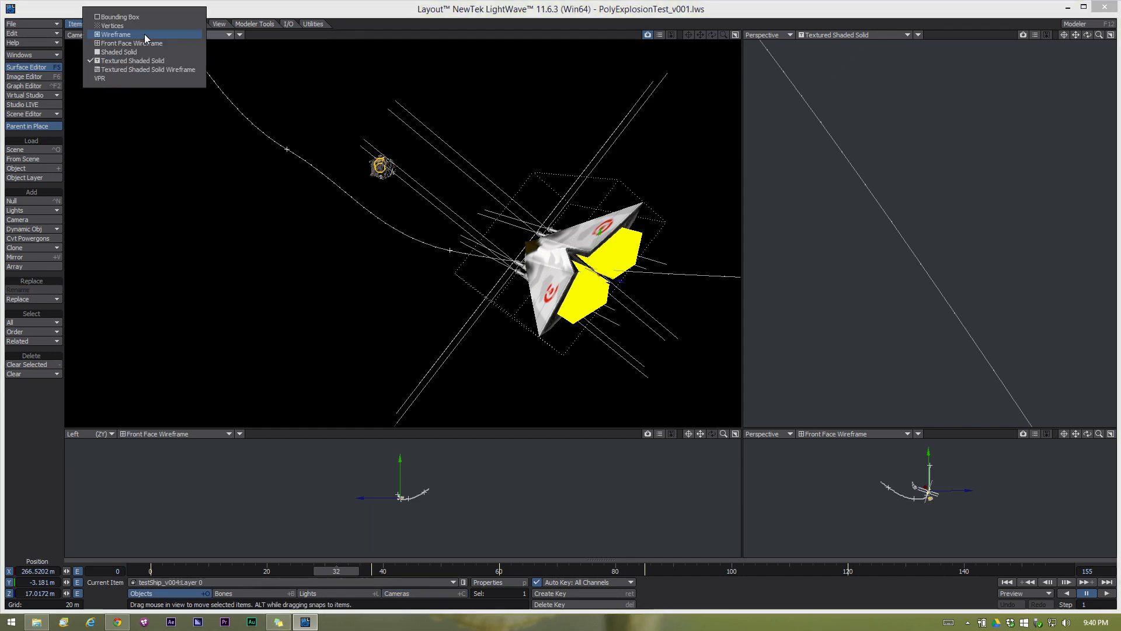
click(150, 69)
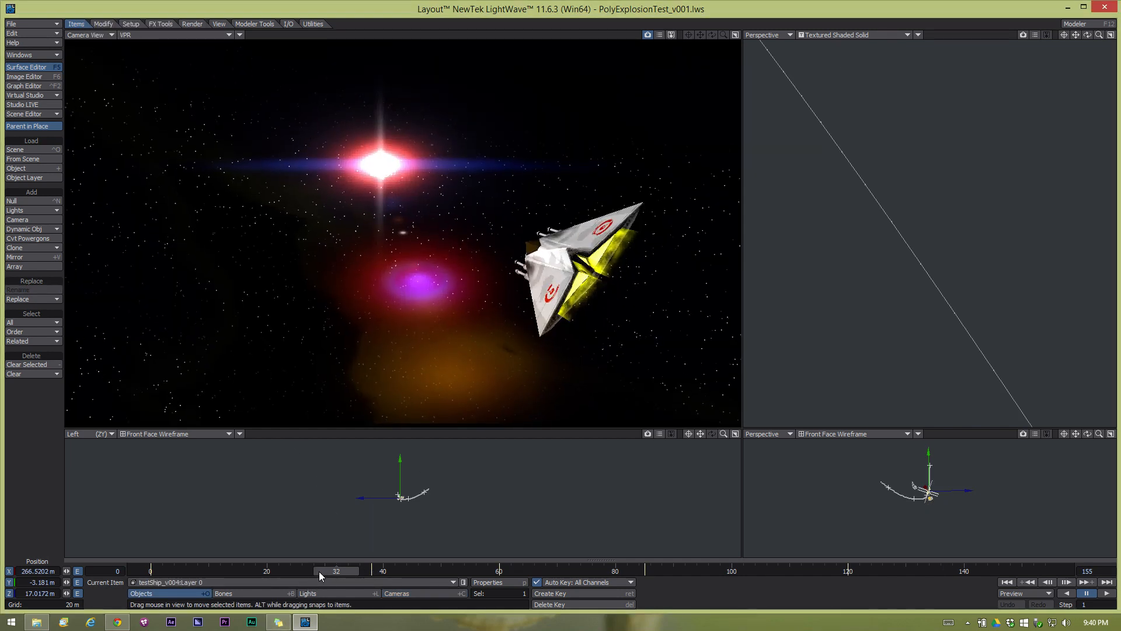
drag(320, 571, 342, 571)
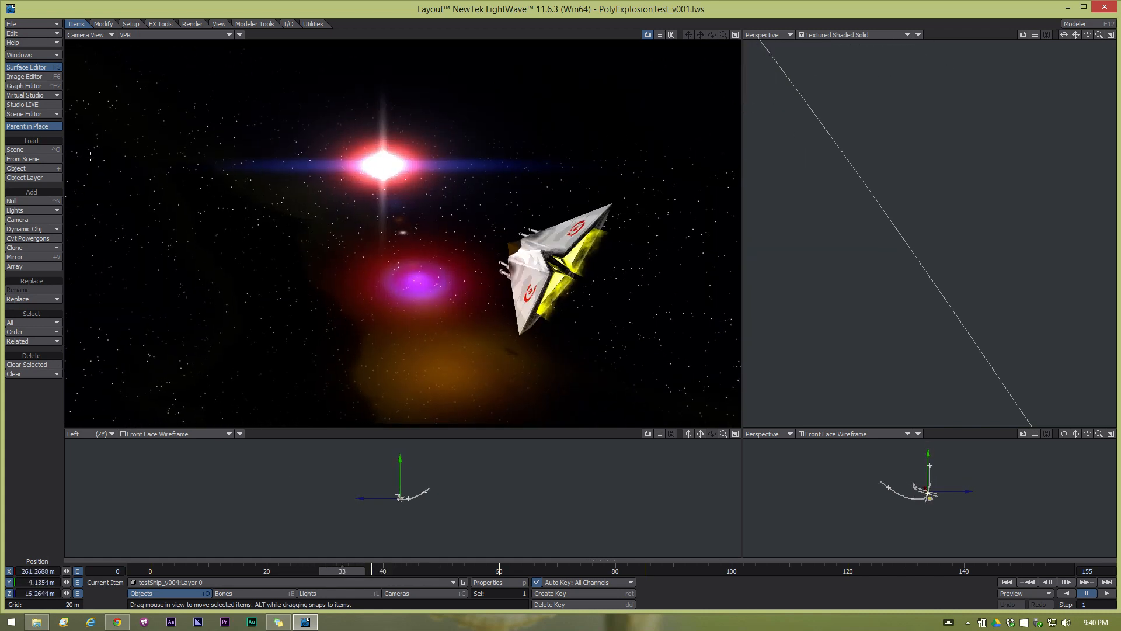
click(33, 54)
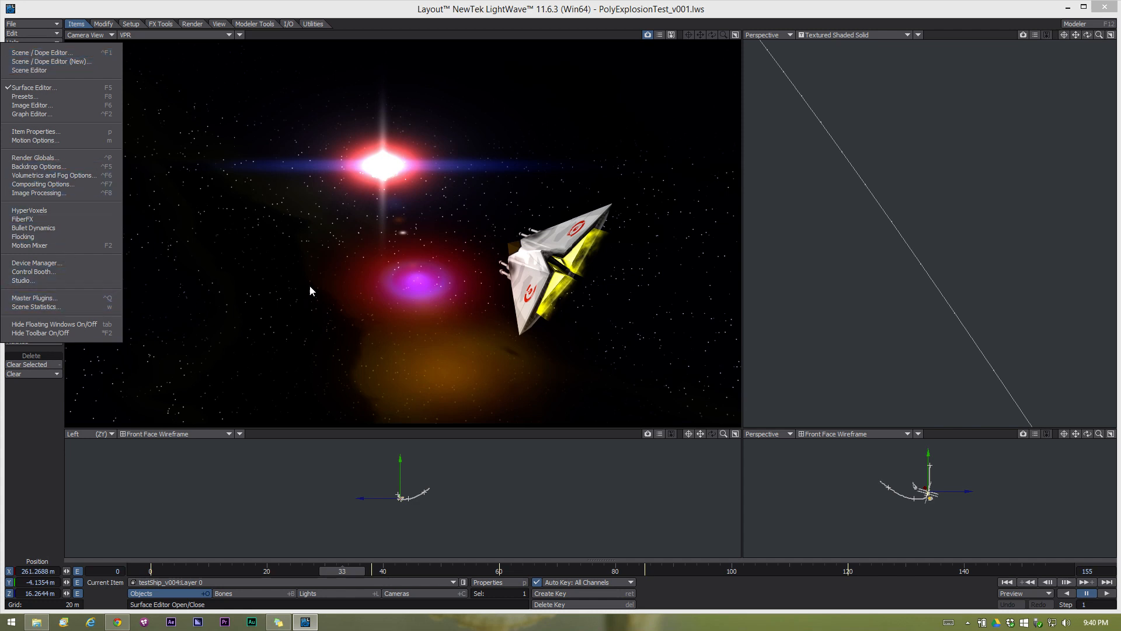
click(81, 105)
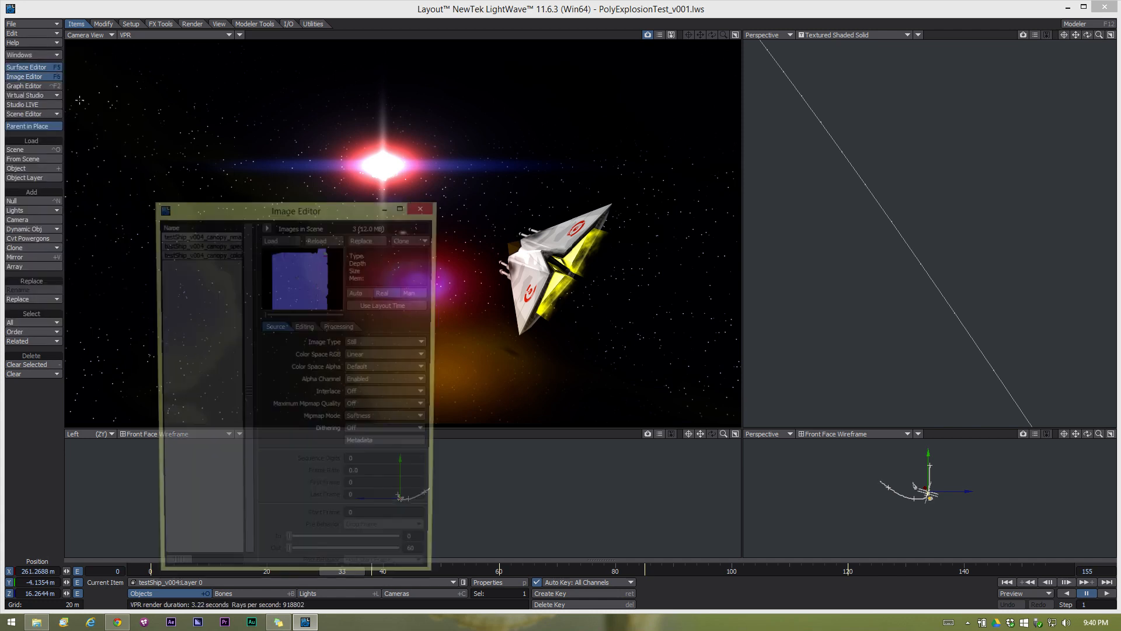
click(425, 207)
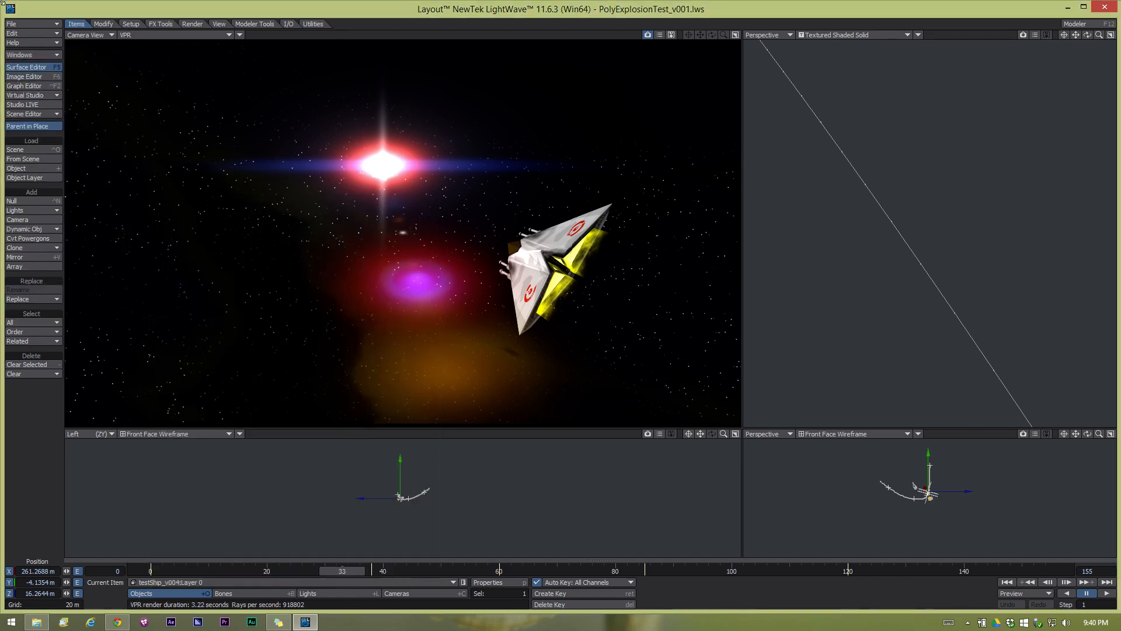
Open the scene's Image Processing settings and move their window closer to the camera view.
click(36, 55)
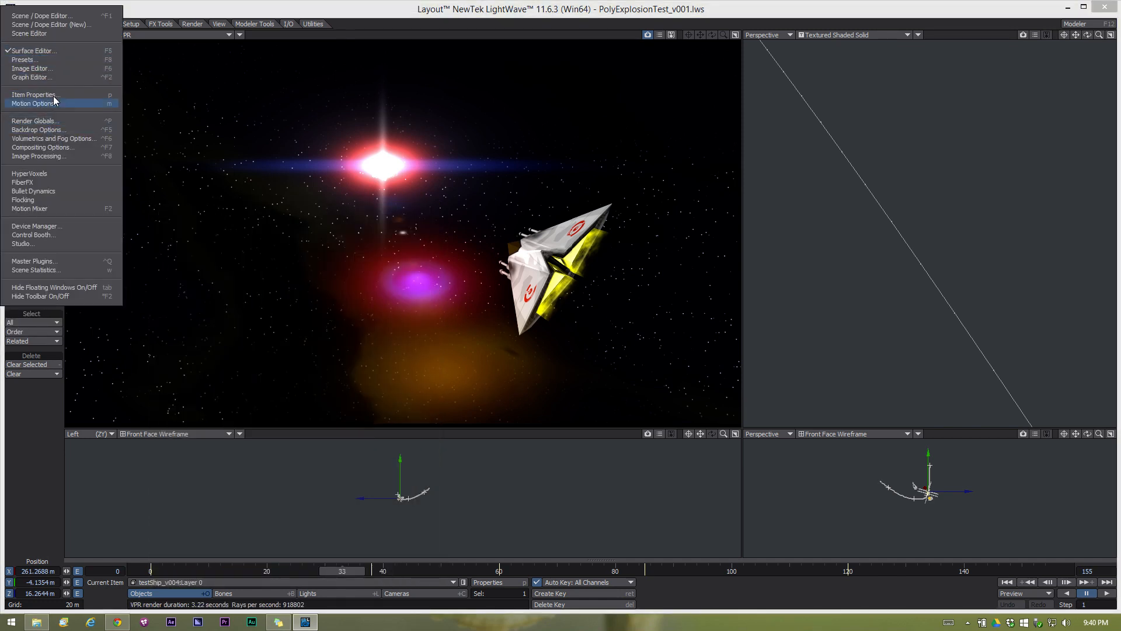
click(67, 156)
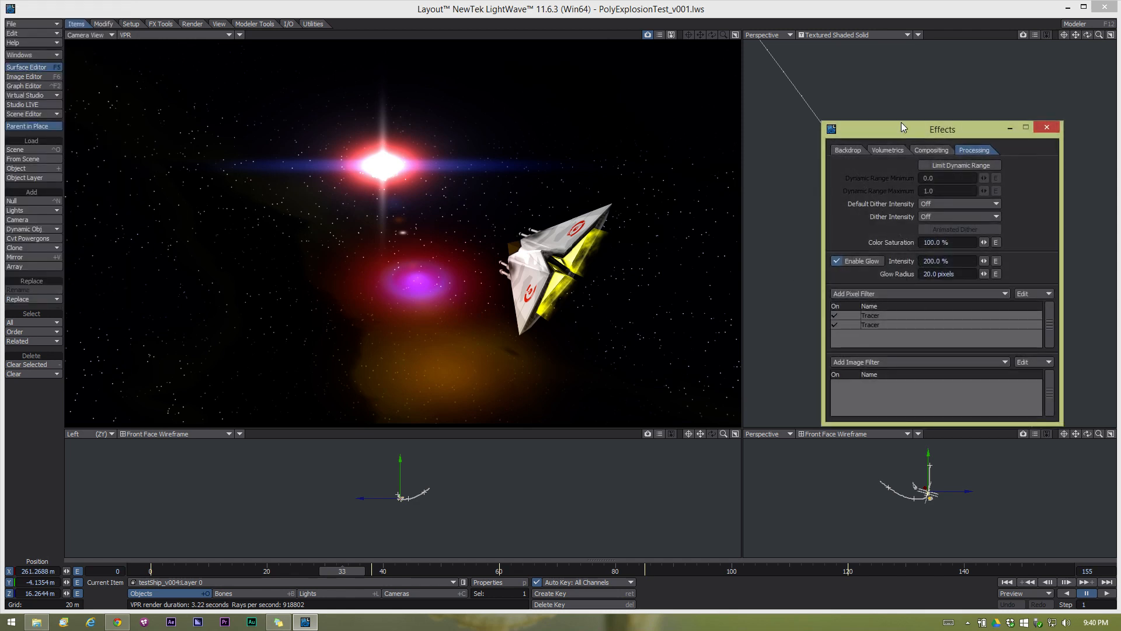
drag(901, 127, 792, 129)
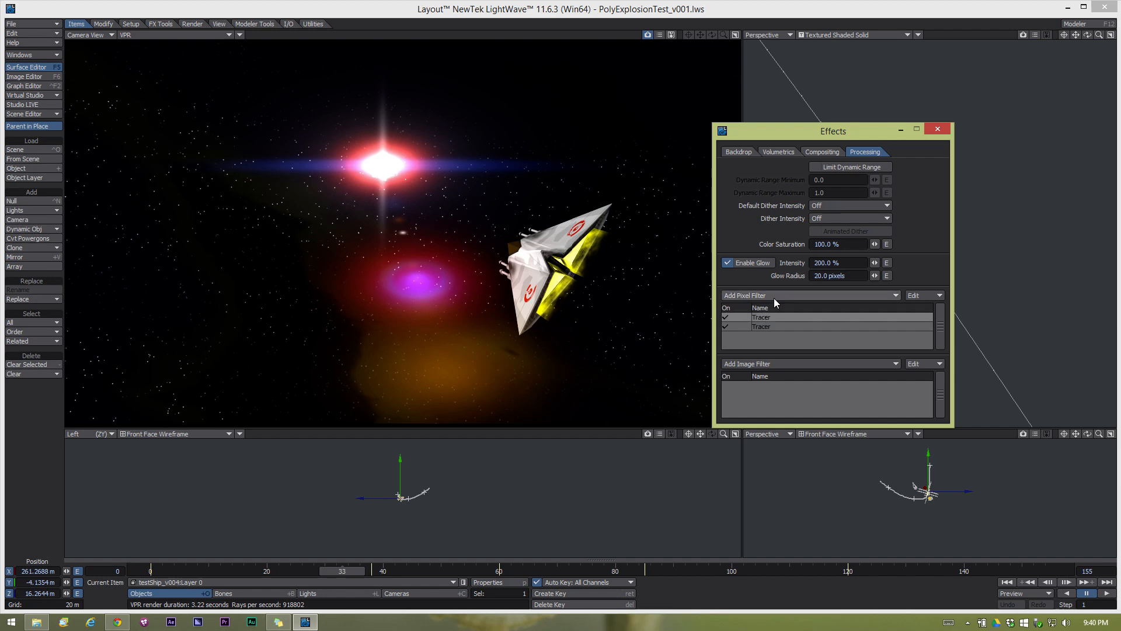
Render frame 33 and place the finished image over the camera view so the whole picture is visible.
key(F9)
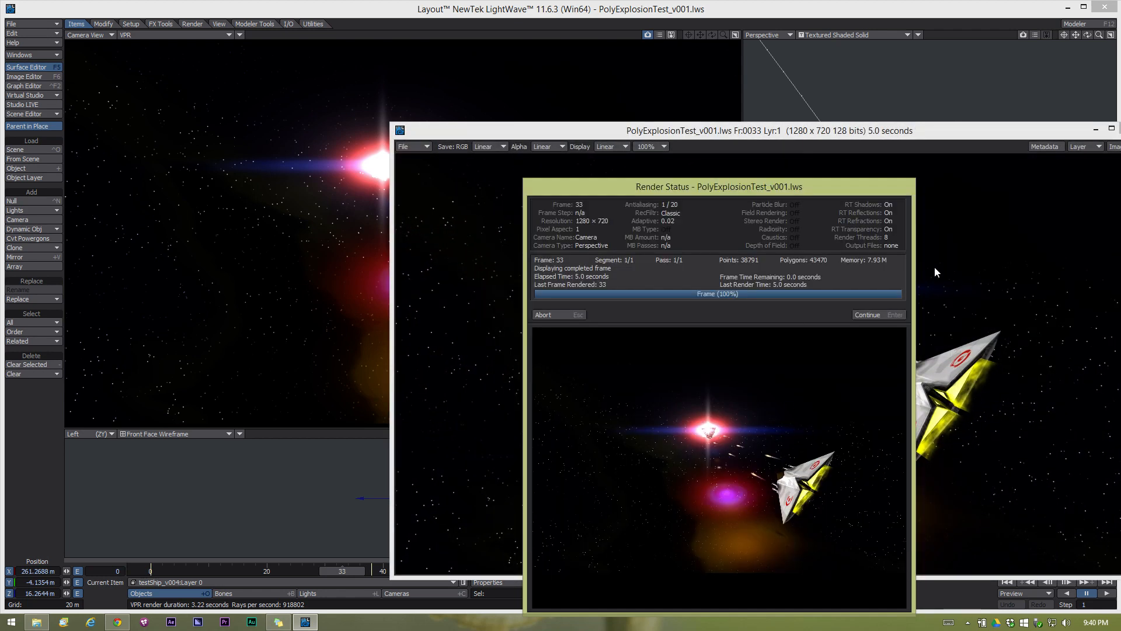
click(879, 314)
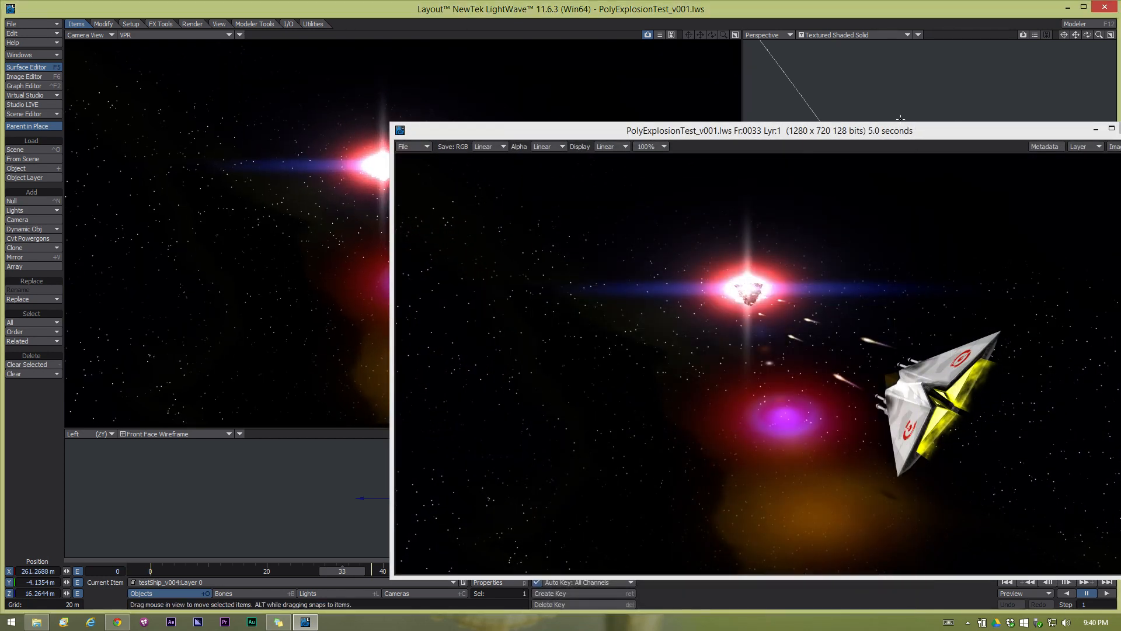
drag(892, 131, 636, 63)
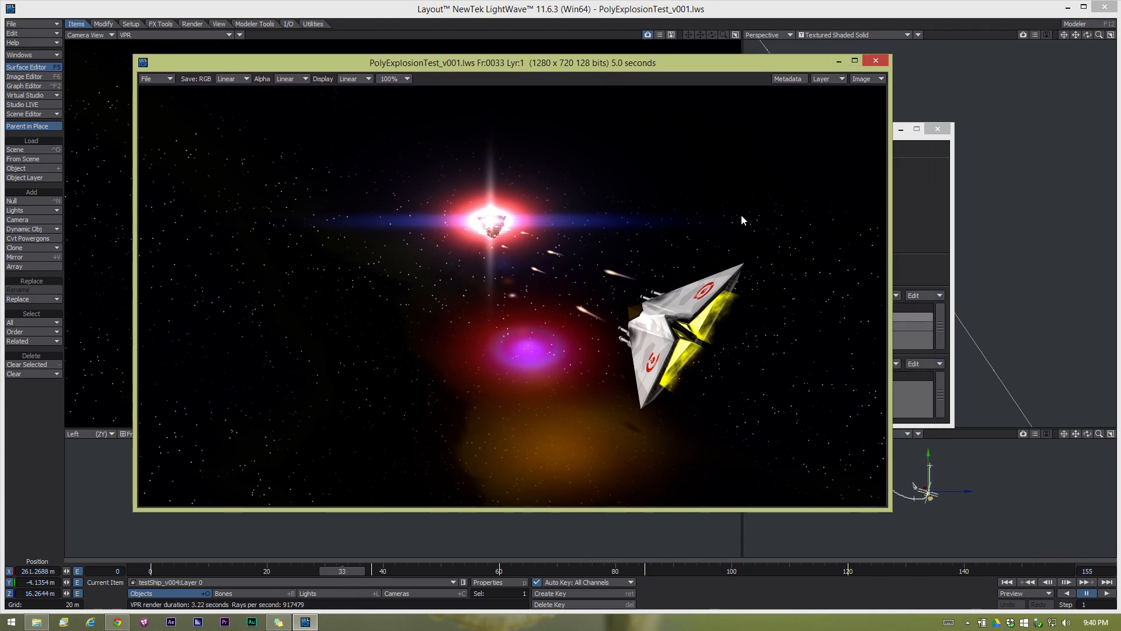
Open the first Tracer pixel filter's settings and move them to examine the gun barrel, fire rate and shot options.
click(932, 161)
double_click(767, 317)
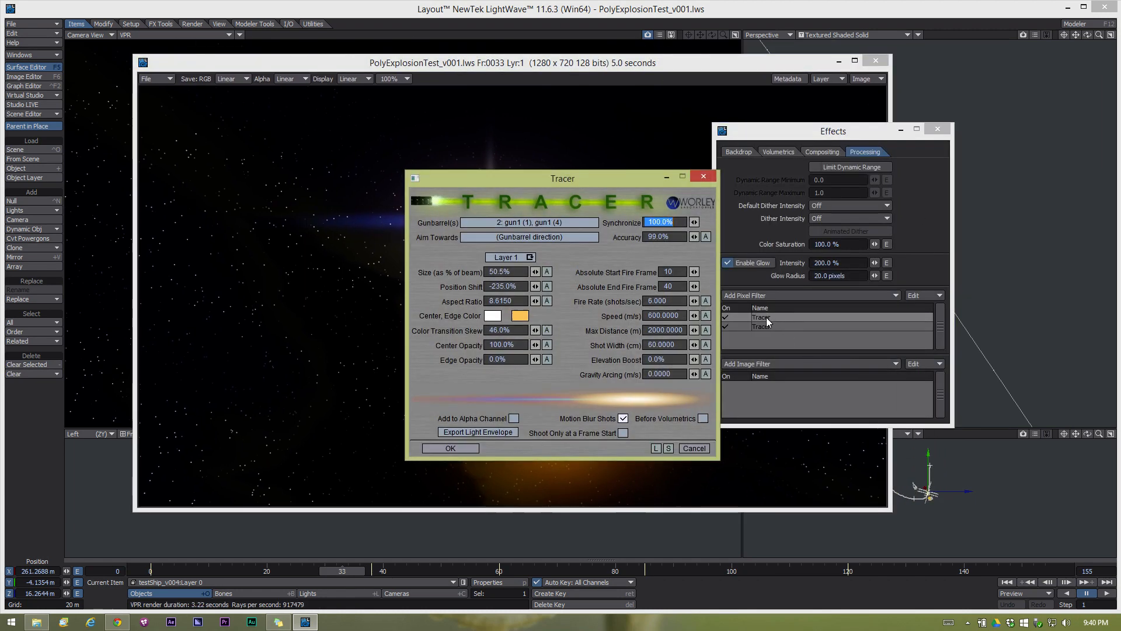
drag(533, 178, 501, 125)
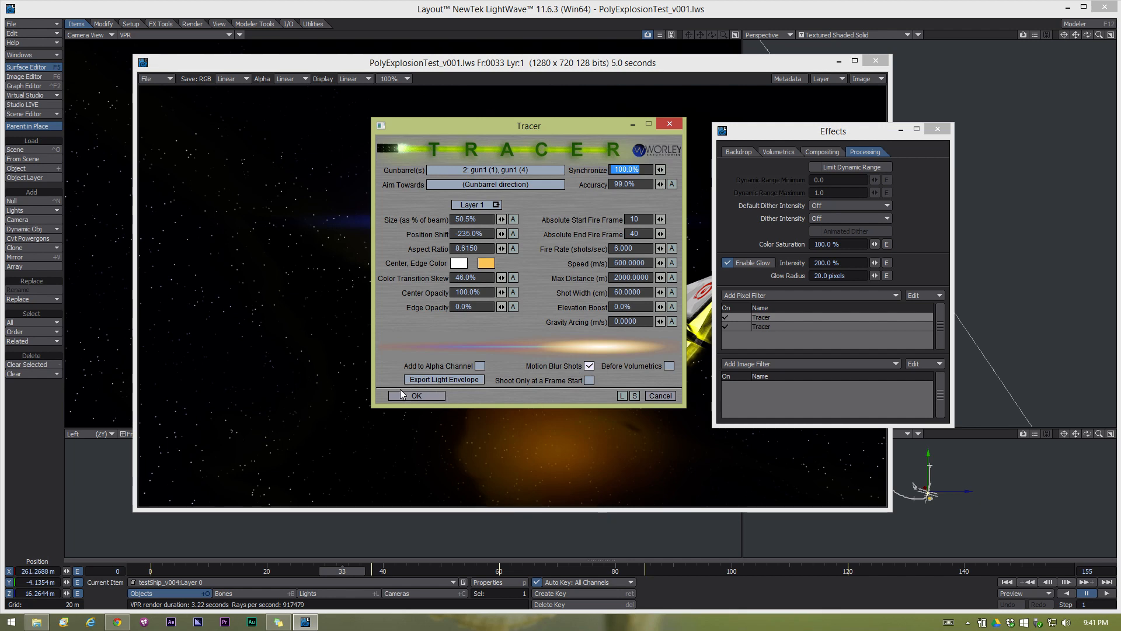
Close the Tracer settings, the Effects window and the rendered image, and move the timeline to frame 29.
click(669, 123)
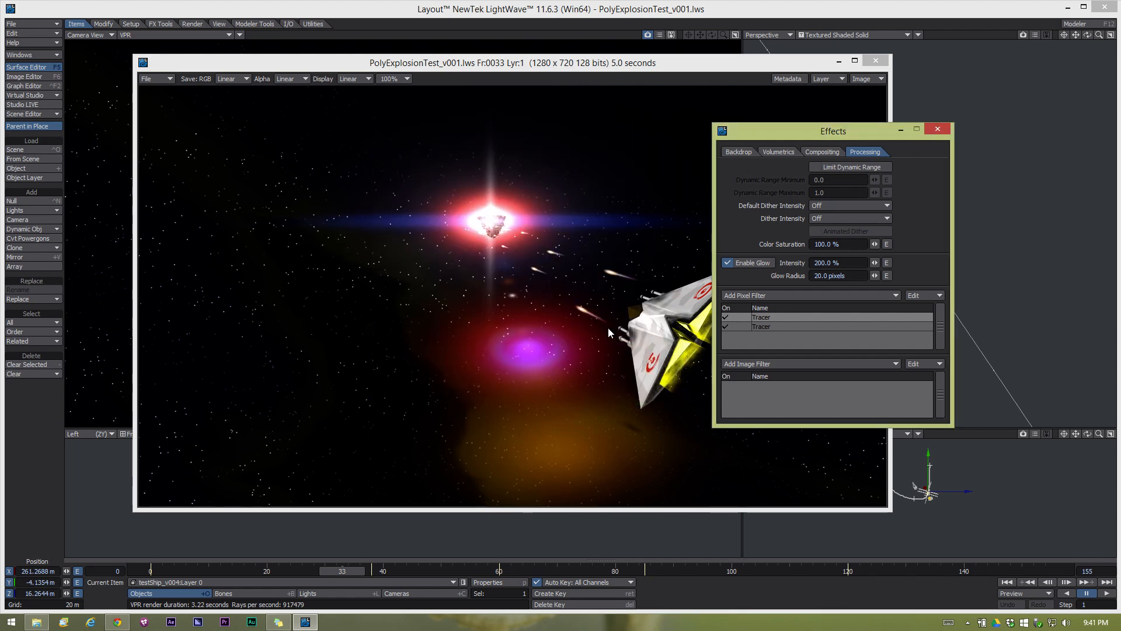
click(938, 128)
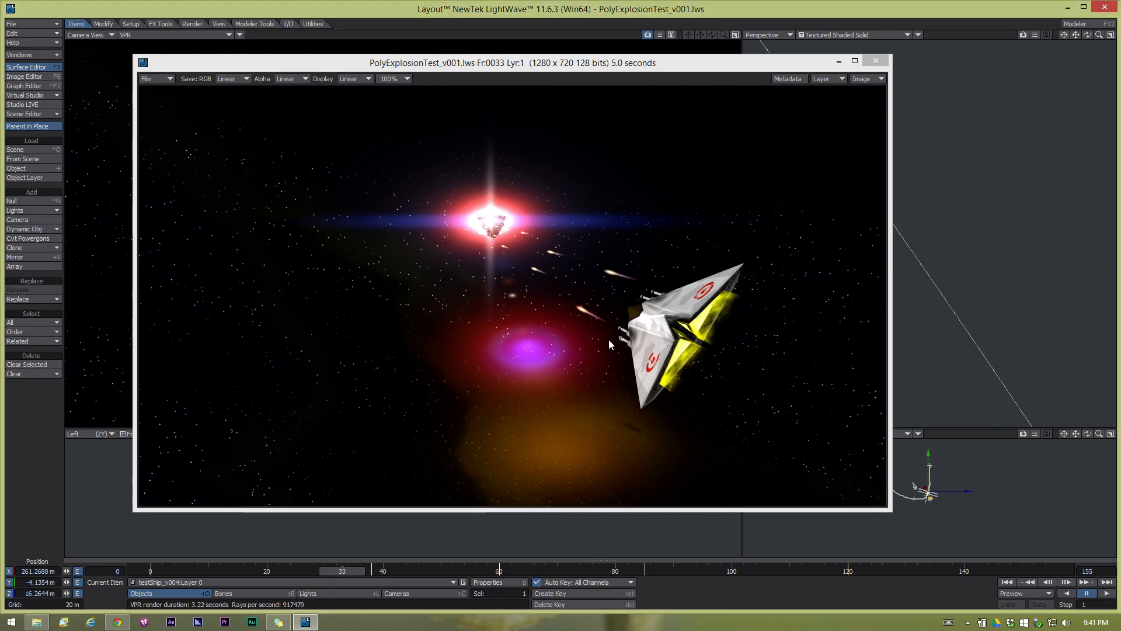
click(875, 60)
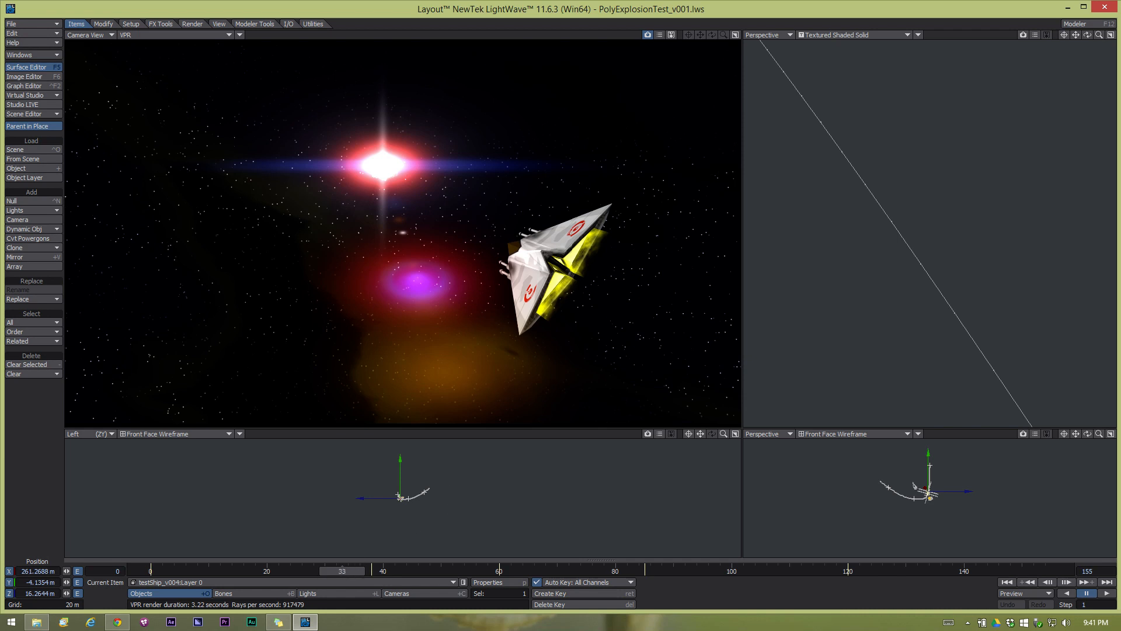
drag(343, 571, 320, 571)
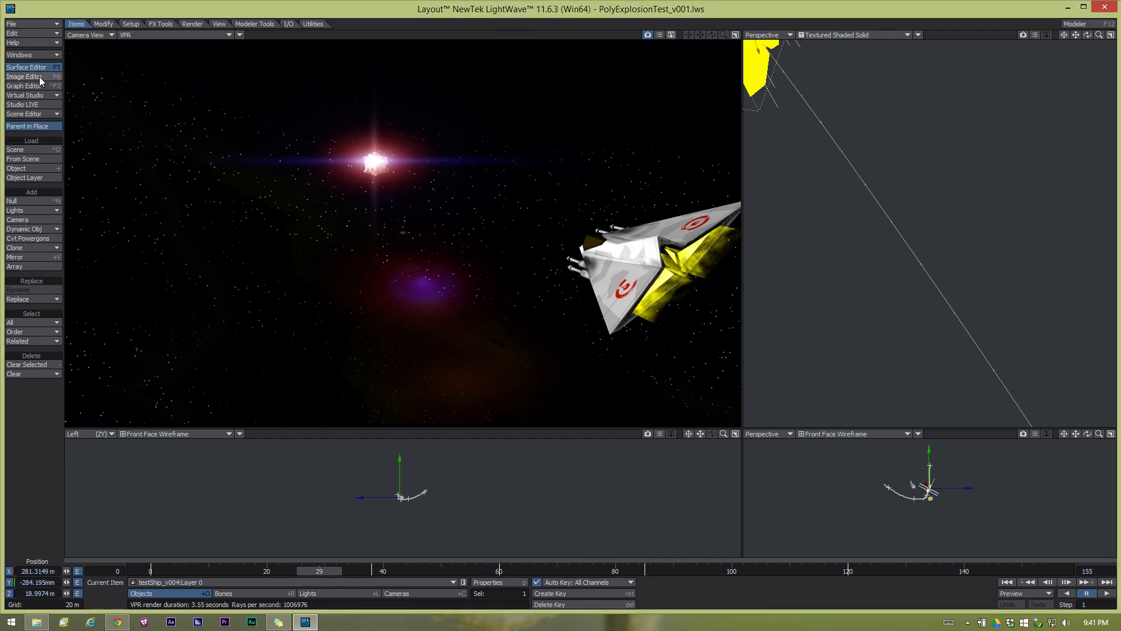
Open the backdrop's Textured Environment texture layers and move their editor so the explosion stays visible in the camera view.
click(37, 57)
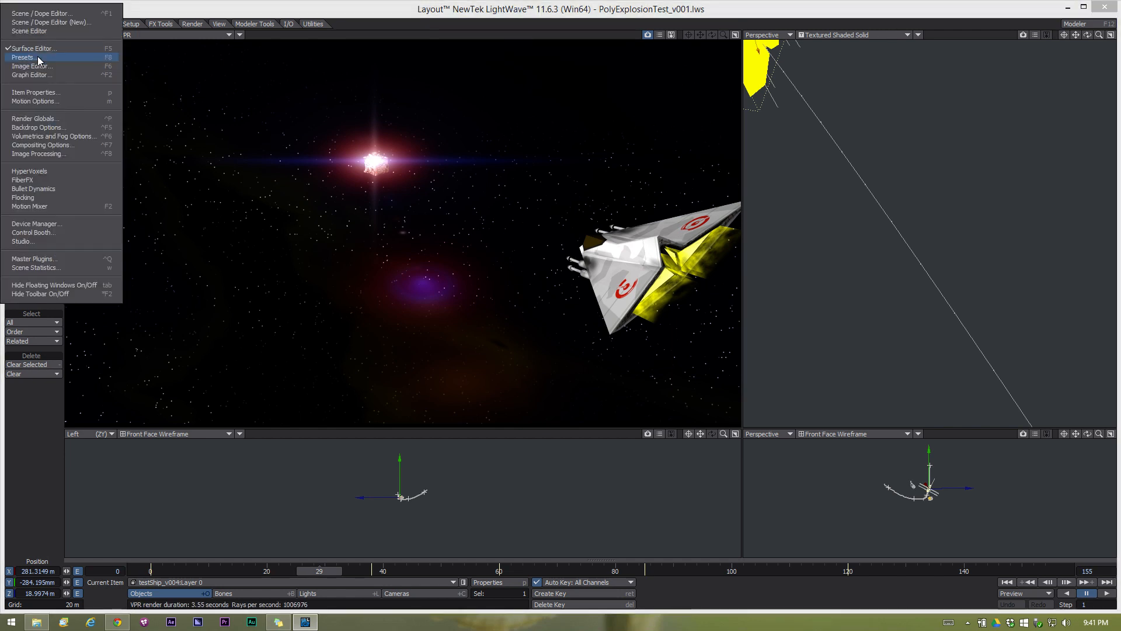
click(60, 128)
click(804, 299)
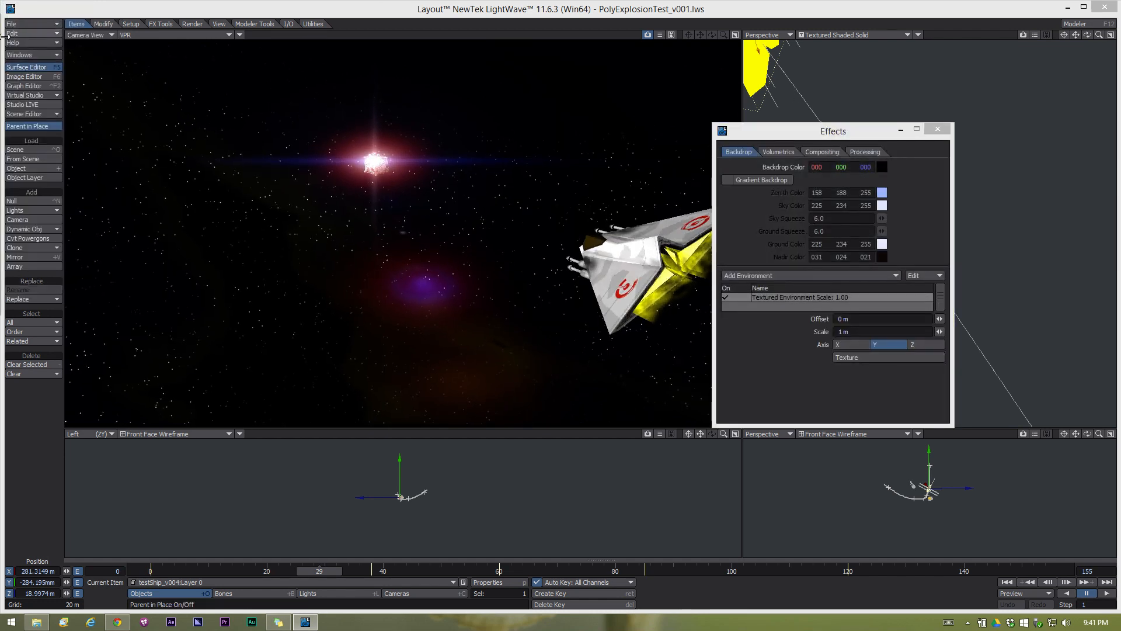
click(888, 357)
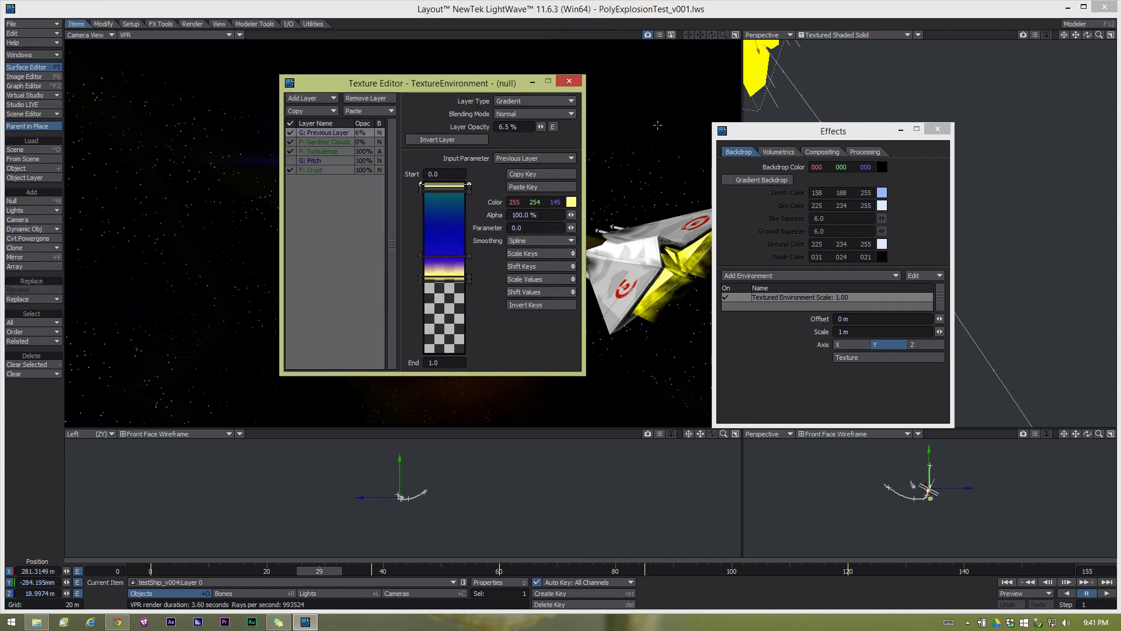
drag(457, 88, 626, 96)
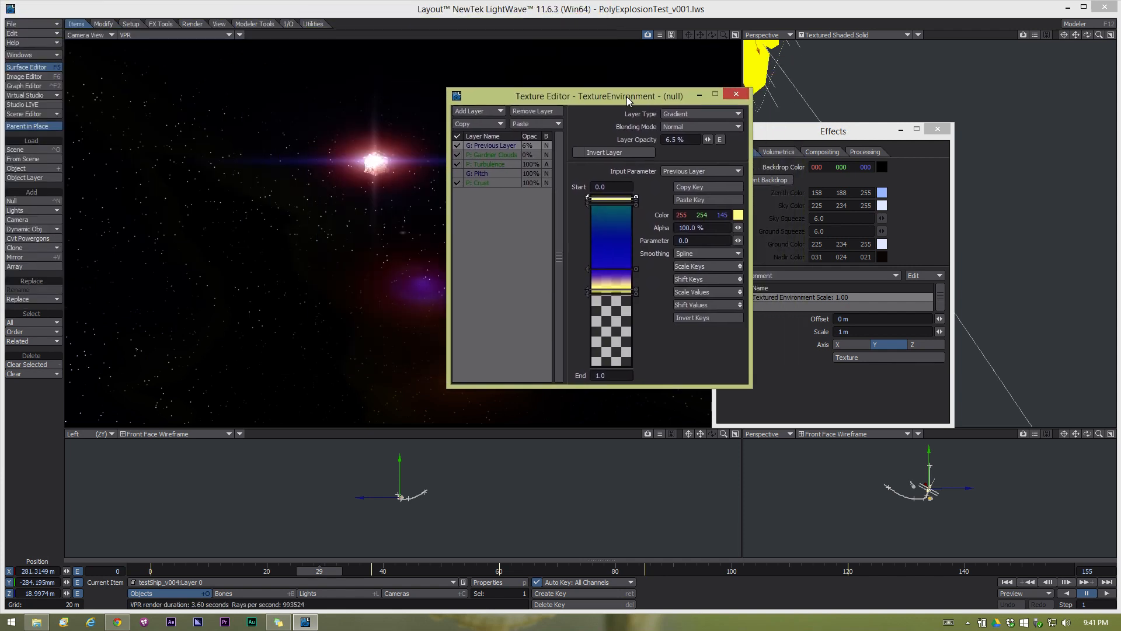
Turn off the Gardner Clouds, Turbulence and Previous Layer texture layers and display the settings of the Crust star layer.
click(485, 156)
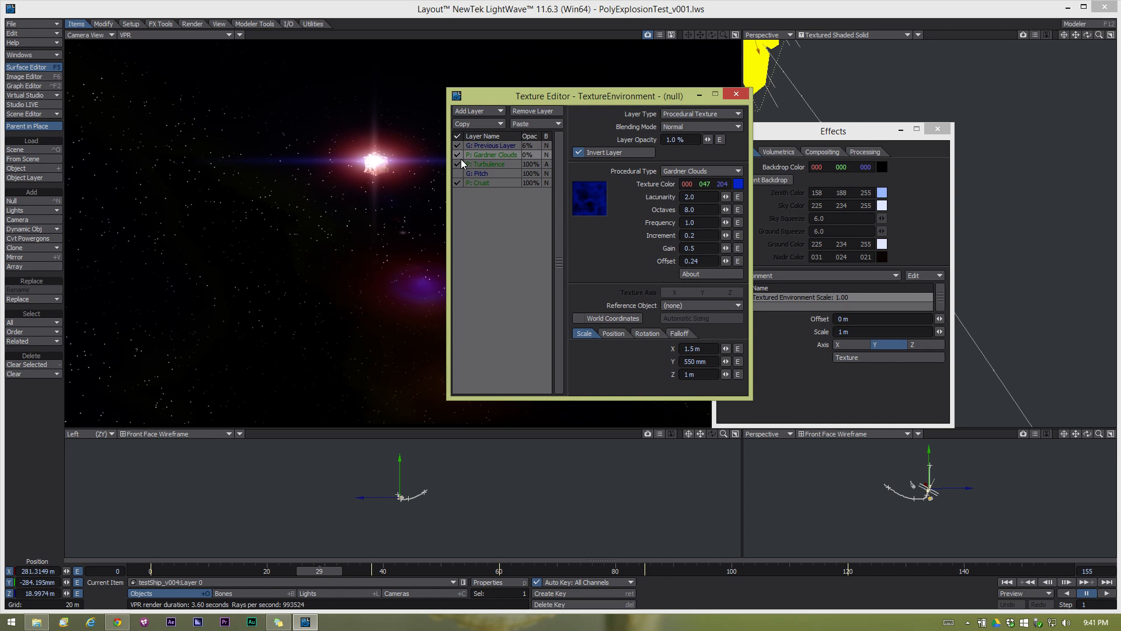
click(456, 155)
click(459, 155)
click(456, 164)
click(458, 156)
click(458, 147)
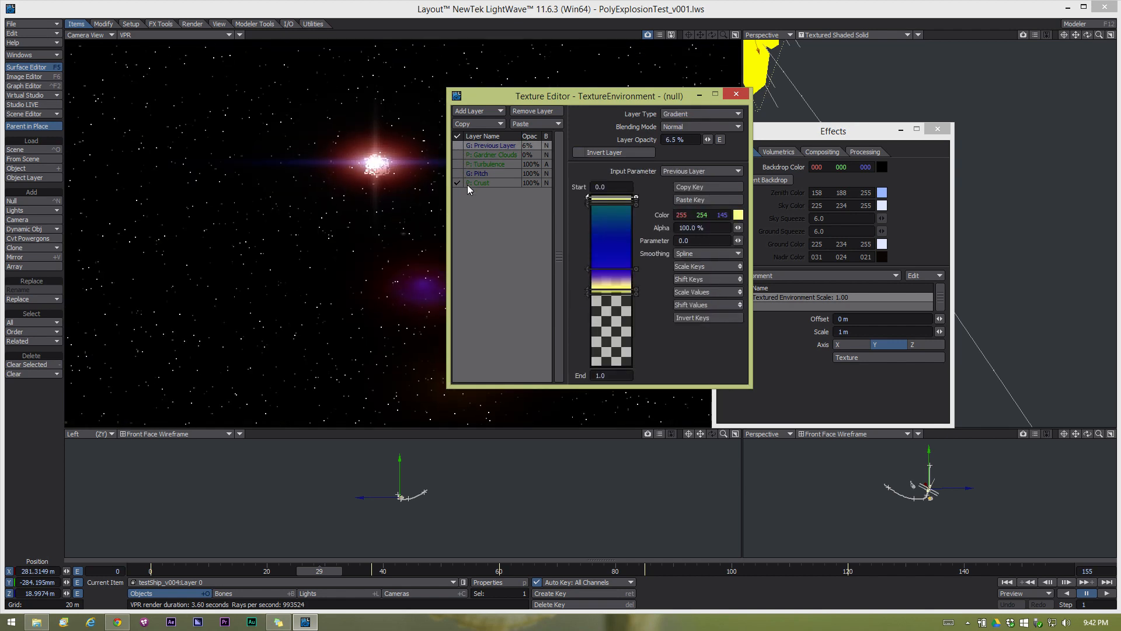
click(474, 183)
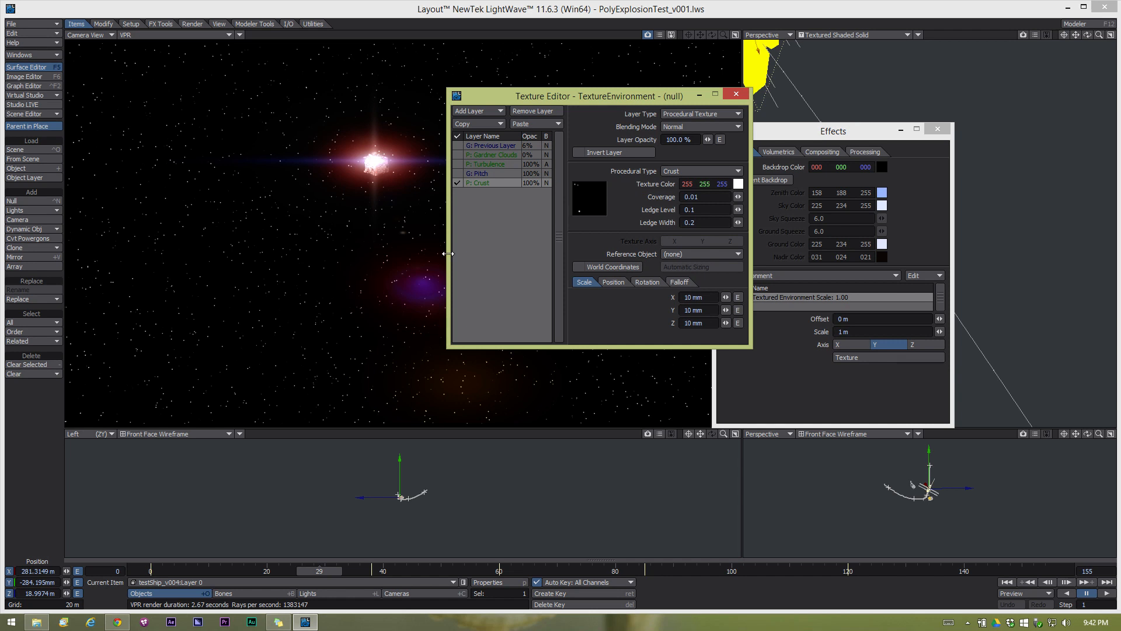
Turn on the Pitch gradient and the Turbulence alpha layer above the Crust stars and compare both layers' settings.
click(457, 174)
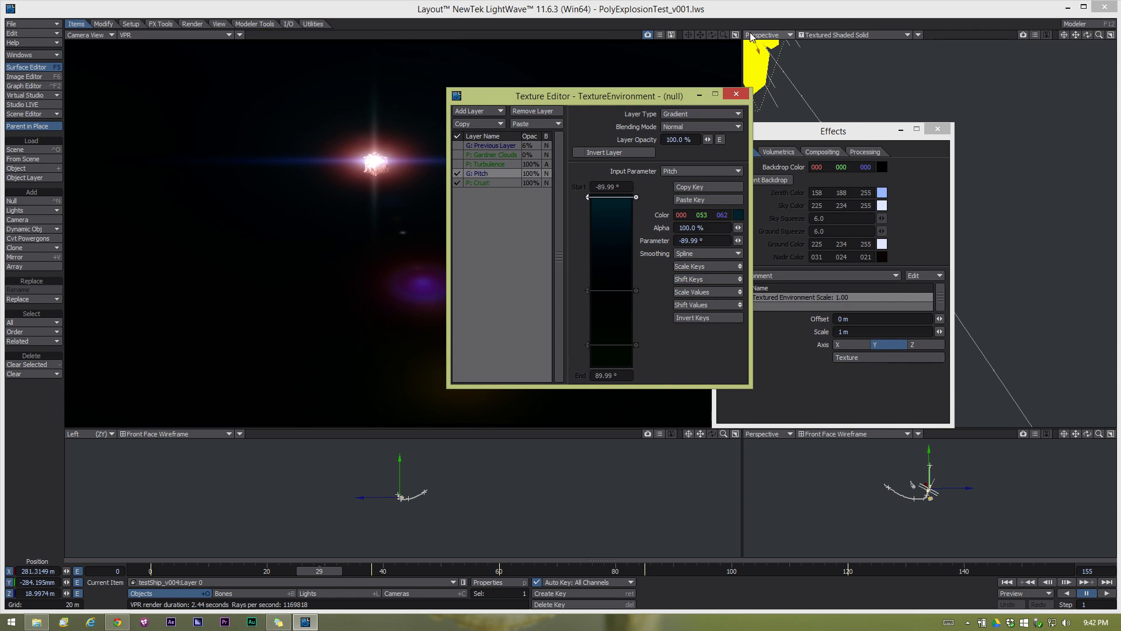
click(458, 174)
click(458, 164)
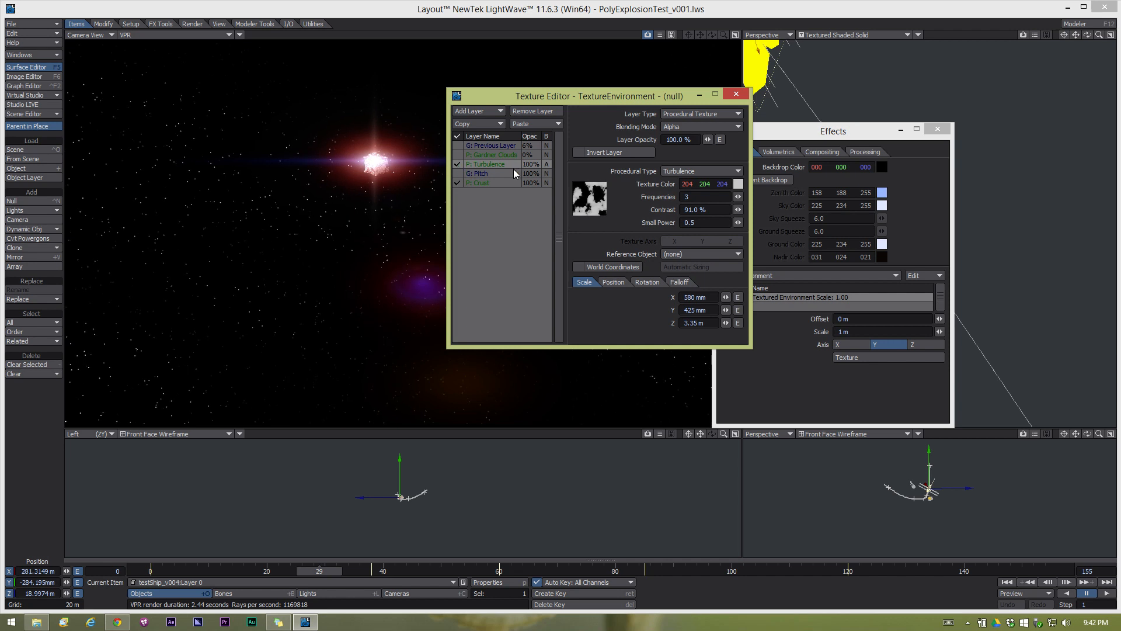
click(457, 173)
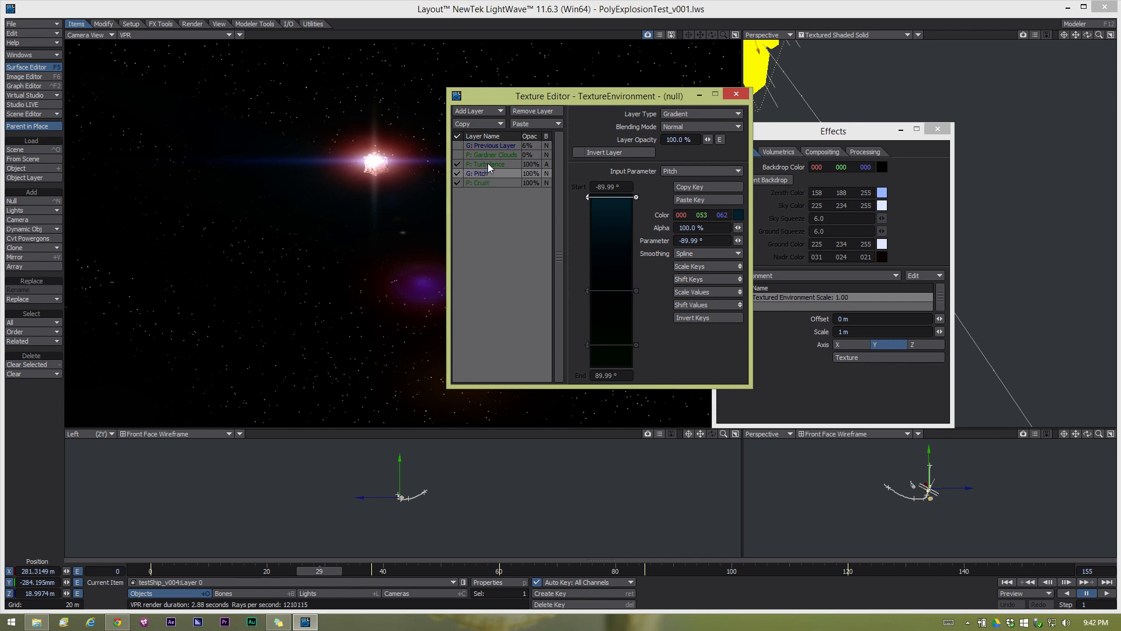
click(488, 164)
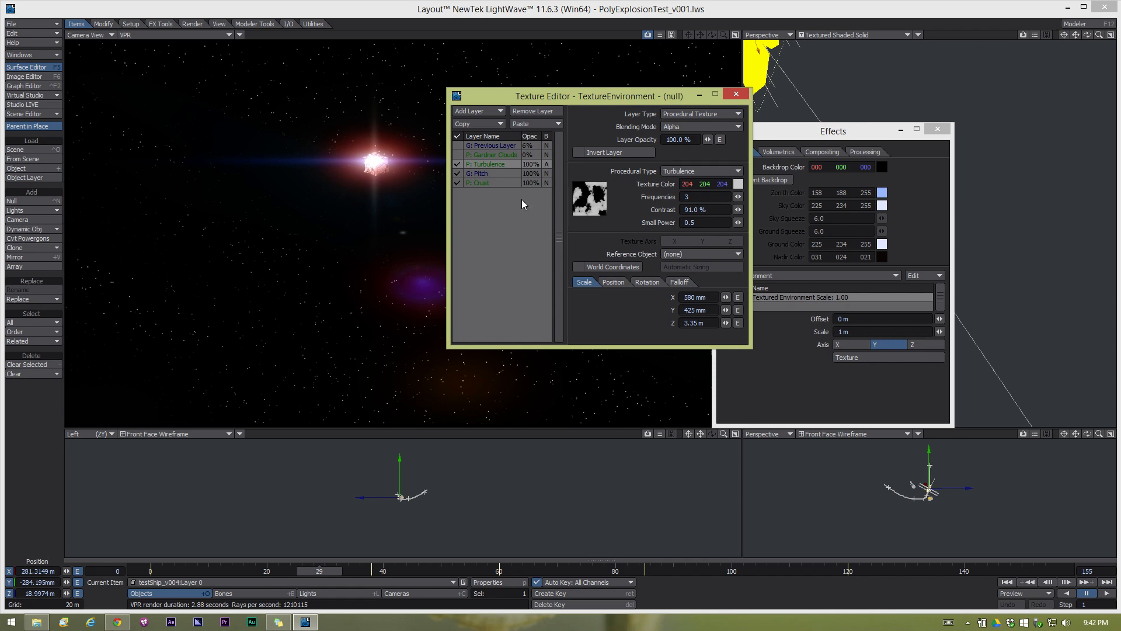
click(482, 175)
click(487, 165)
Turn the Gardner Clouds and Previous Layer texture layers back on and display the Gardner Clouds settings.
click(459, 154)
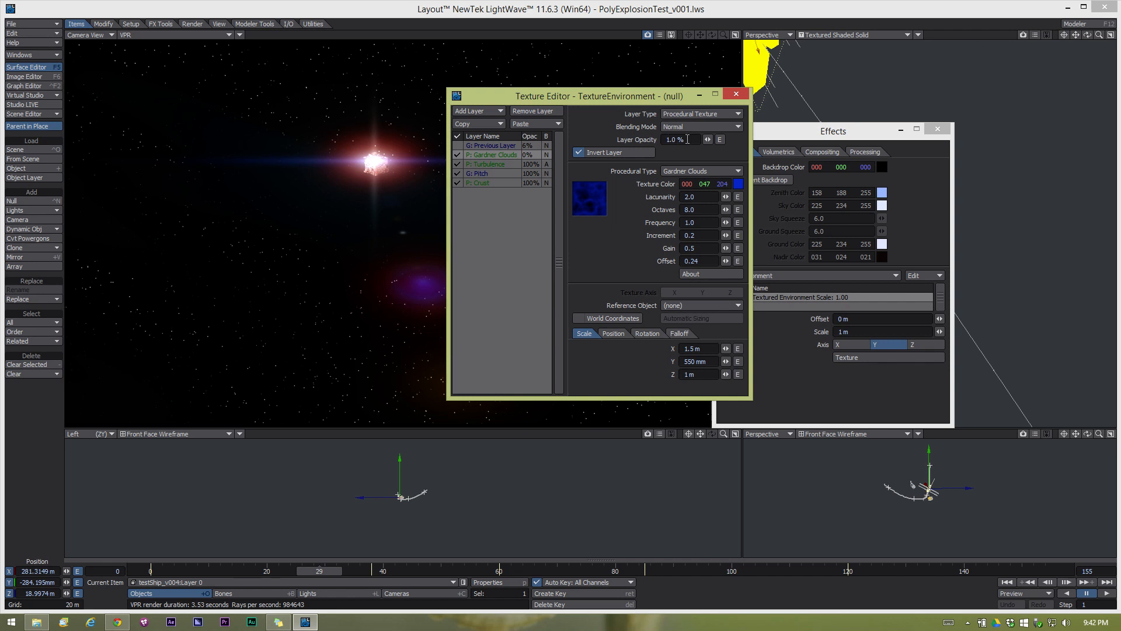
click(480, 146)
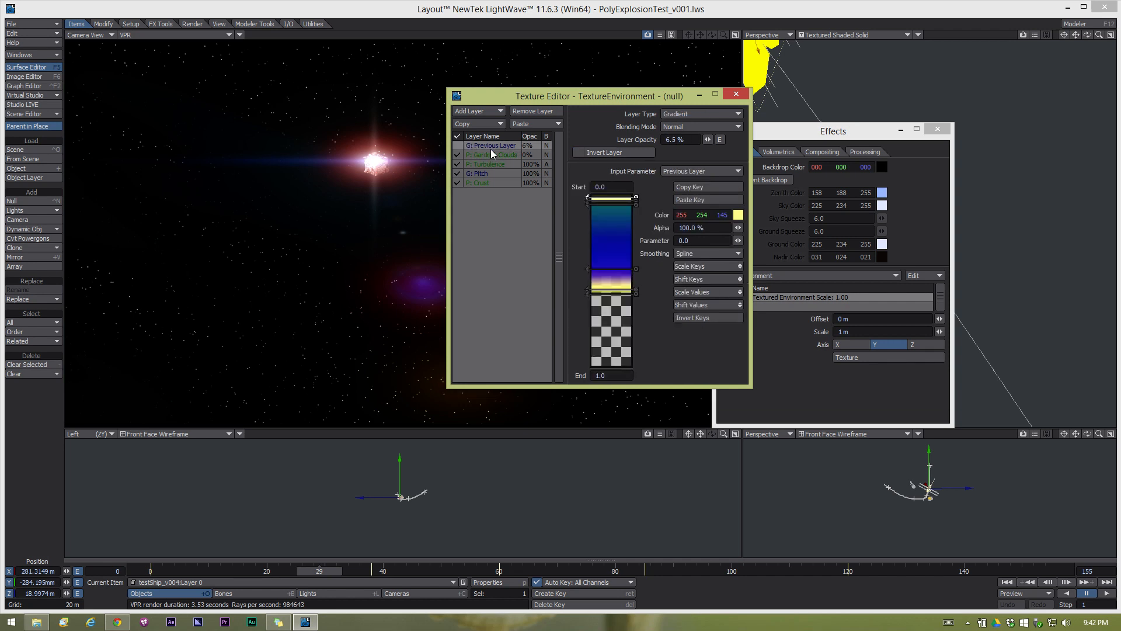
click(457, 154)
click(488, 155)
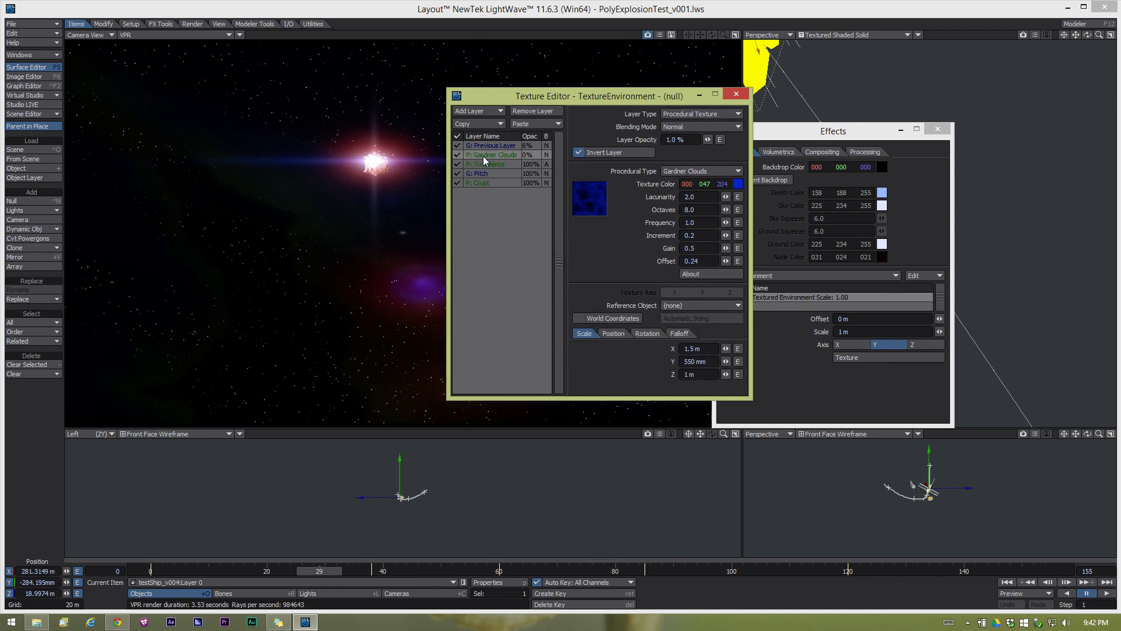
Move the timeline to frame 28, turn off the environment texture's Pitch layer and close the texture editor.
click(735, 94)
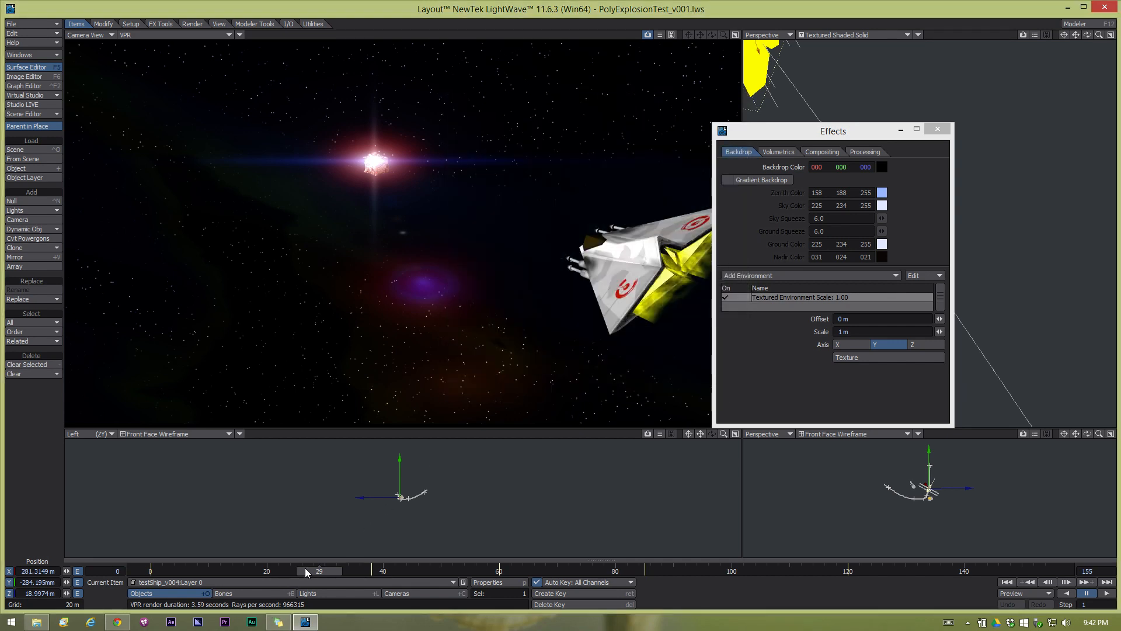
mouse_move(306, 569)
mouse_down()
mouse_move(590, 569)
mouse_move(248, 570)
mouse_move(303, 569)
mouse_up()
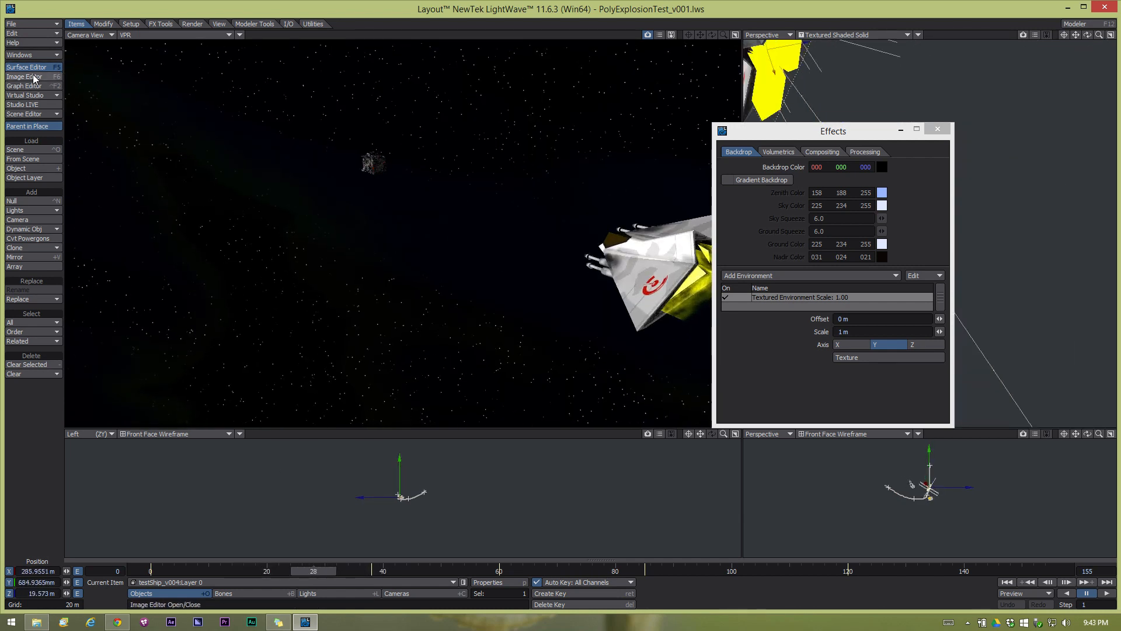
click(33, 53)
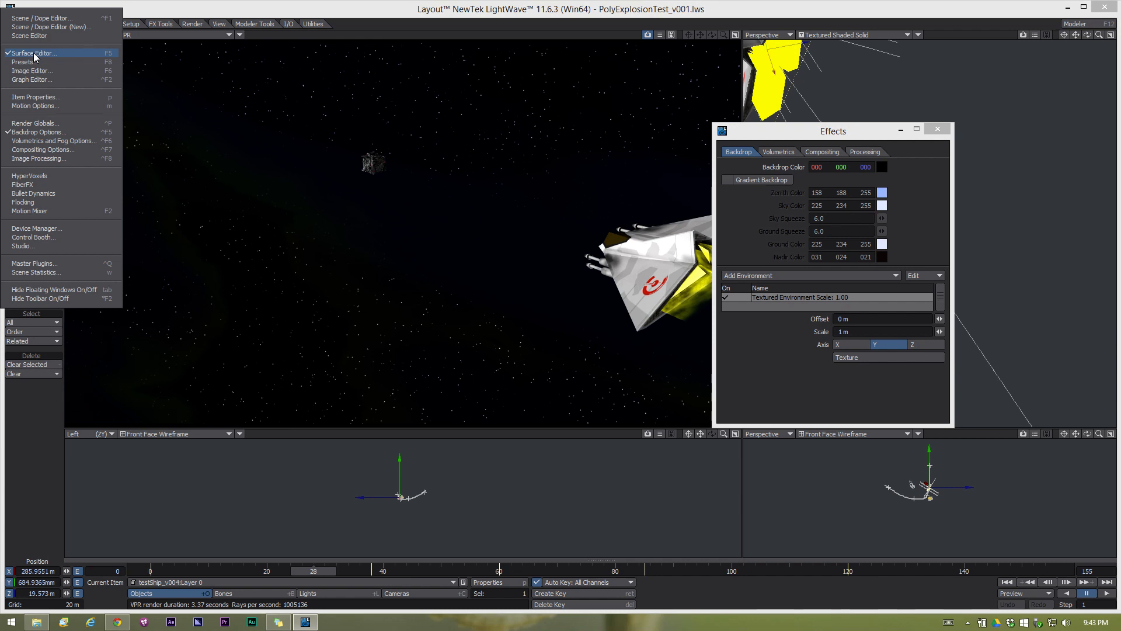
click(837, 335)
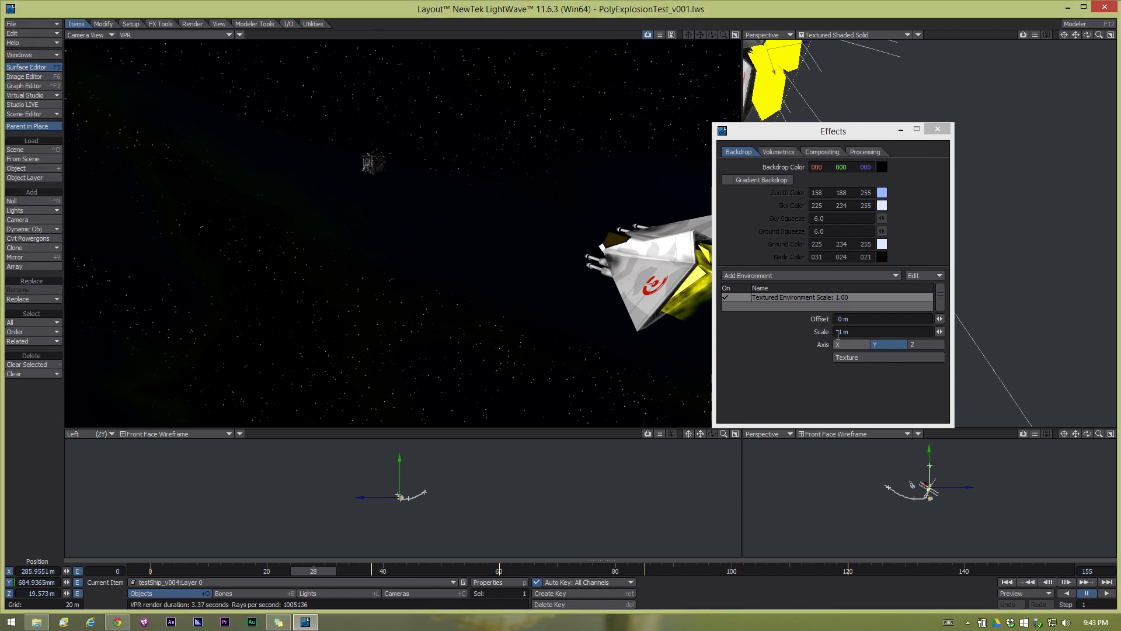
click(854, 358)
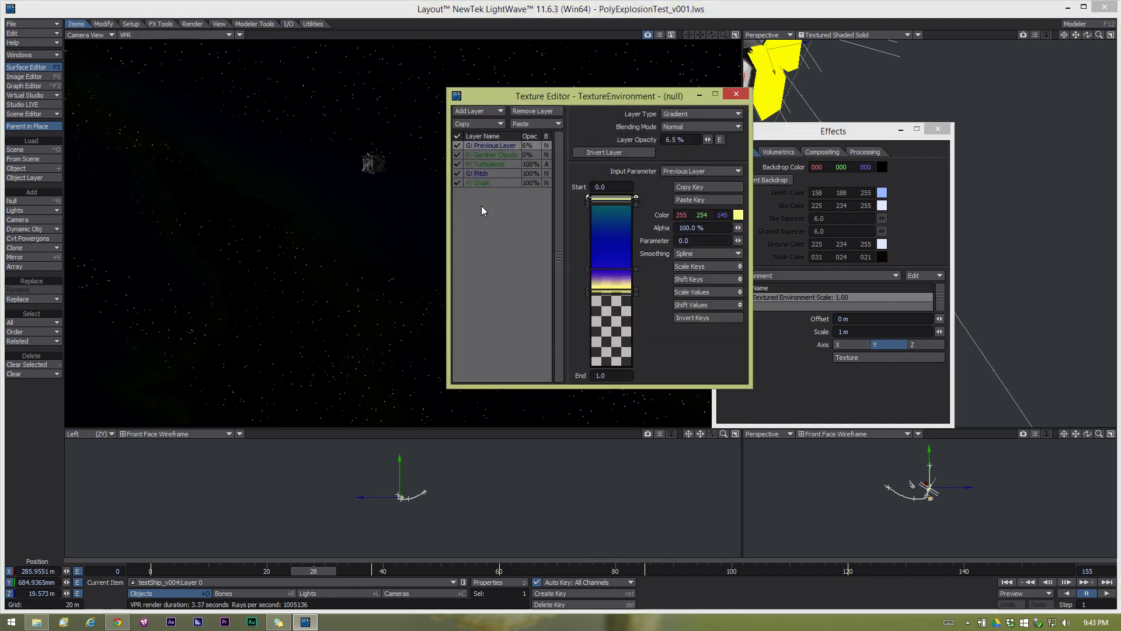
click(455, 172)
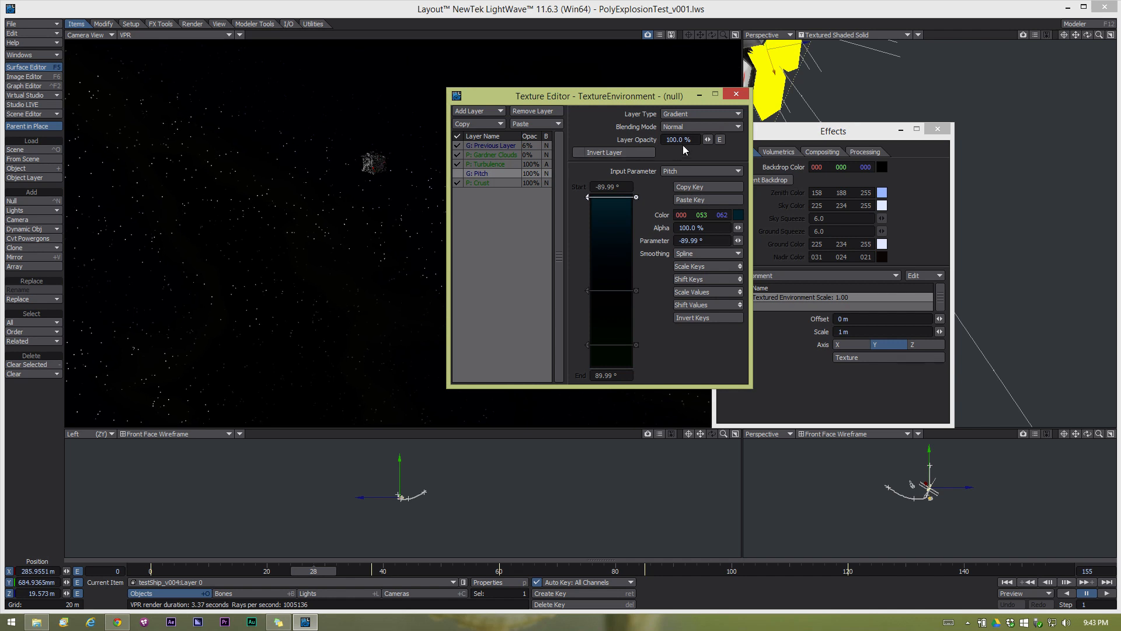
click(736, 94)
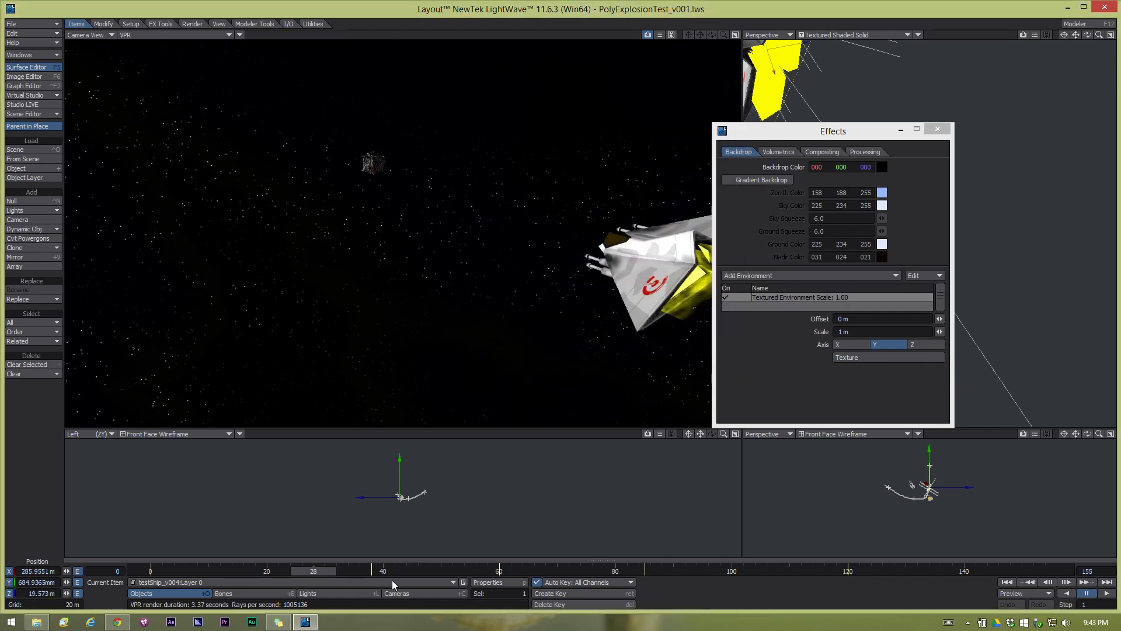
Advance the timeline to frame 35 to show the explosion in the camera view.
mouse_move(321, 569)
mouse_down()
mouse_move(348, 571)
mouse_move(313, 571)
mouse_up()
key(Right)
key(Right)
key(Right)
key(Right)
key(Right)
key(Right)
key(Right)
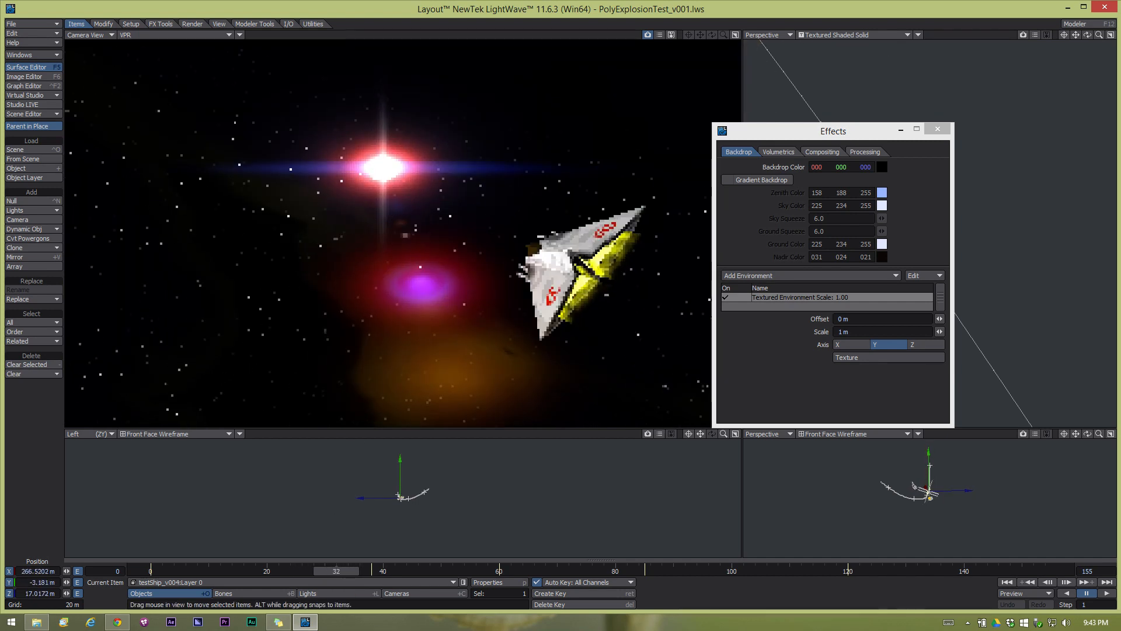
Switch to light selection and select the fireball light.
click(321, 593)
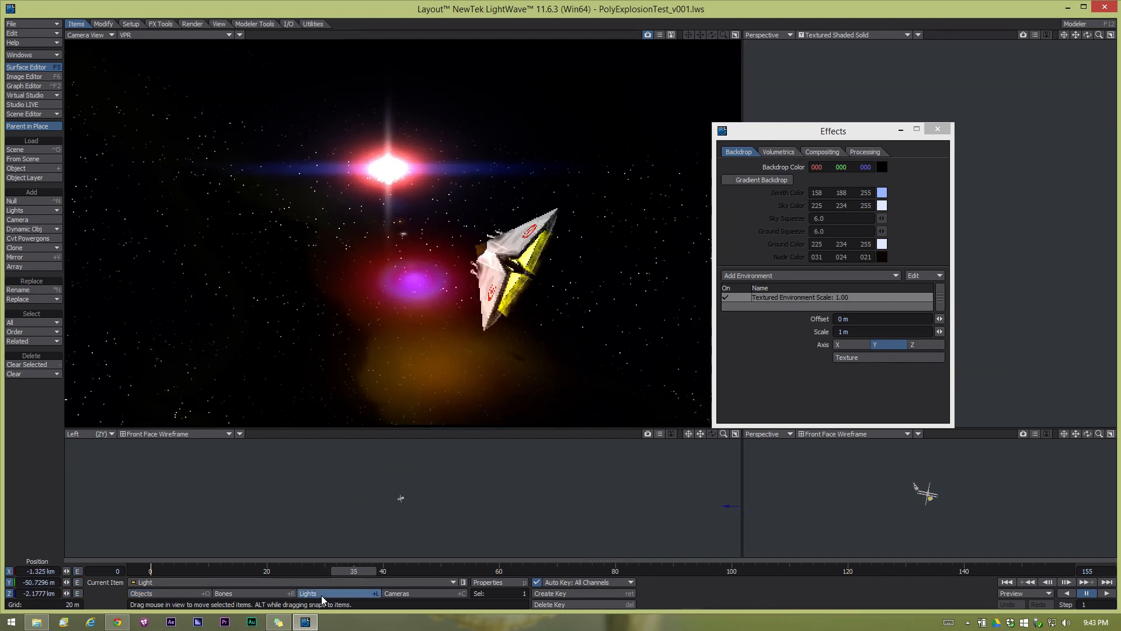
click(328, 583)
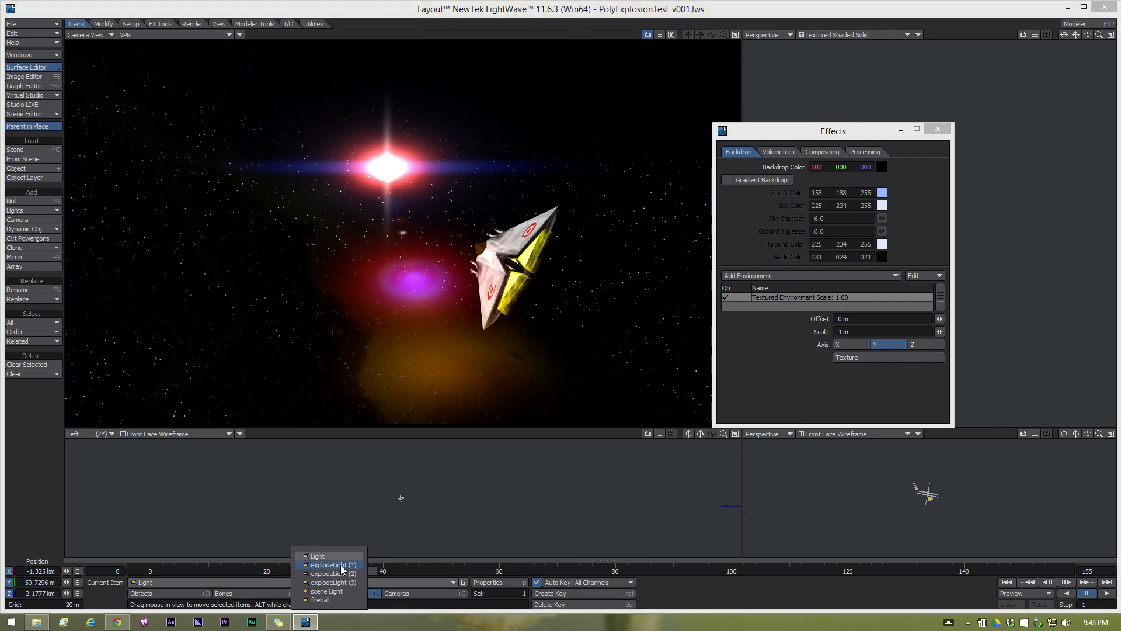
click(342, 598)
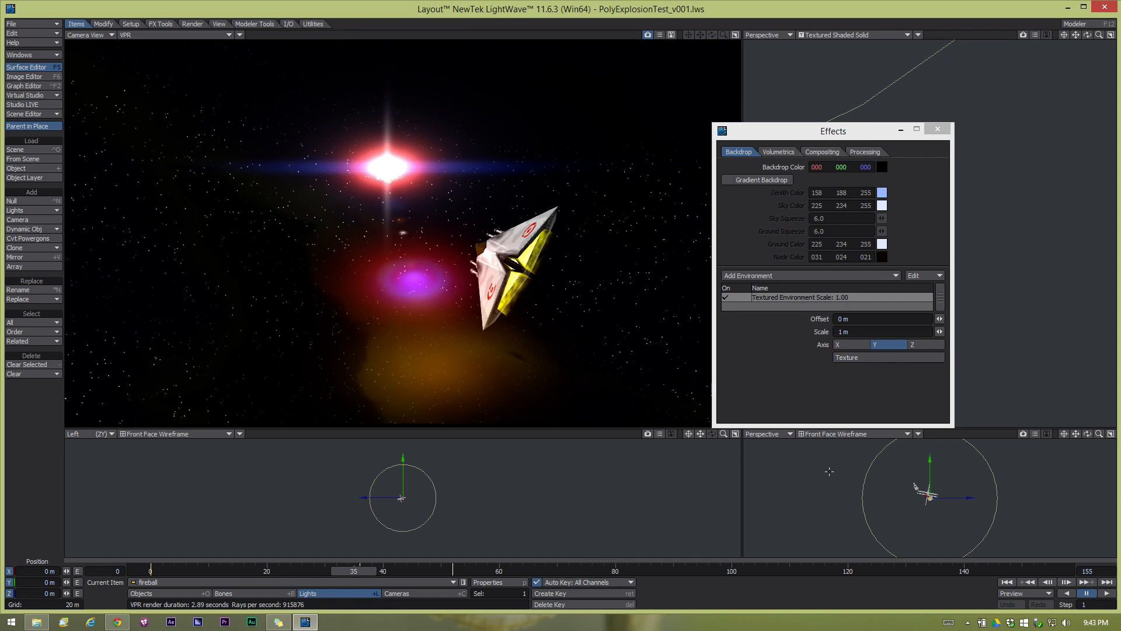
Centre the perspective view on the fireball light, orbit around it and move the Effects window clear of the explosion.
drag(865, 135, 537, 187)
key(shift+o)
click(1064, 35)
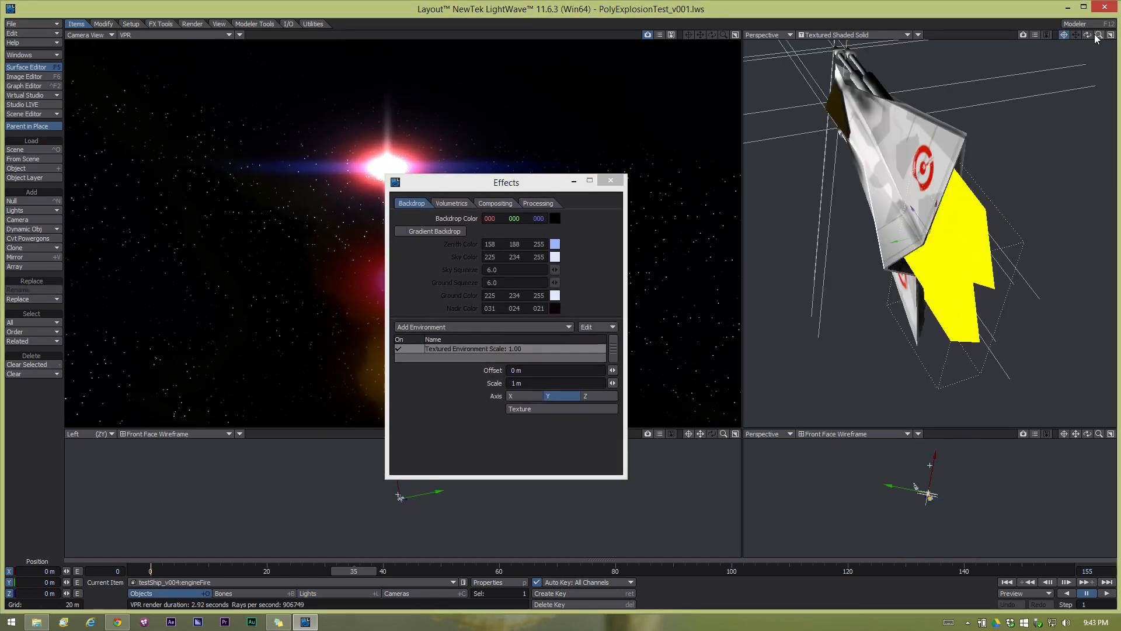
drag(1087, 35, 1066, 87)
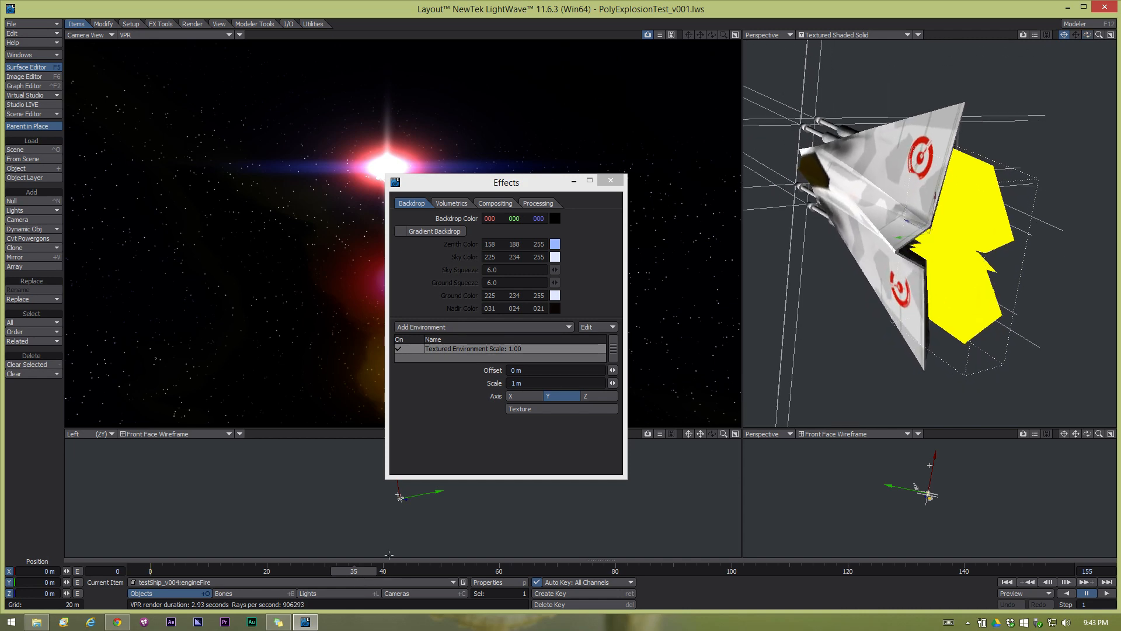
click(327, 593)
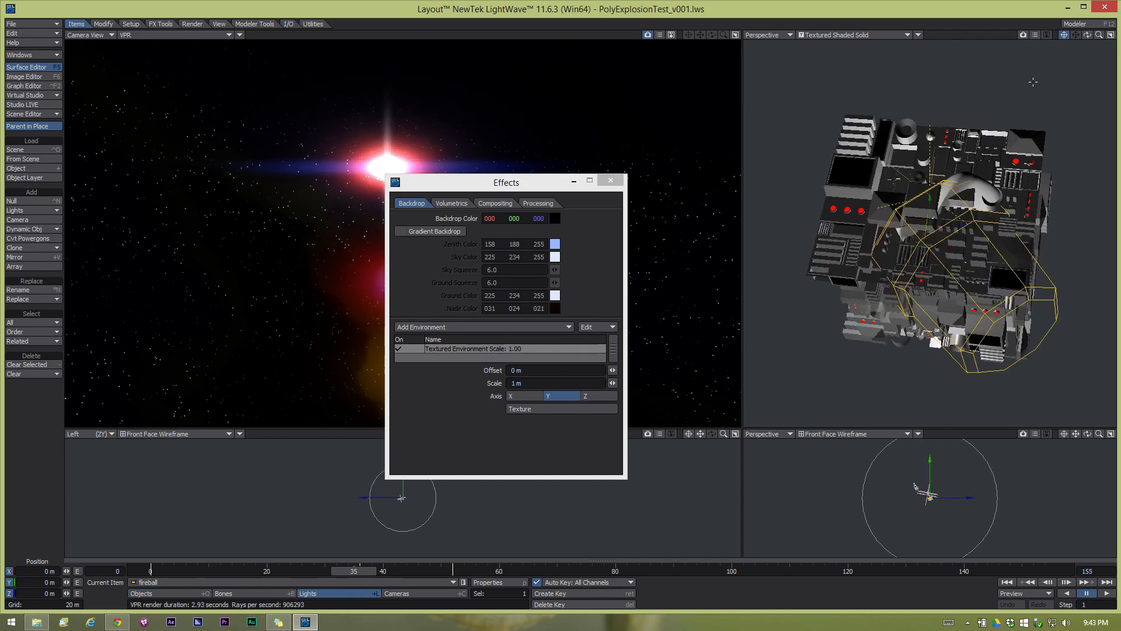
drag(1087, 35, 1102, 20)
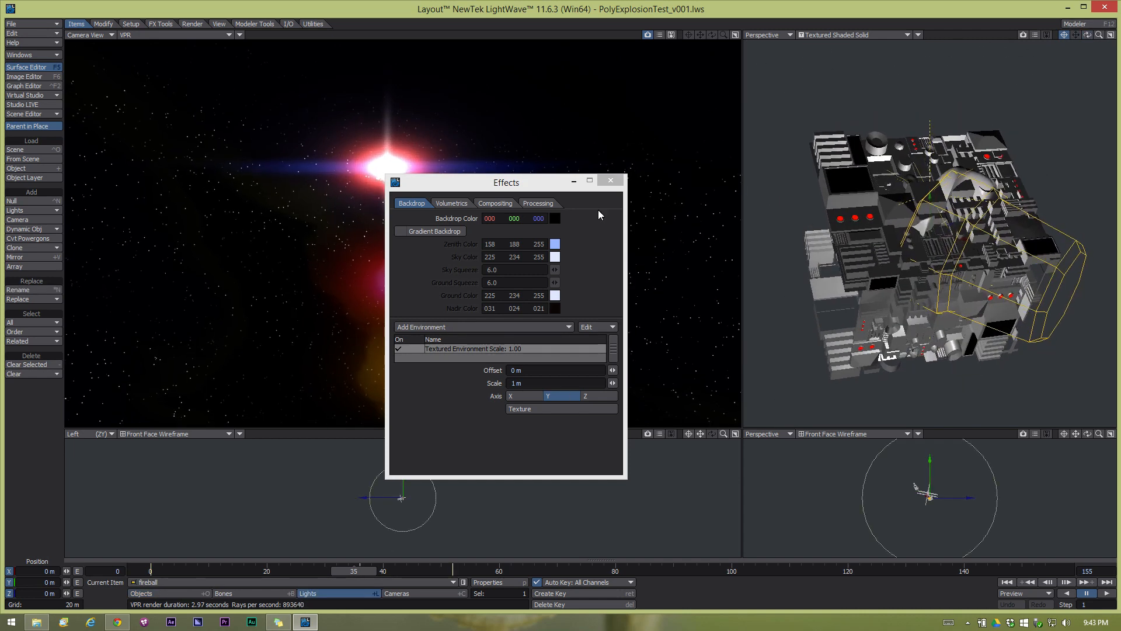
drag(524, 187, 676, 79)
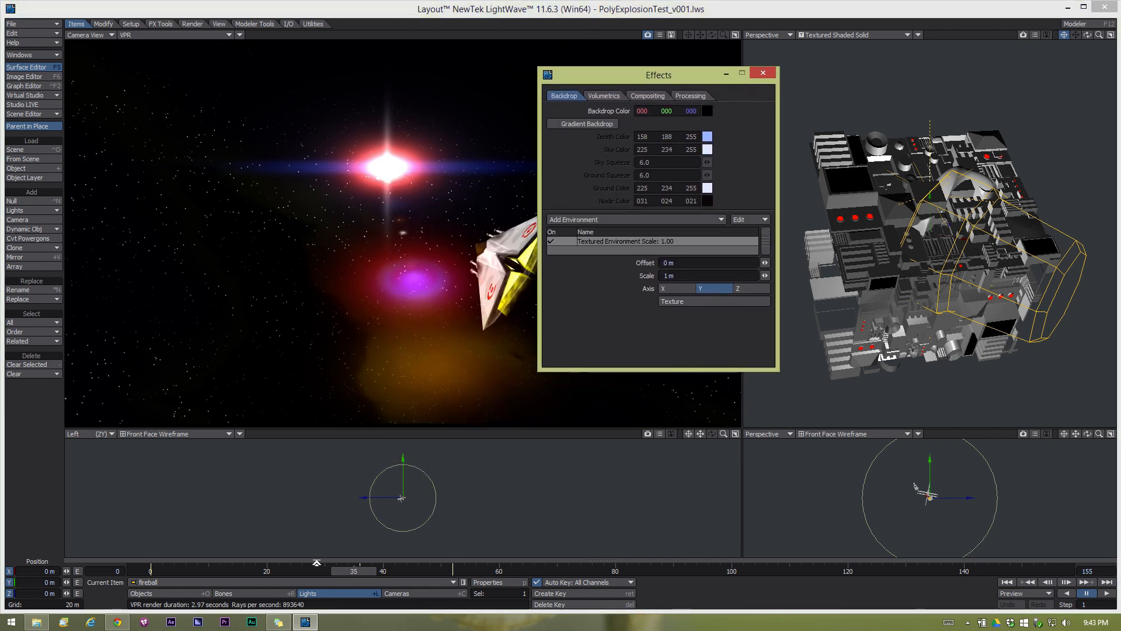
Go through the explosion lights by selecting explodeLight (1), explodeLight (2) and explodeLight (3) in turn.
click(285, 582)
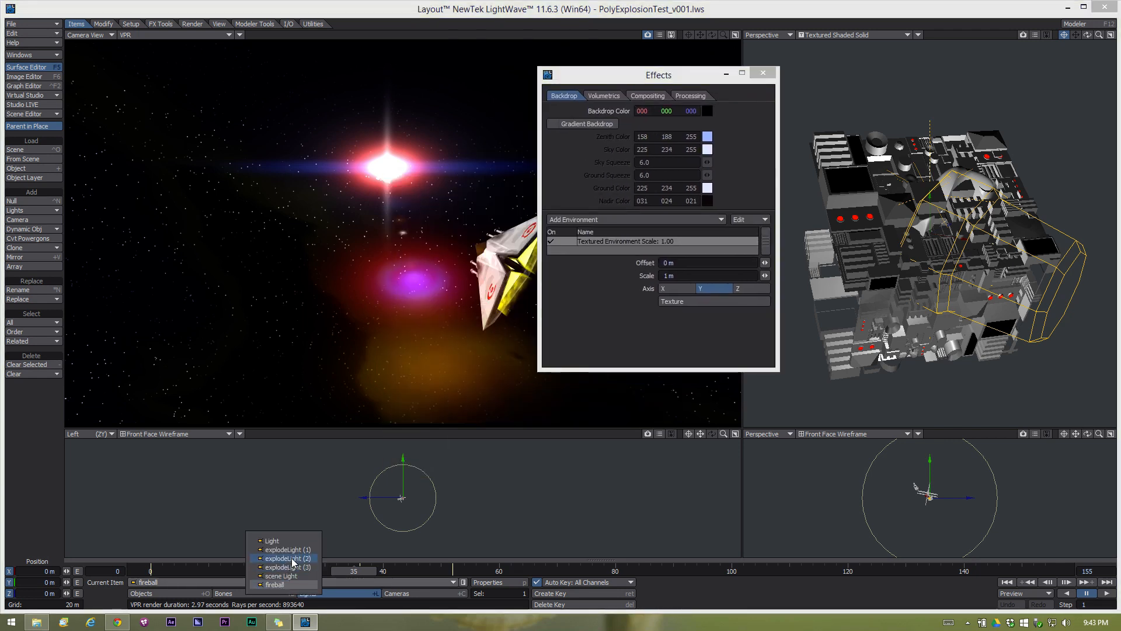
click(289, 549)
click(310, 583)
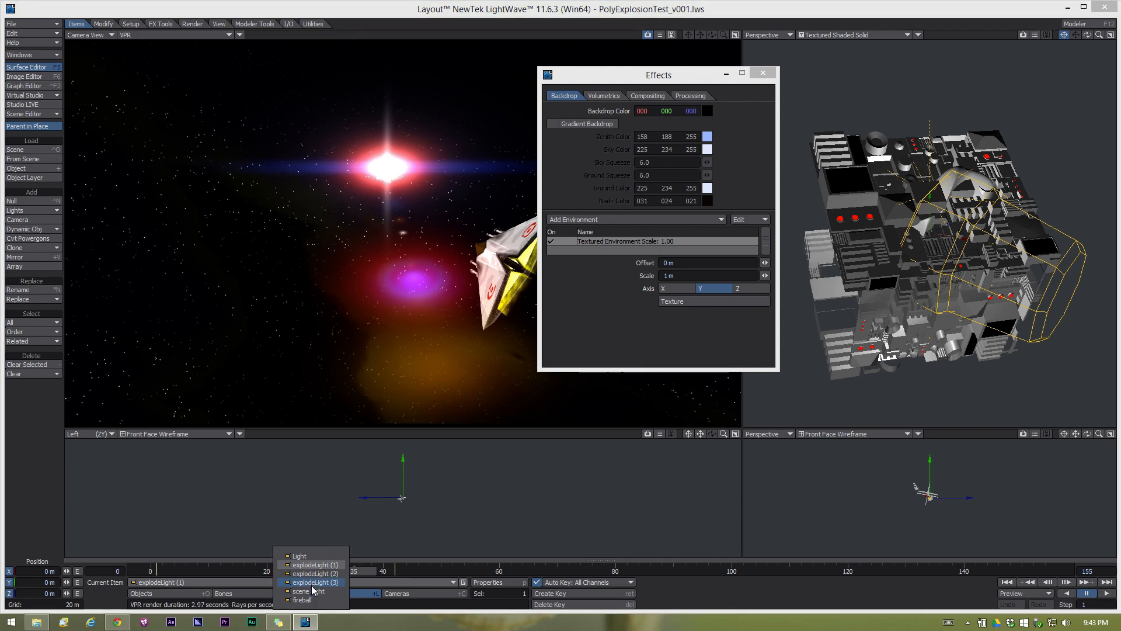
click(314, 588)
click(314, 583)
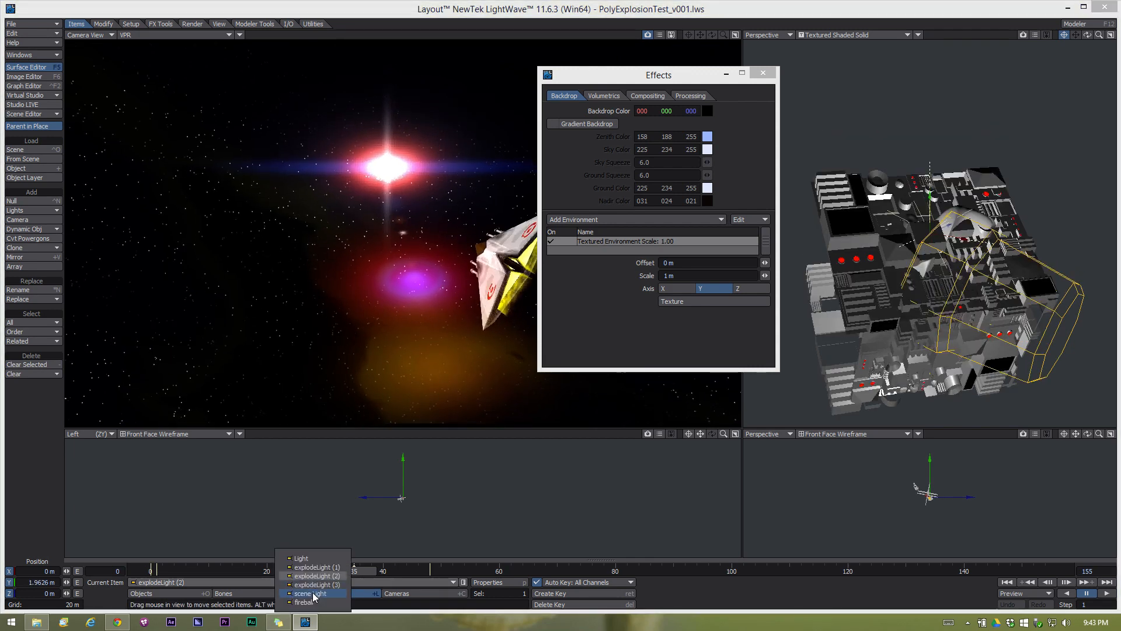
click(311, 584)
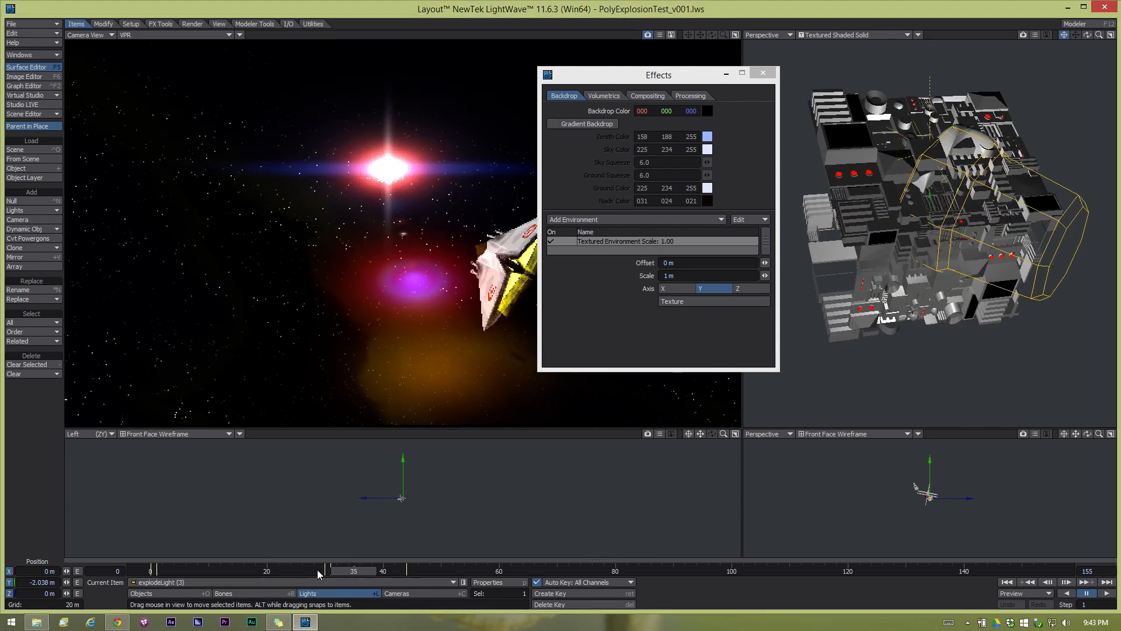
Move the timeline to frame 32 and replace the Effects window with the light properties of explodeLight (3).
mouse_move(352, 569)
mouse_down()
mouse_move(313, 570)
mouse_move(336, 570)
mouse_up()
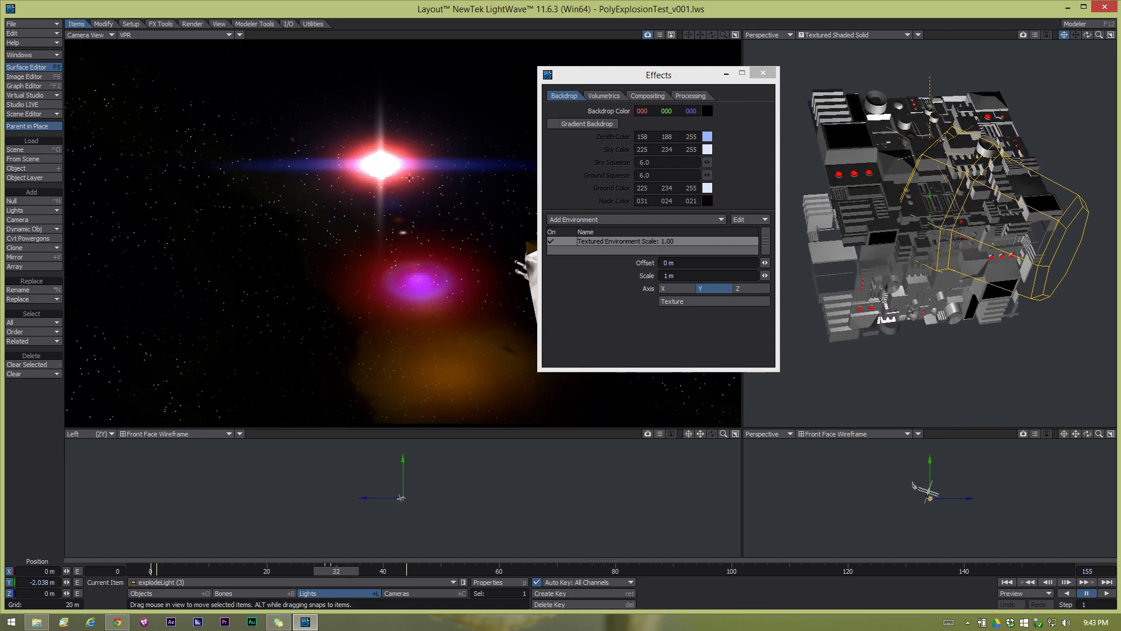
click(762, 72)
key(p)
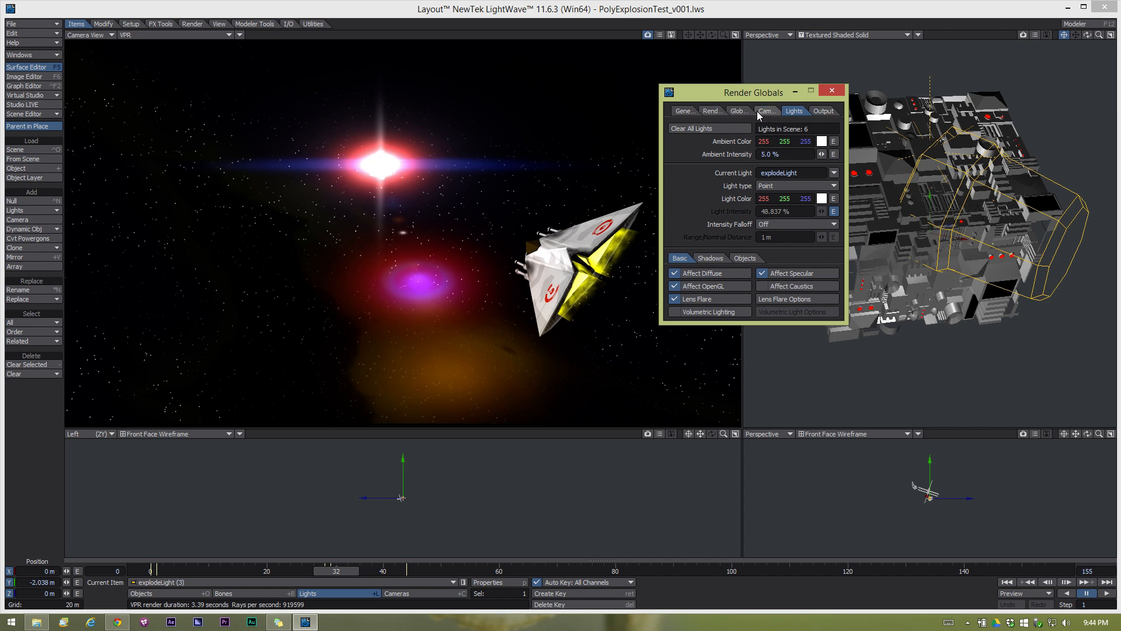
click(684, 111)
click(712, 112)
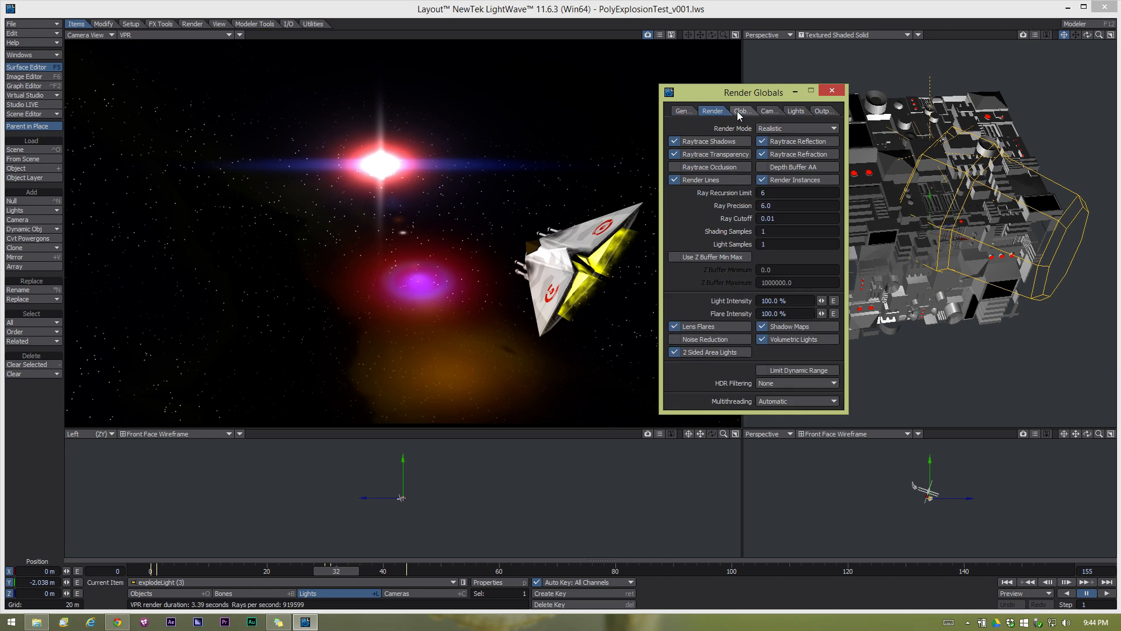
click(795, 110)
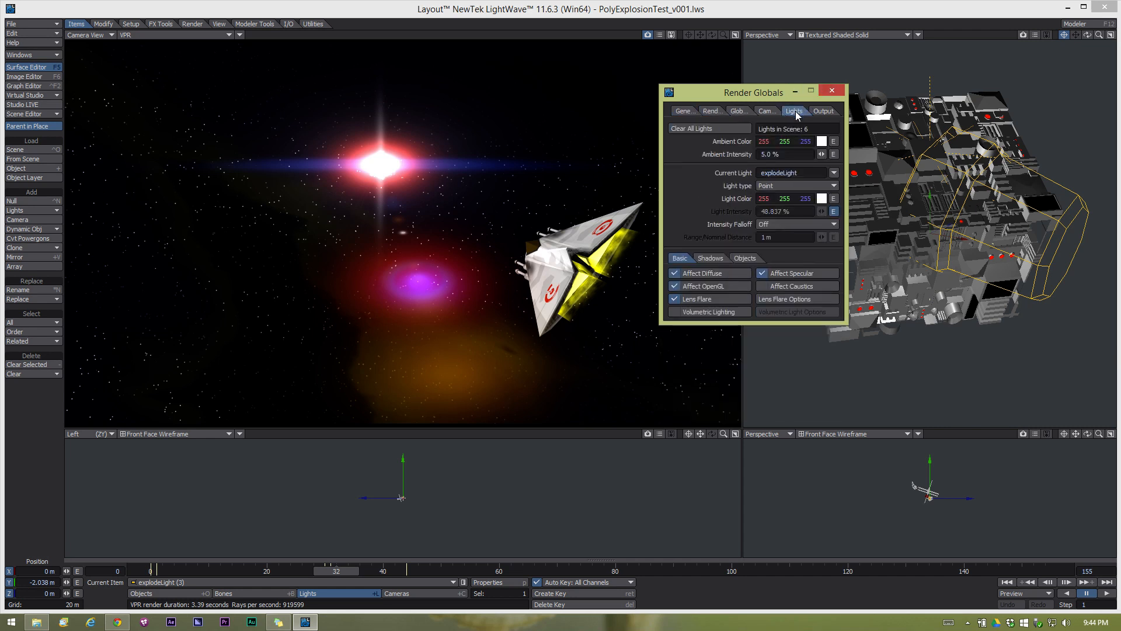
Turn off the lens flare on explodeLight (3), explodeLight (2) and explodeLight (1), one after another.
click(710, 300)
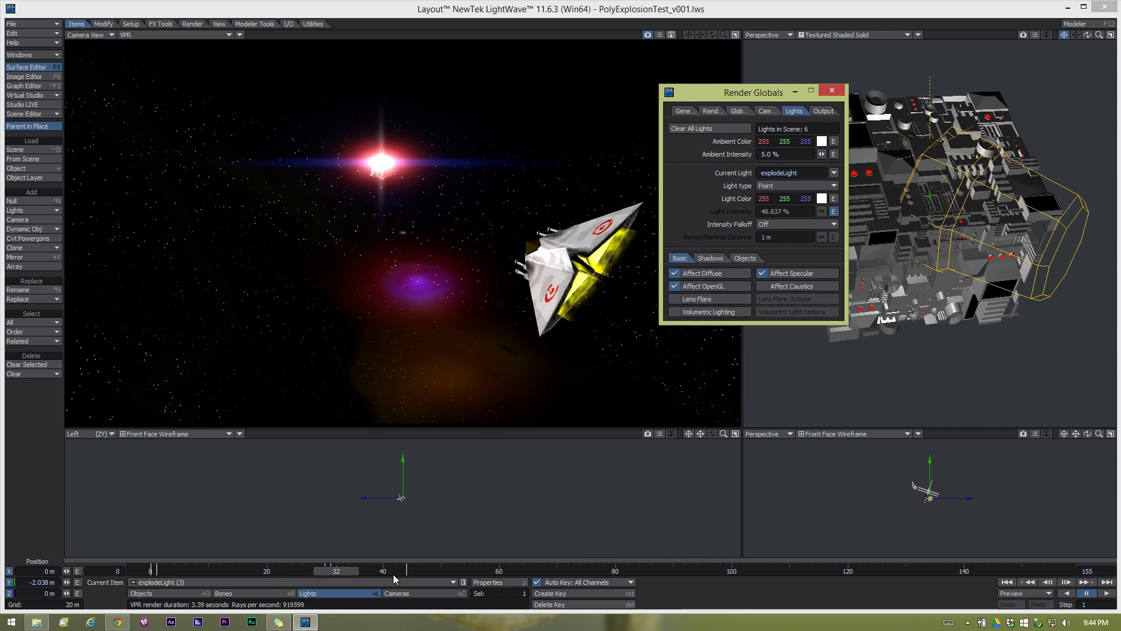
click(454, 582)
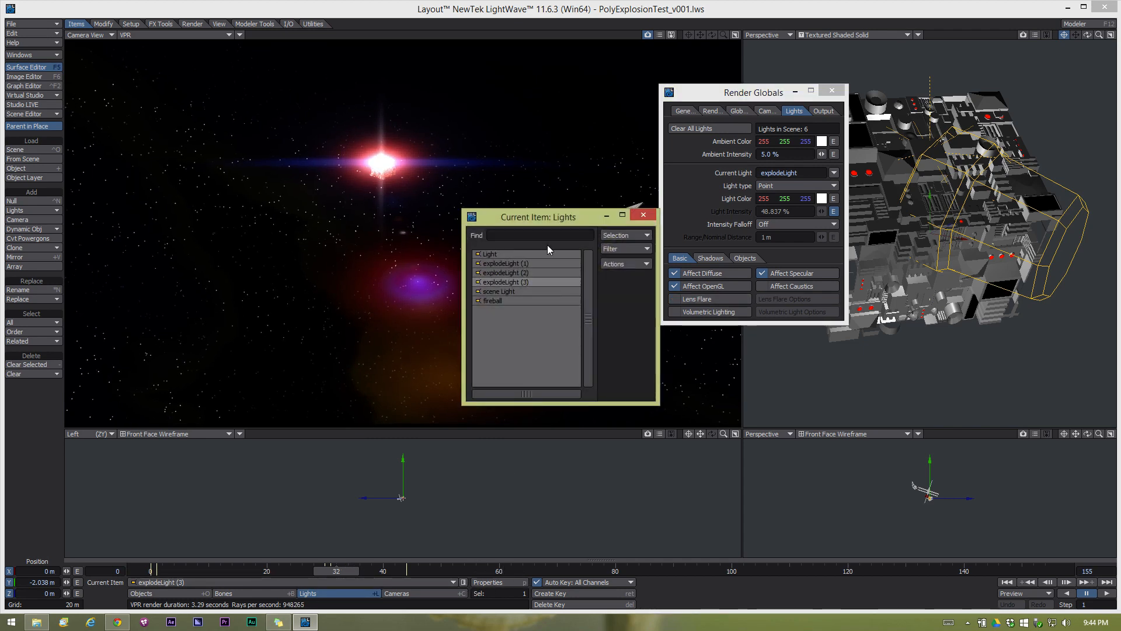
click(515, 274)
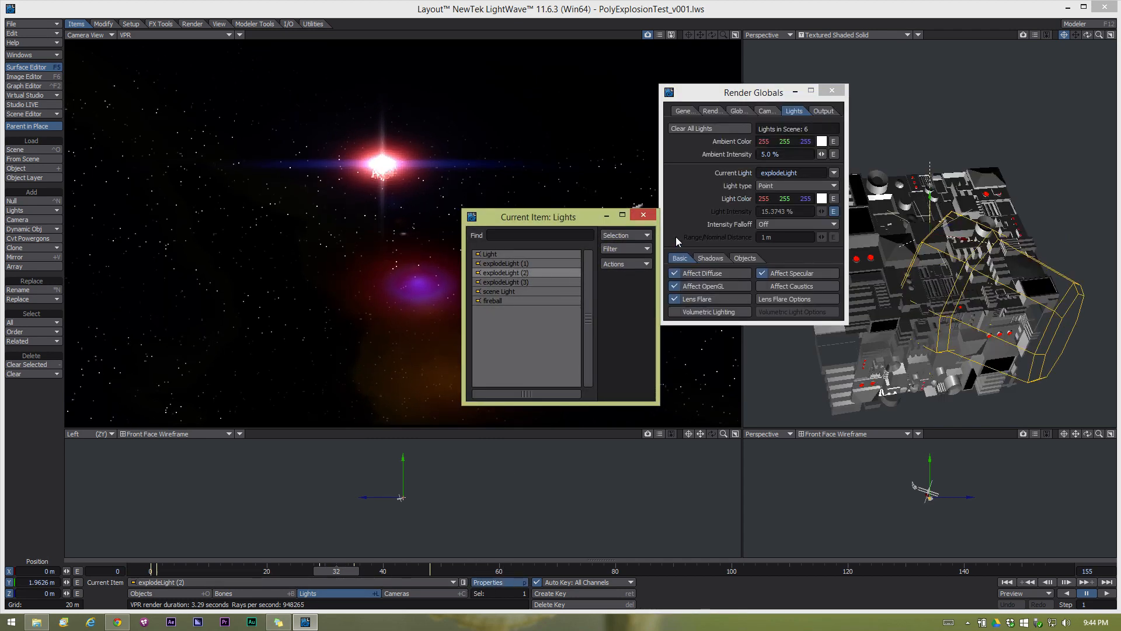
click(706, 300)
click(706, 300)
click(513, 264)
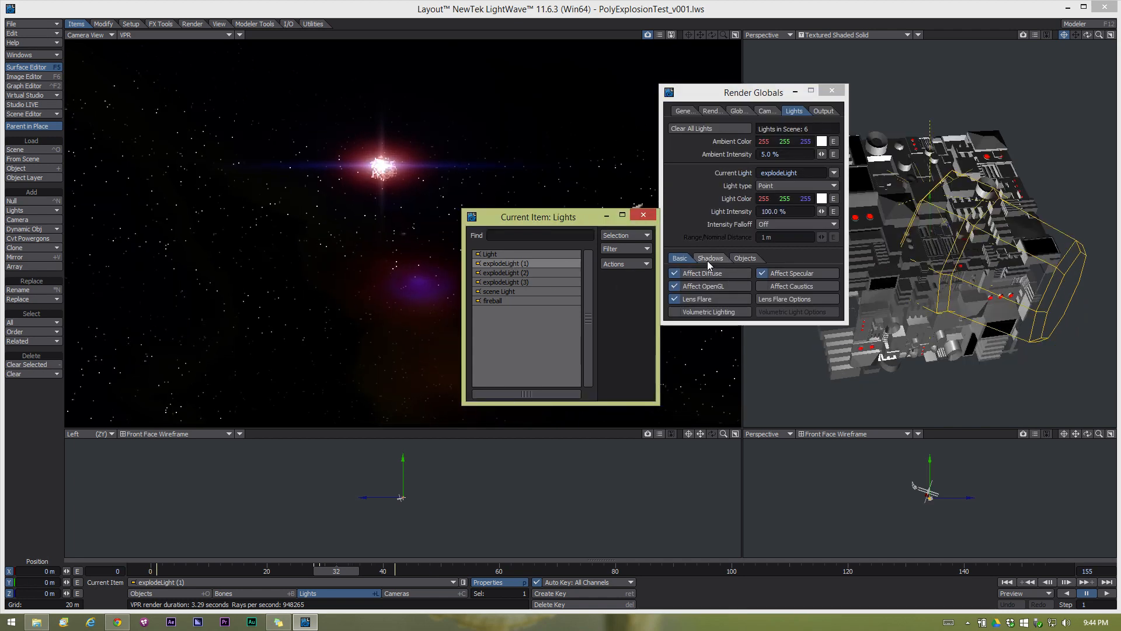
click(699, 300)
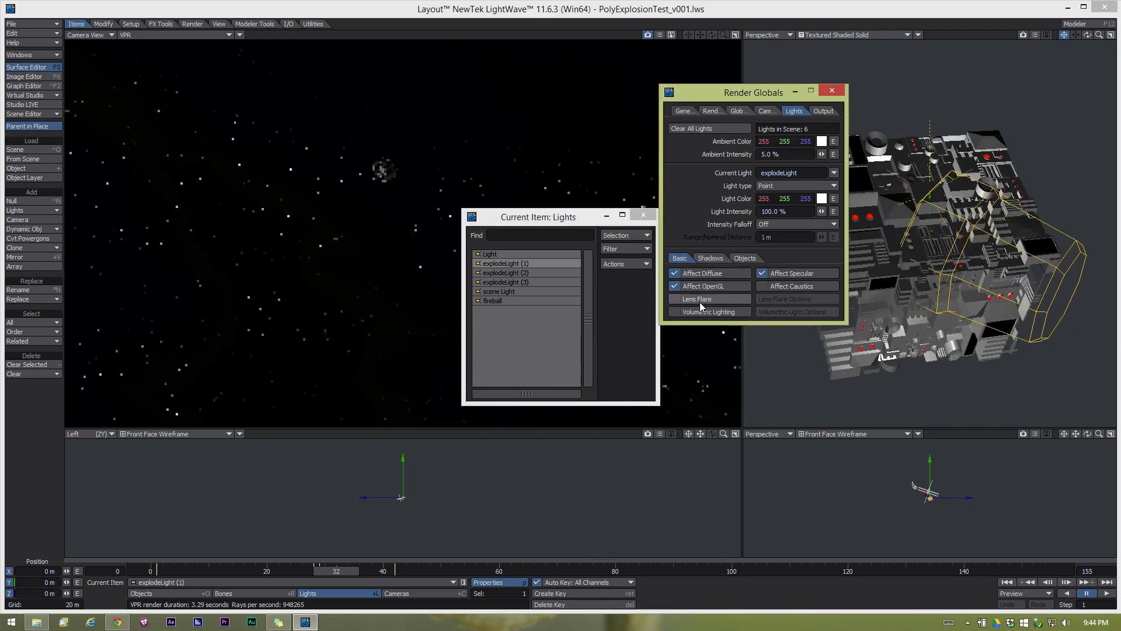
Turn the lens flares of all three explosion lights back on and place the timeline at frame 35.
drag(338, 575, 151, 575)
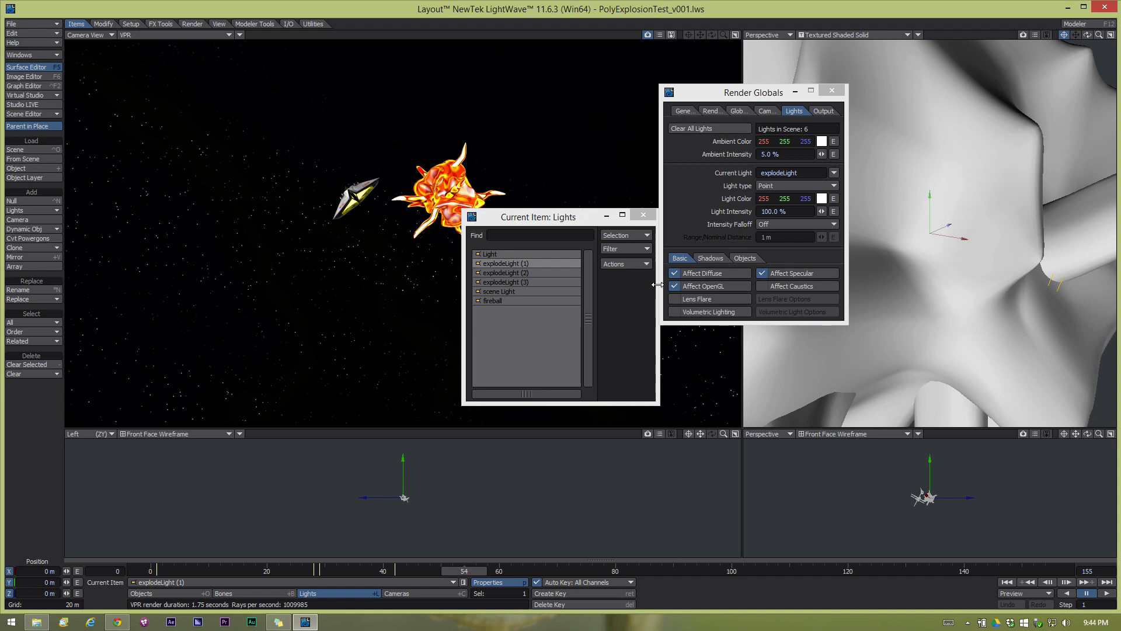
click(687, 299)
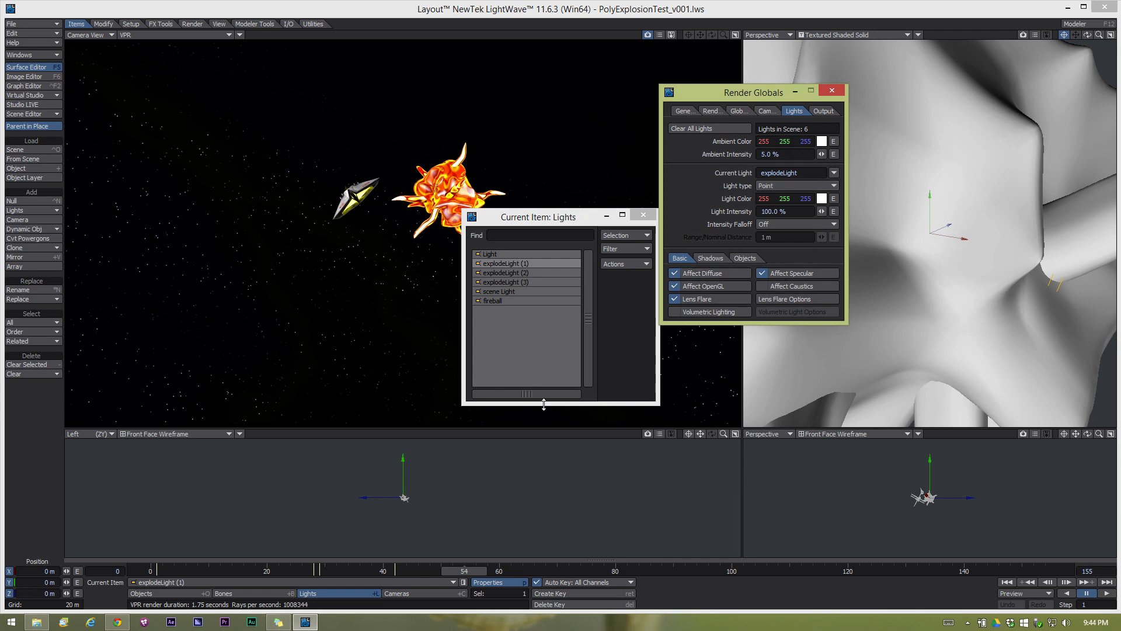
shift+click(525, 283)
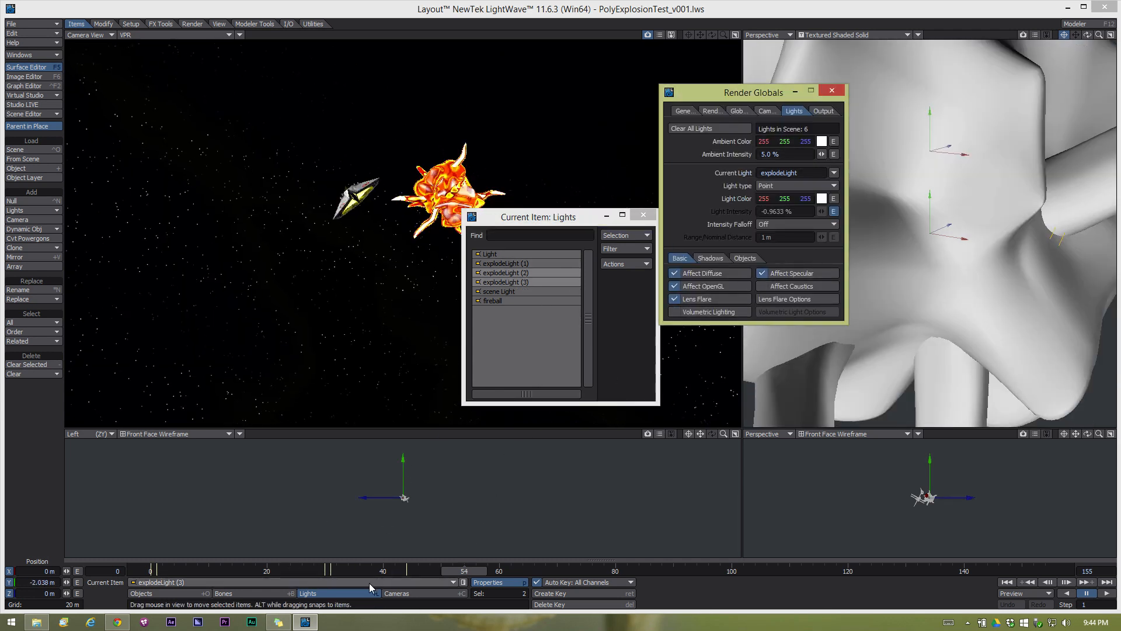
drag(458, 570, 349, 571)
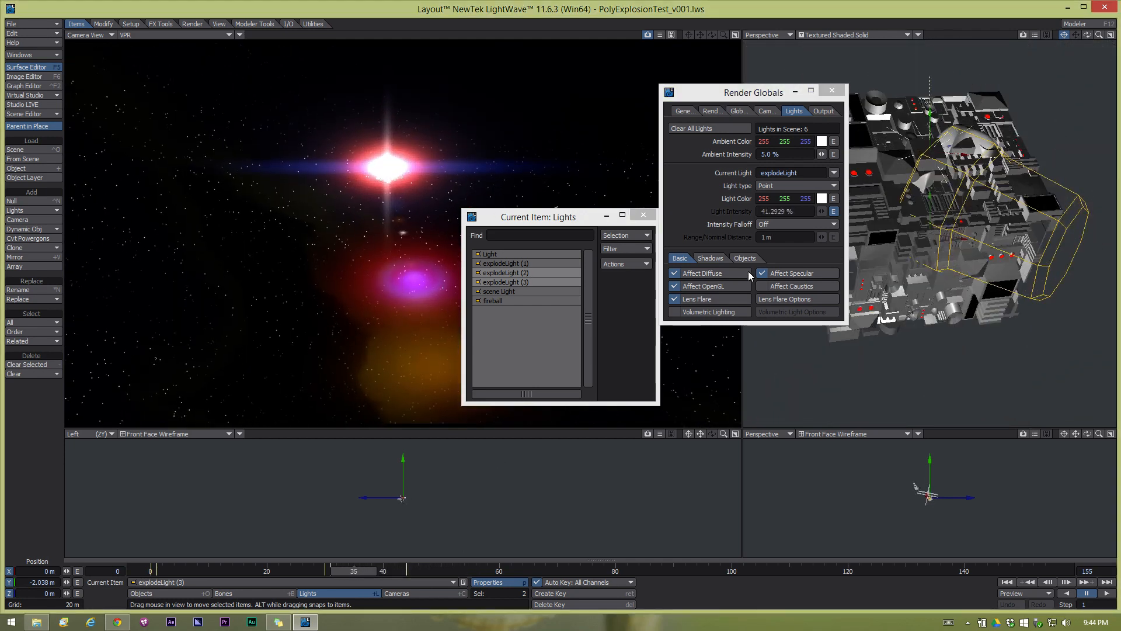
click(675, 300)
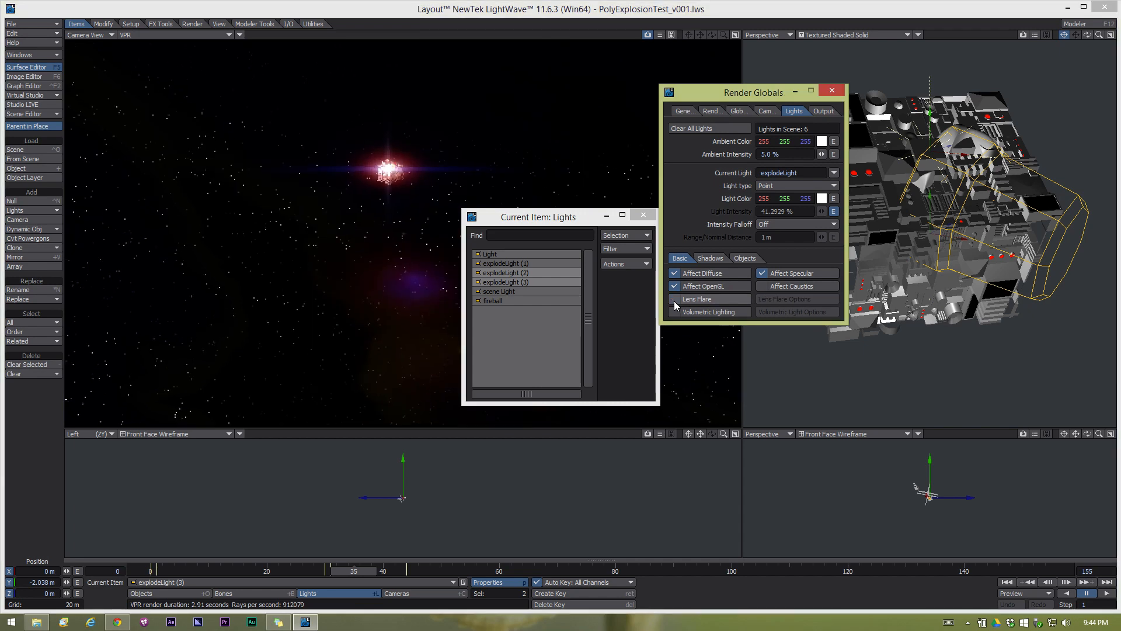
click(674, 303)
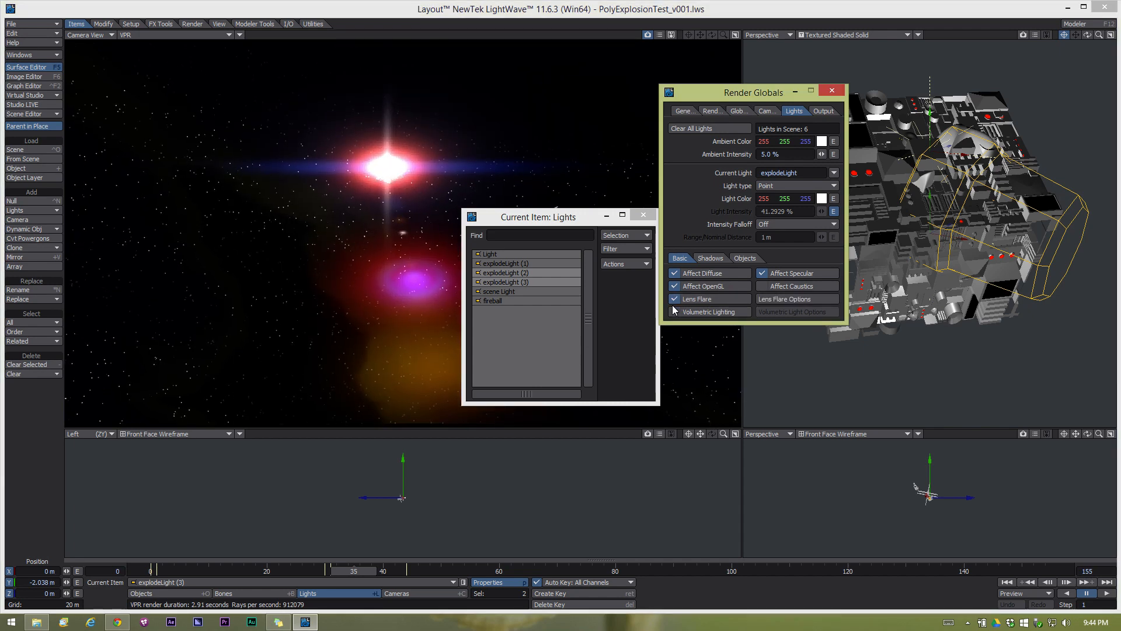
Review the Lens Flare Options of explodeLight (2), including its Star Filter, and close the light list.
click(517, 273)
click(793, 298)
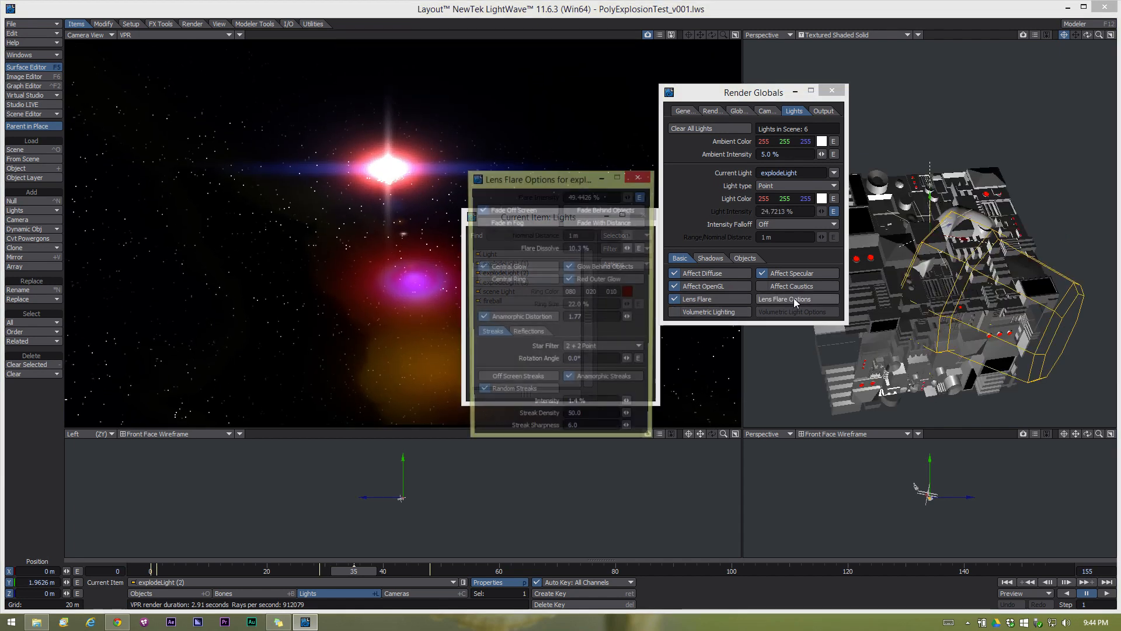
drag(558, 181, 691, 88)
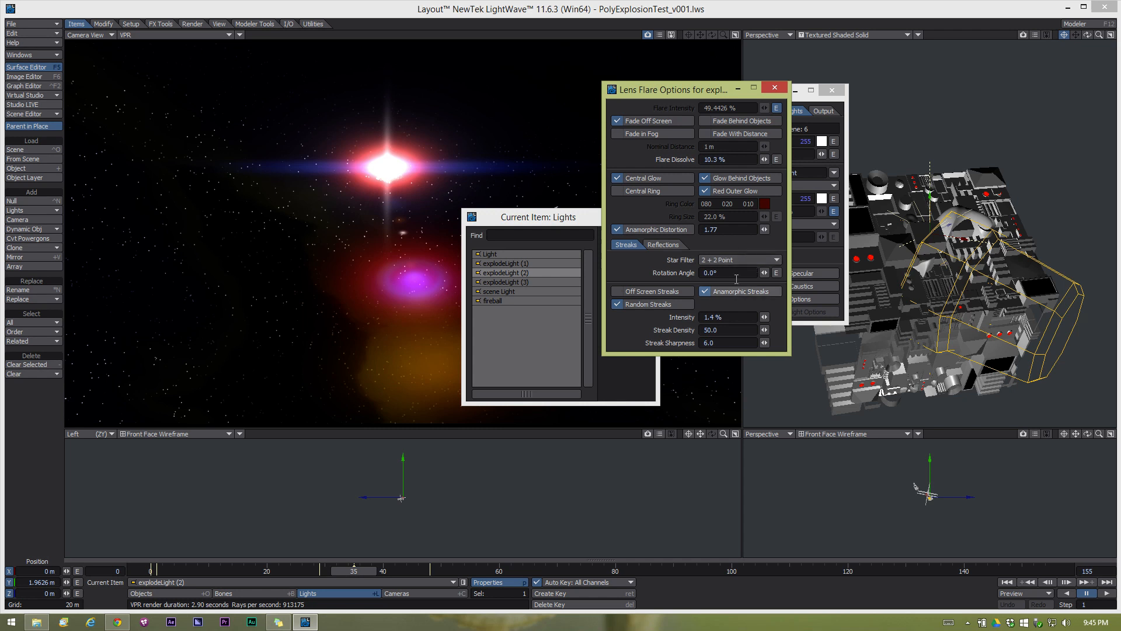
click(724, 259)
click(721, 259)
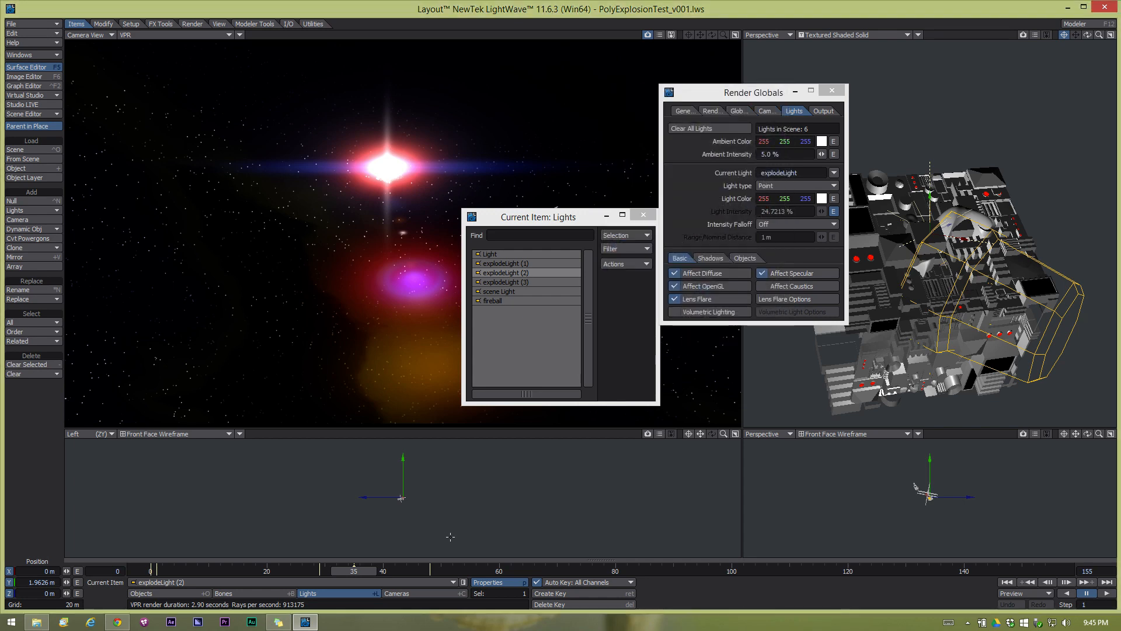
click(643, 215)
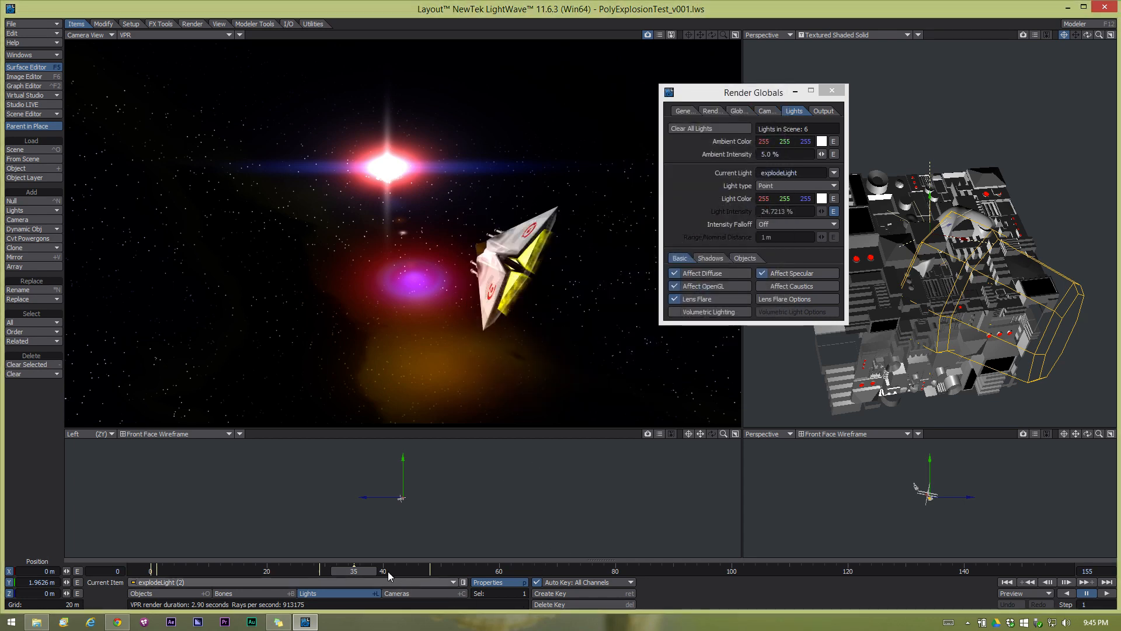
Close Render Globals and advance the timeline through frame 40 to frame 50, showing the whole explosion in the perspective view.
drag(358, 569, 383, 571)
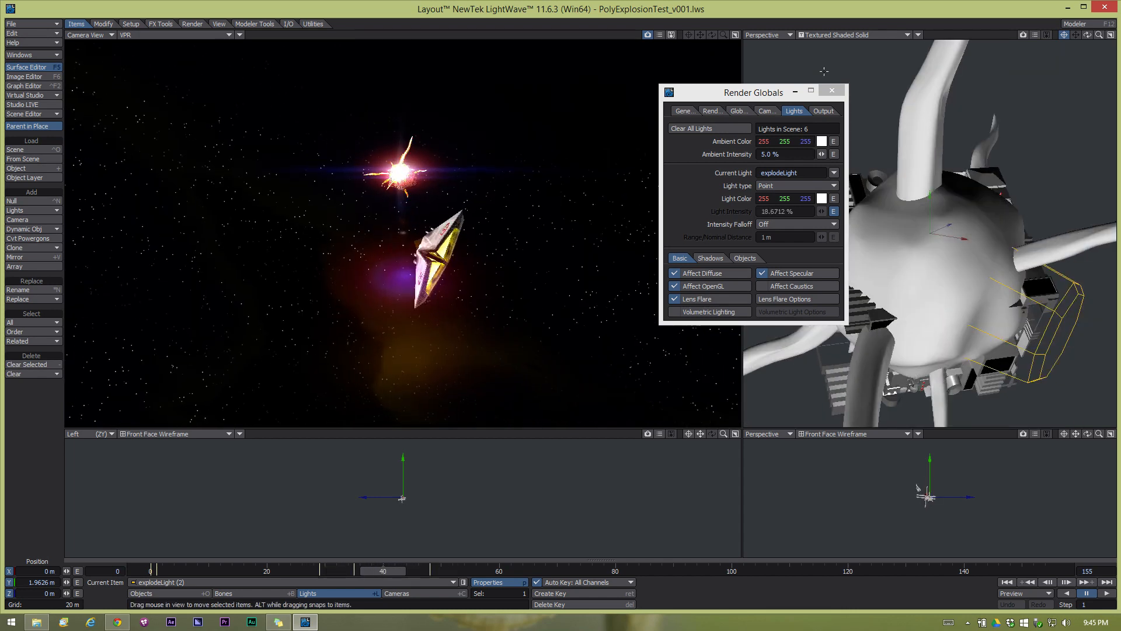
click(833, 91)
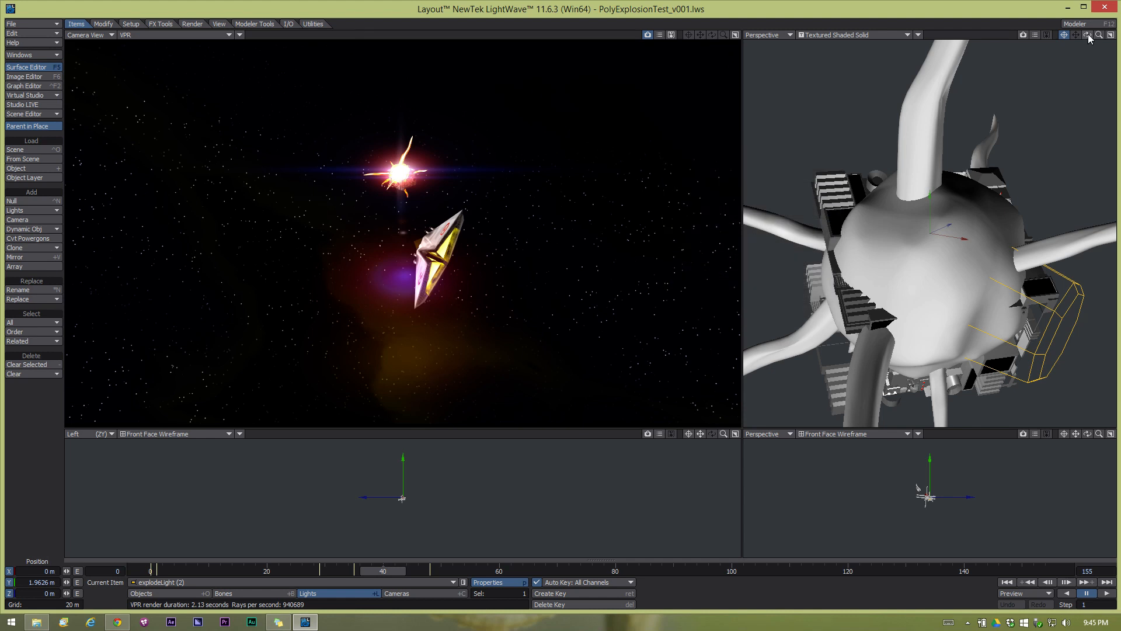
drag(1088, 35, 788, 29)
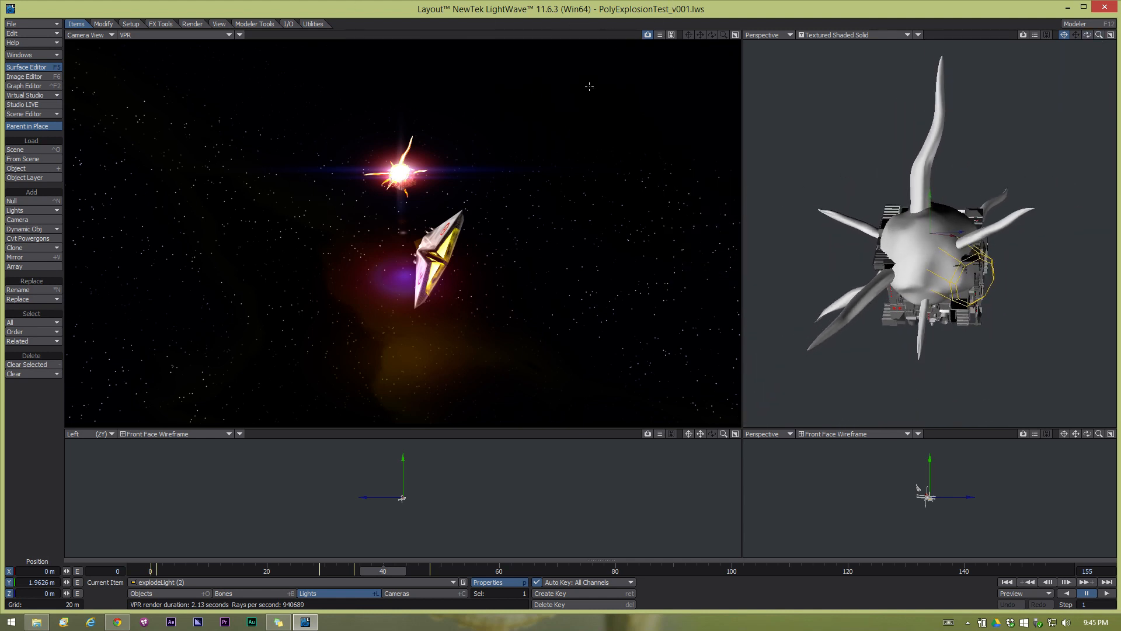
drag(382, 572, 441, 571)
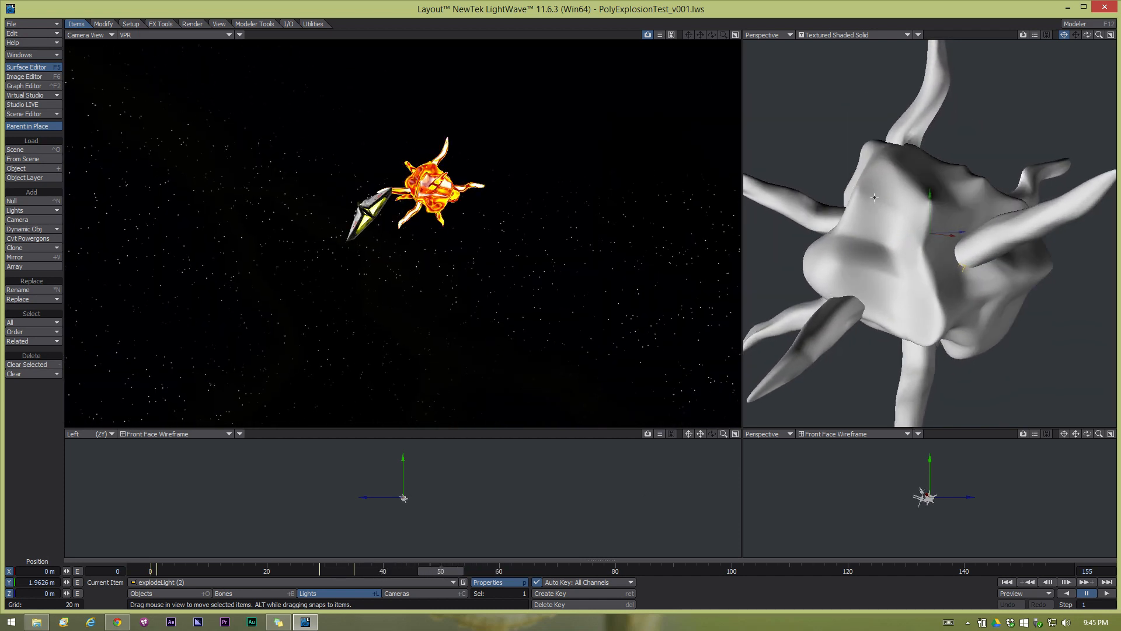
drag(951, 271, 954, 272)
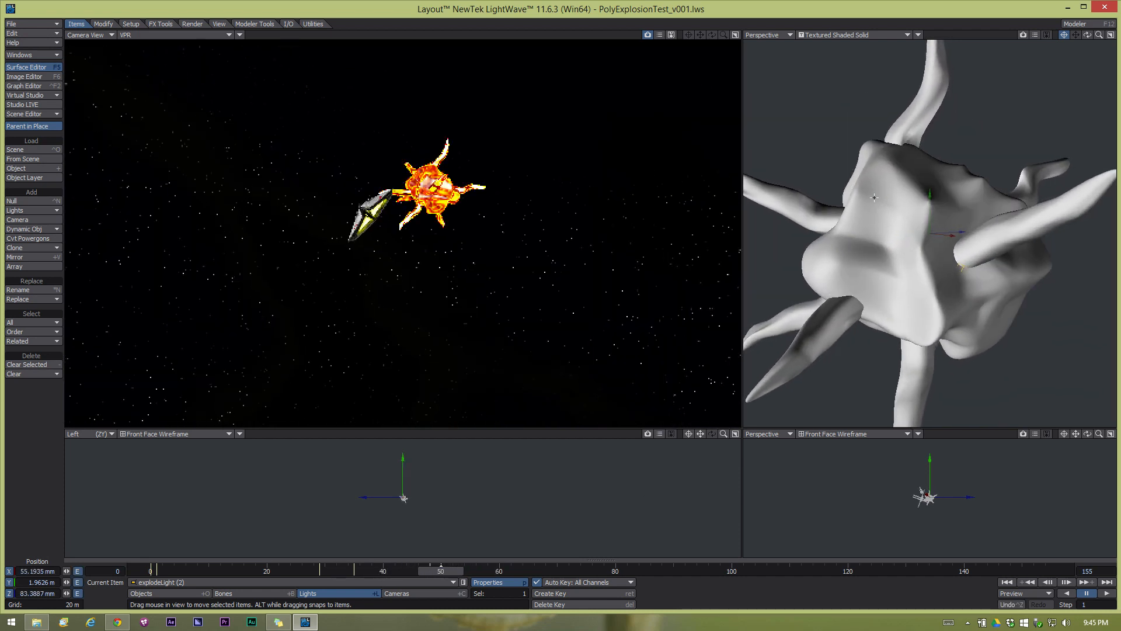
Switch to object selection and select PolyExplosionTest:Layer1.
click(265, 581)
click(185, 591)
click(194, 580)
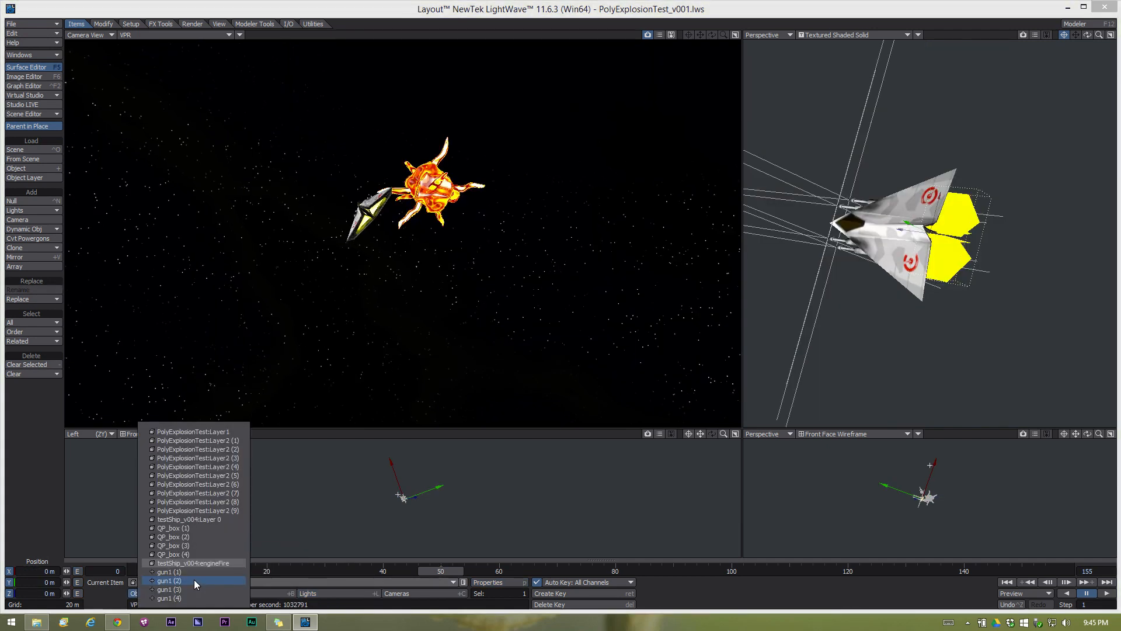
click(184, 435)
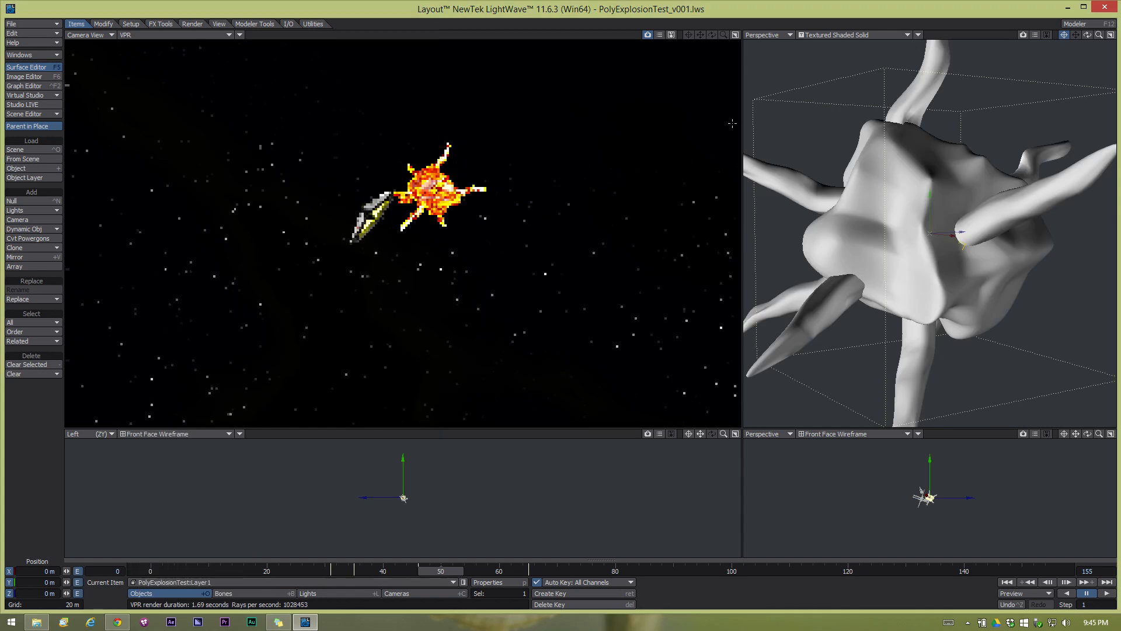
Switch to Modeler, show only the first layer of PolyExplosionTest and view the ball at an angle.
click(1097, 27)
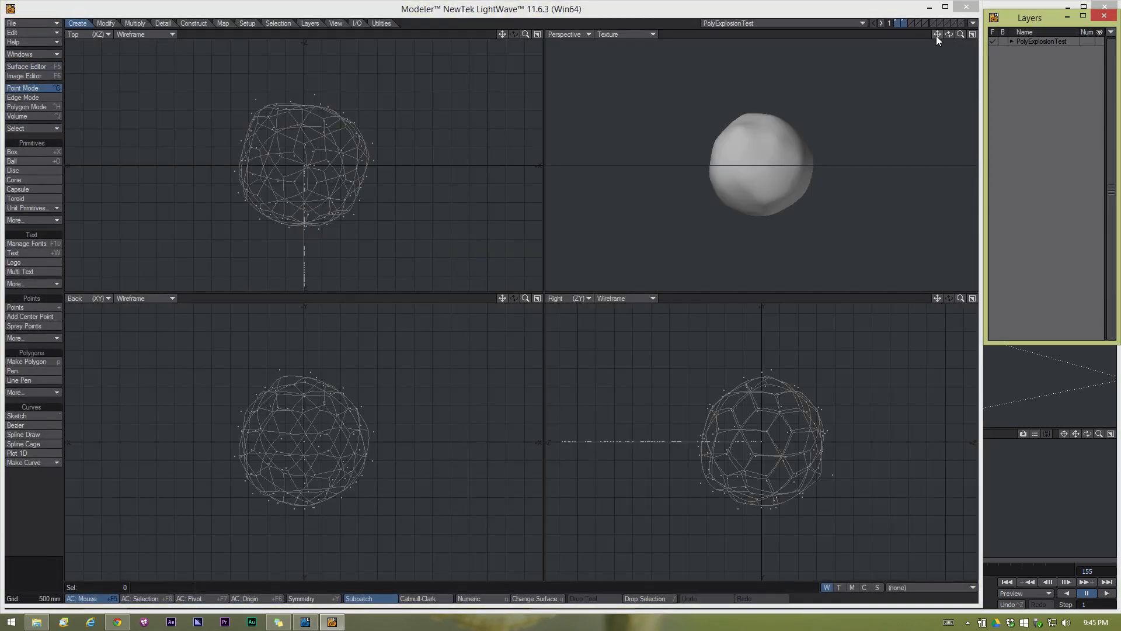
click(896, 20)
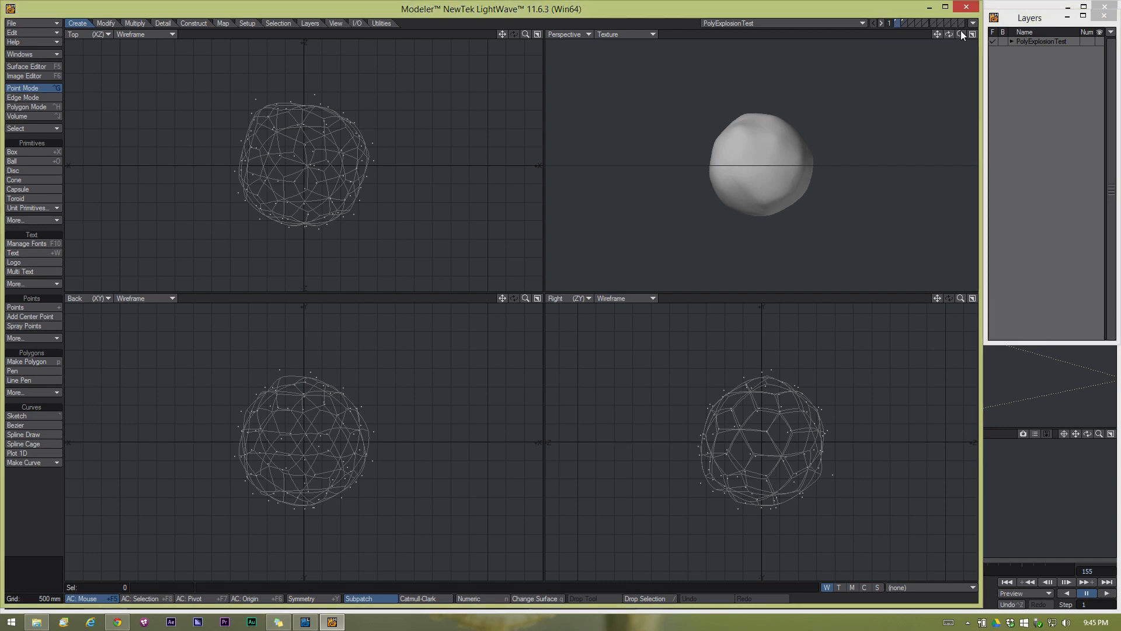
drag(948, 34, 843, 575)
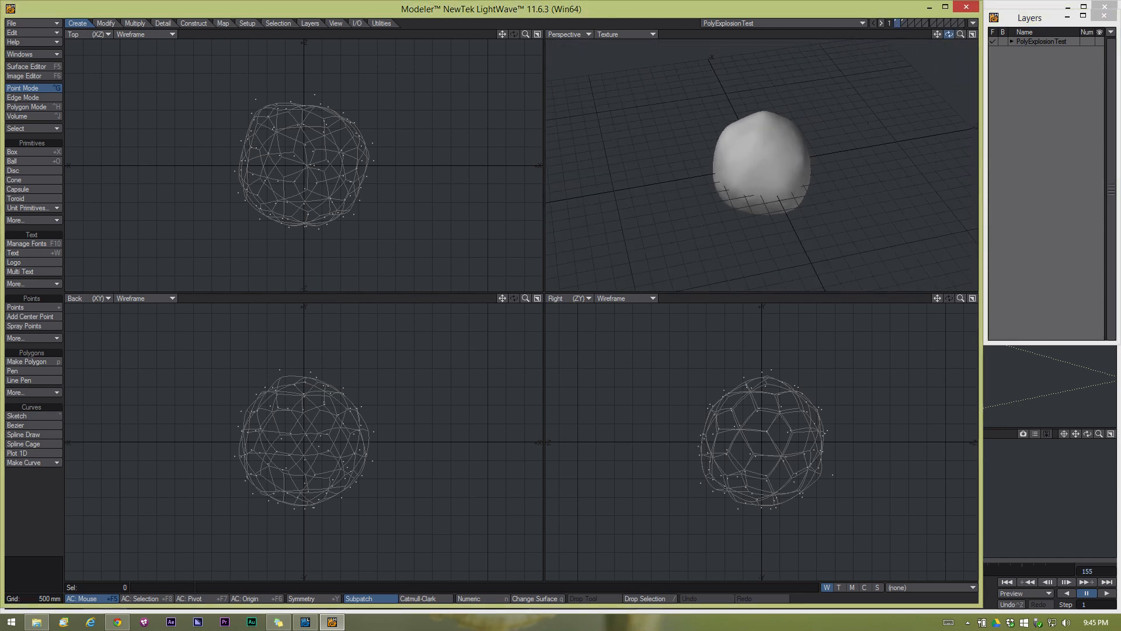
Make BkgMorph the active morph map for the explosion ball.
click(851, 587)
click(905, 587)
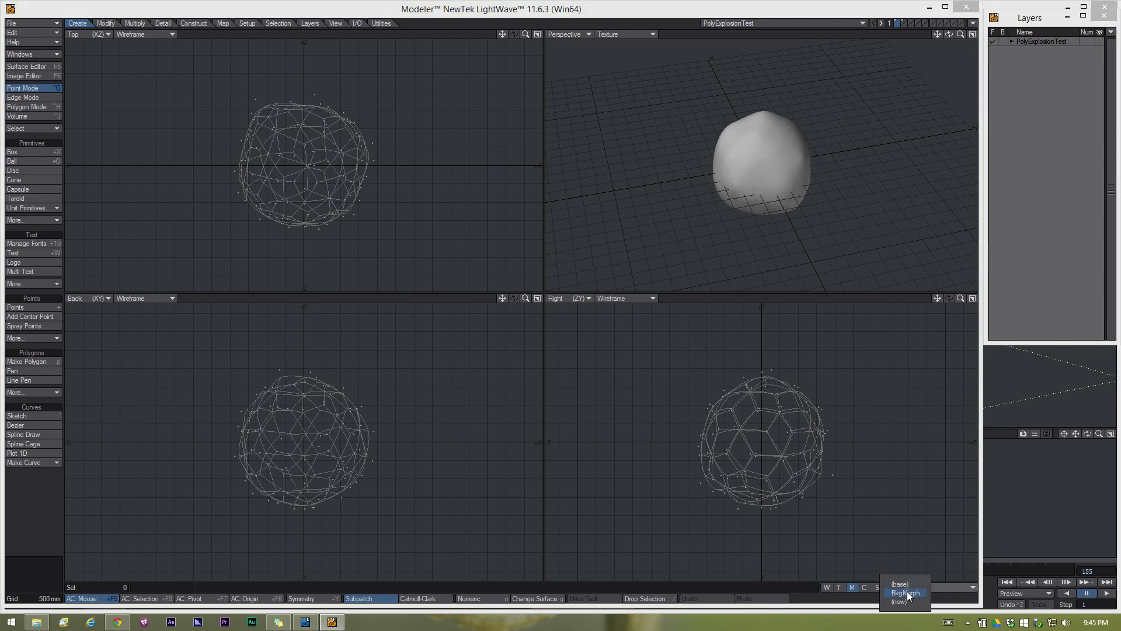
click(906, 591)
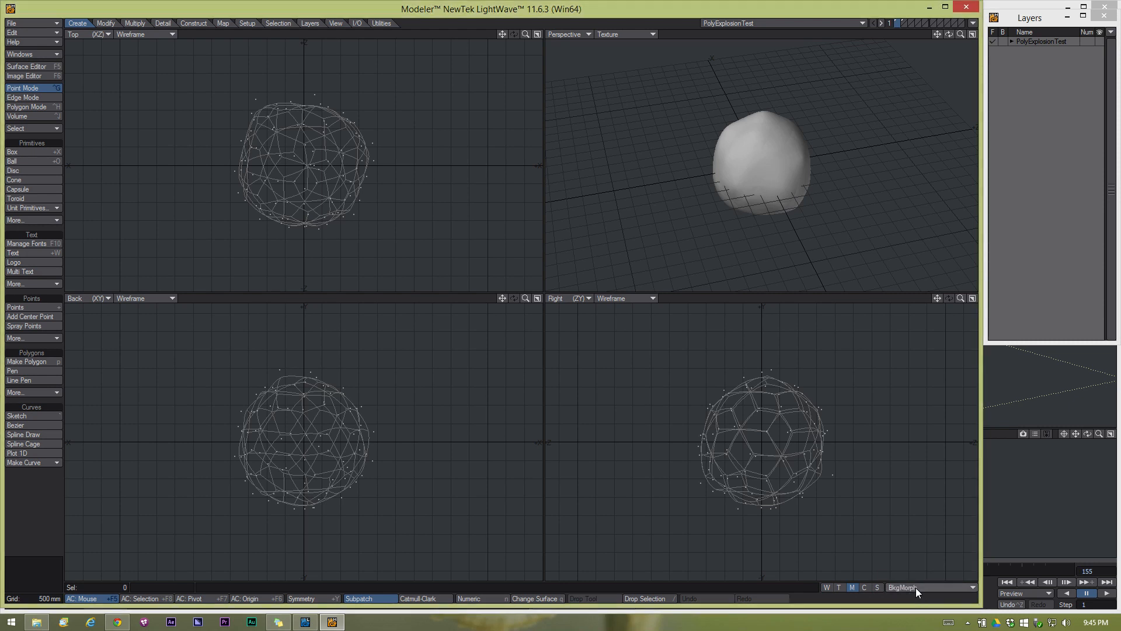
Switch the explosion ball back to the base morph and show only the second layer of PolyExplosionTest.
click(915, 587)
click(912, 580)
click(903, 21)
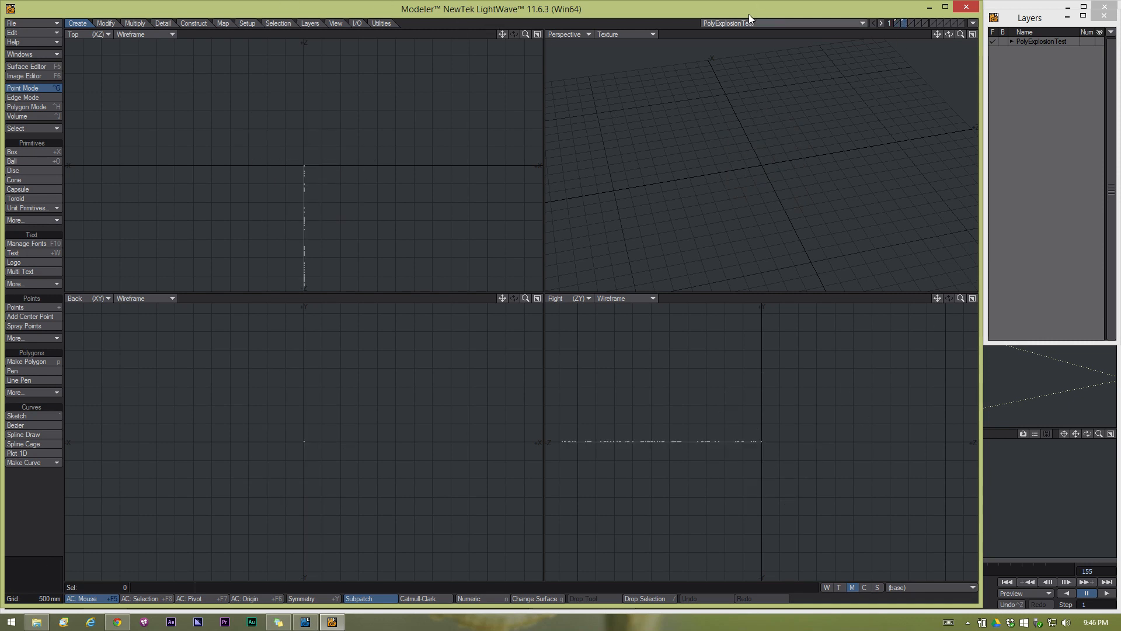
click(921, 587)
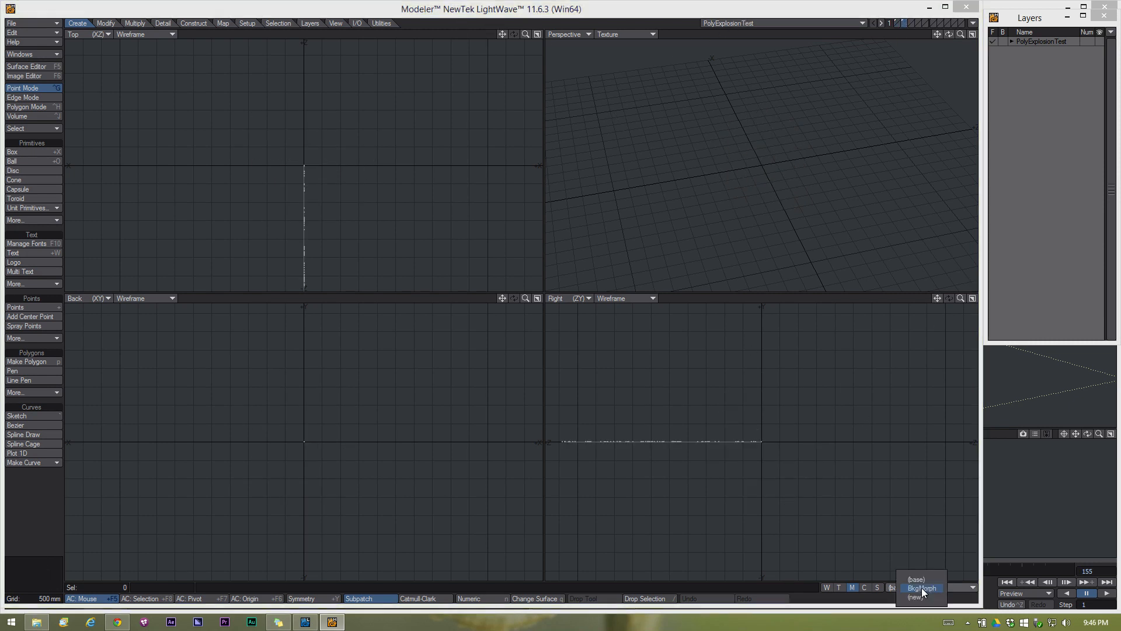
click(923, 595)
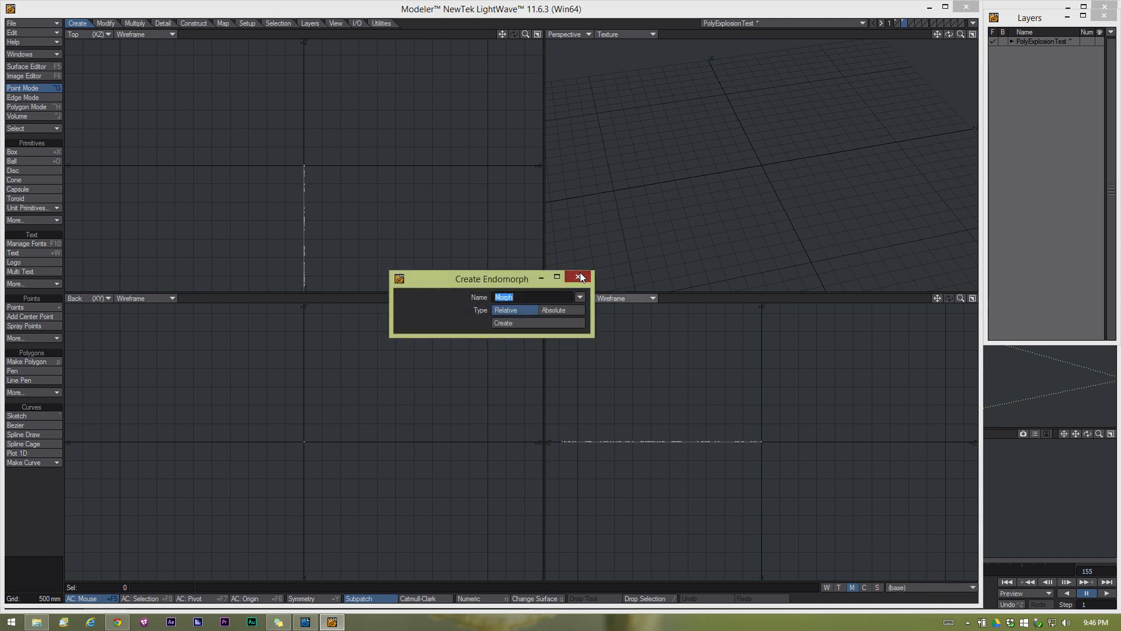
click(580, 277)
Make BkgMorph the active morph map for the second layer and view the tentacle shape from a lower angle.
click(928, 587)
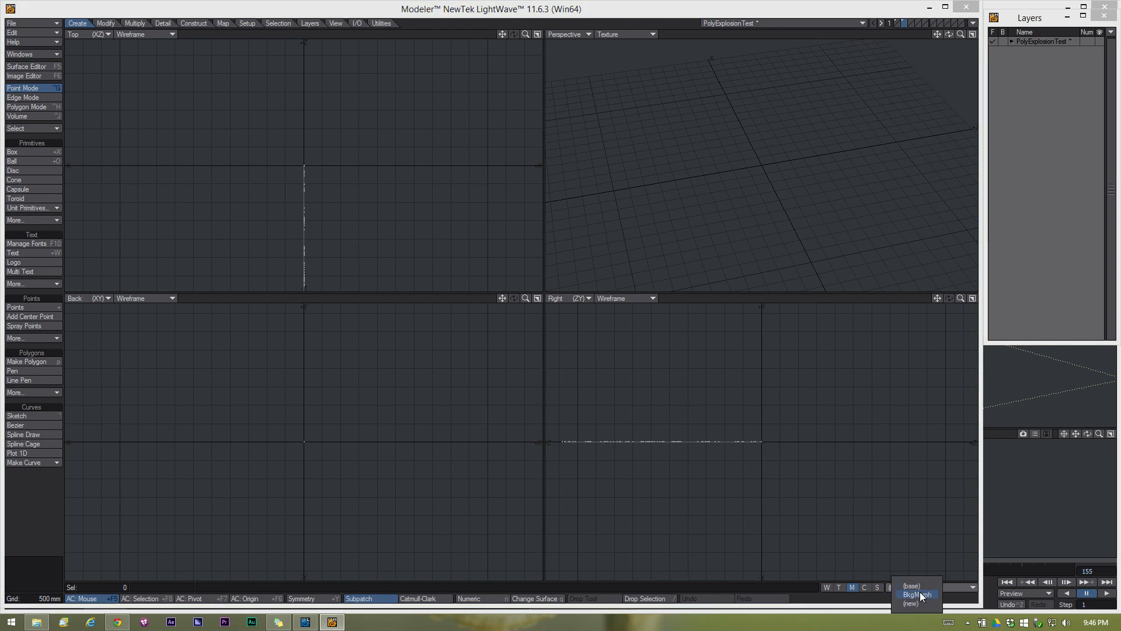
click(920, 595)
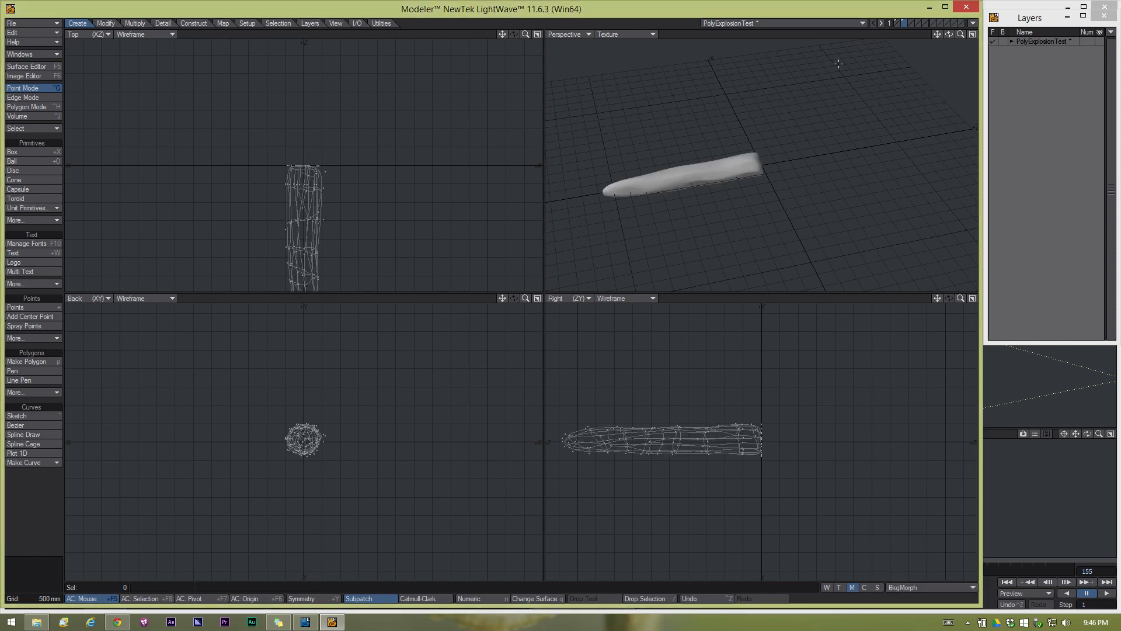
mouse_move(948, 35)
mouse_down()
mouse_move(958, 39)
mouse_move(923, 38)
mouse_move(981, 18)
mouse_move(1007, 50)
mouse_move(1086, 56)
mouse_move(931, 33)
mouse_move(937, 12)
mouse_move(957, 43)
mouse_move(978, 29)
mouse_move(939, 35)
mouse_up()
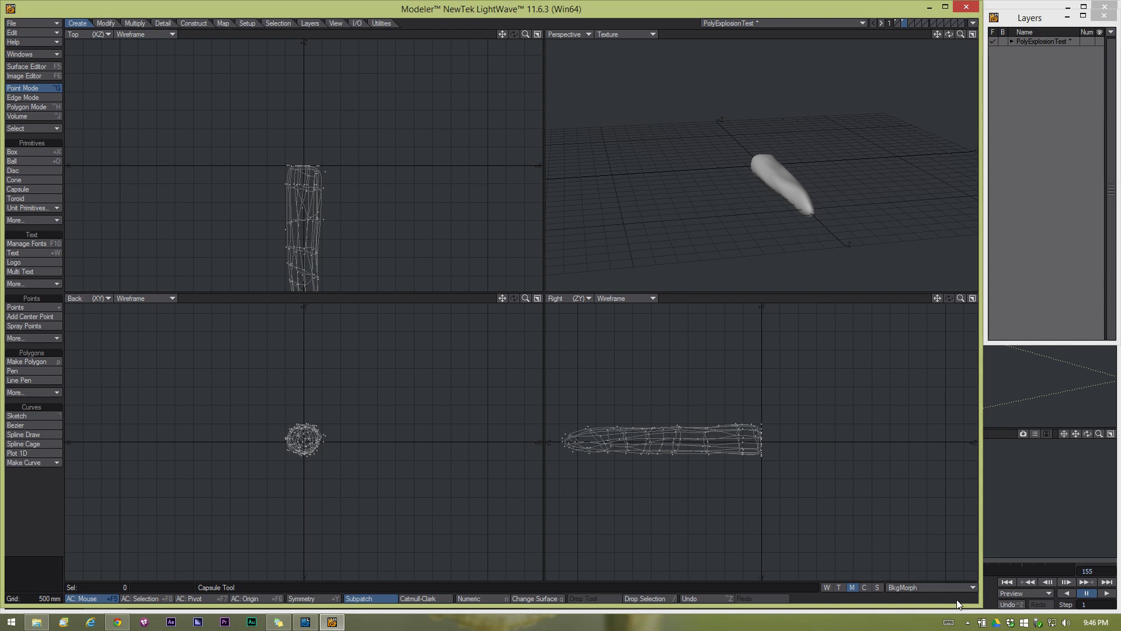
Return the tentacle to the base morph and show only the first layer with the ball.
click(934, 586)
click(940, 576)
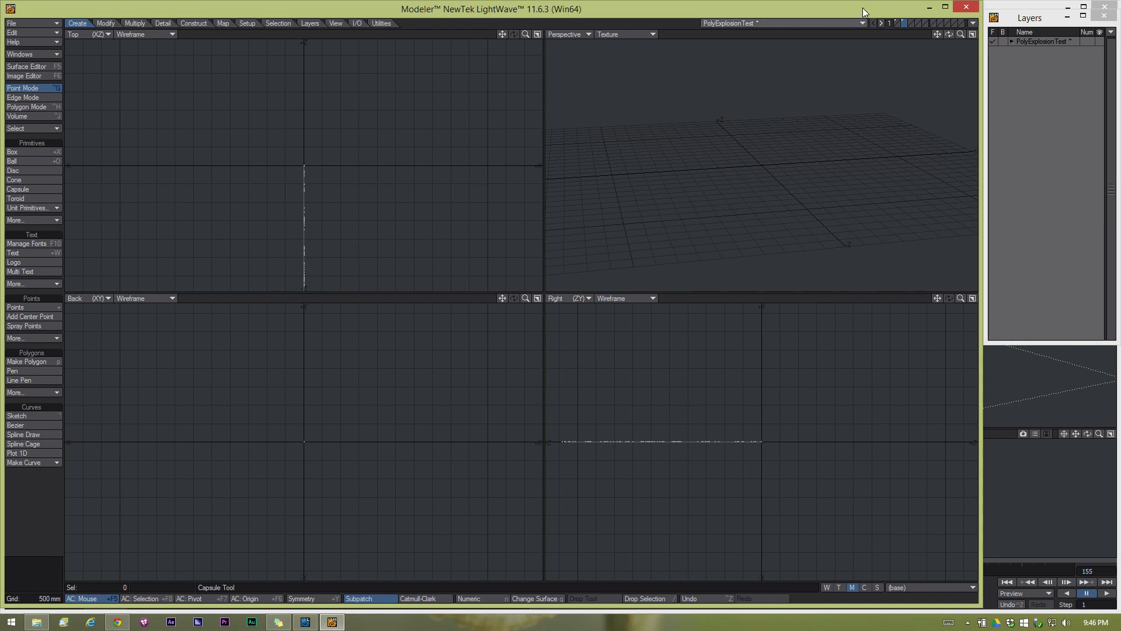
click(903, 23)
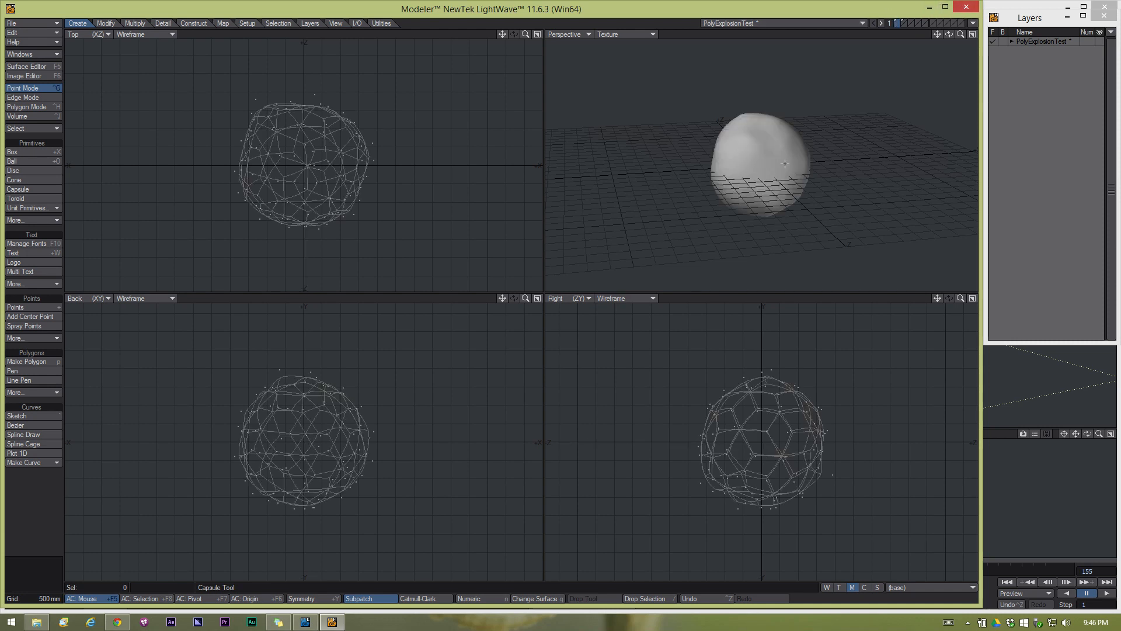
Close Modeler without saving PolyExplosionTest and scrub Layout's timeline back and forth through the explosion, stopping at frame 49.
click(967, 7)
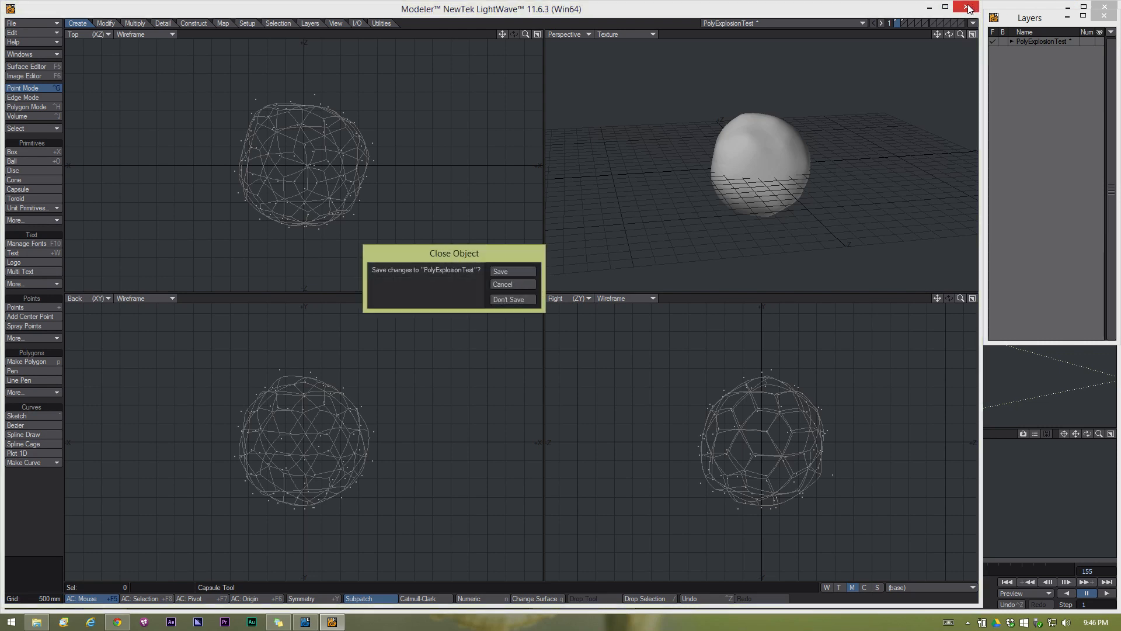
click(508, 299)
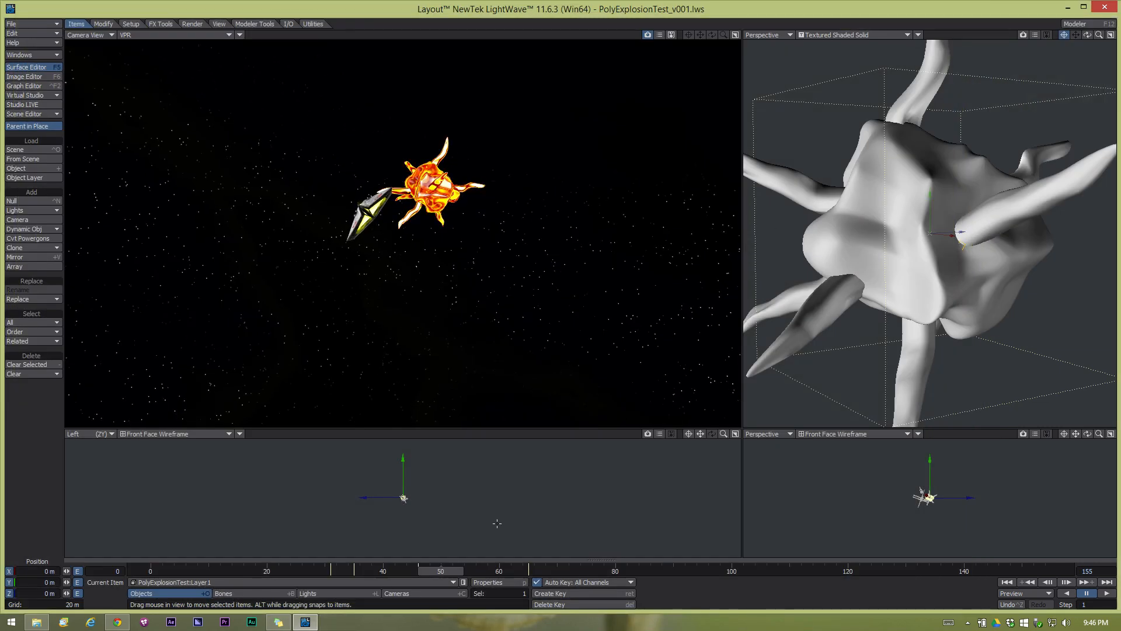
drag(444, 571, 389, 570)
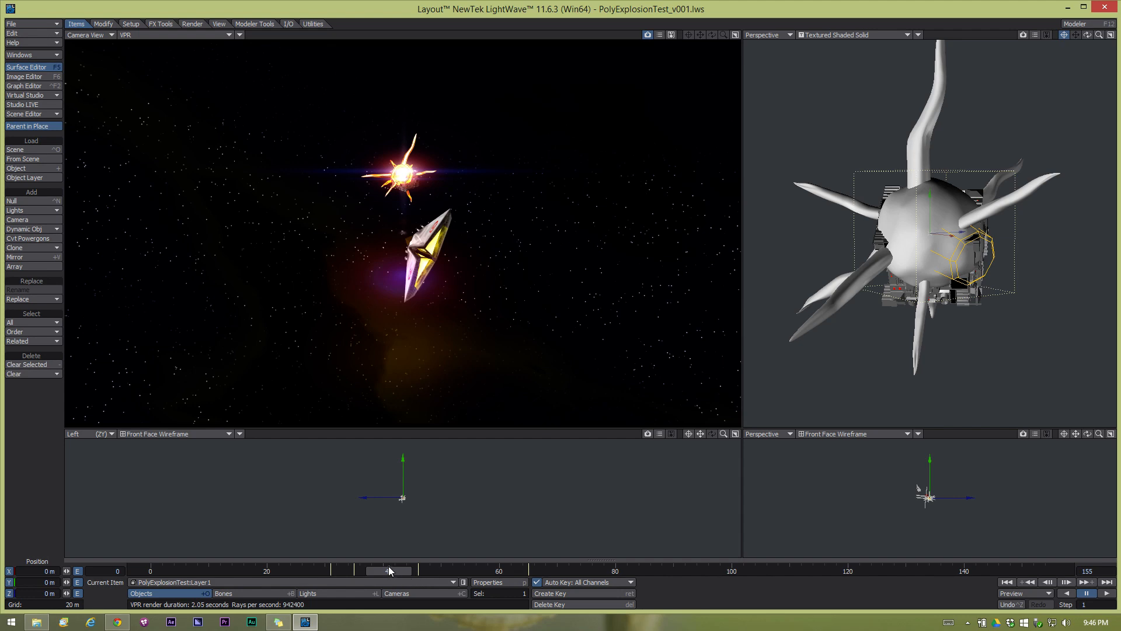
drag(392, 570, 435, 569)
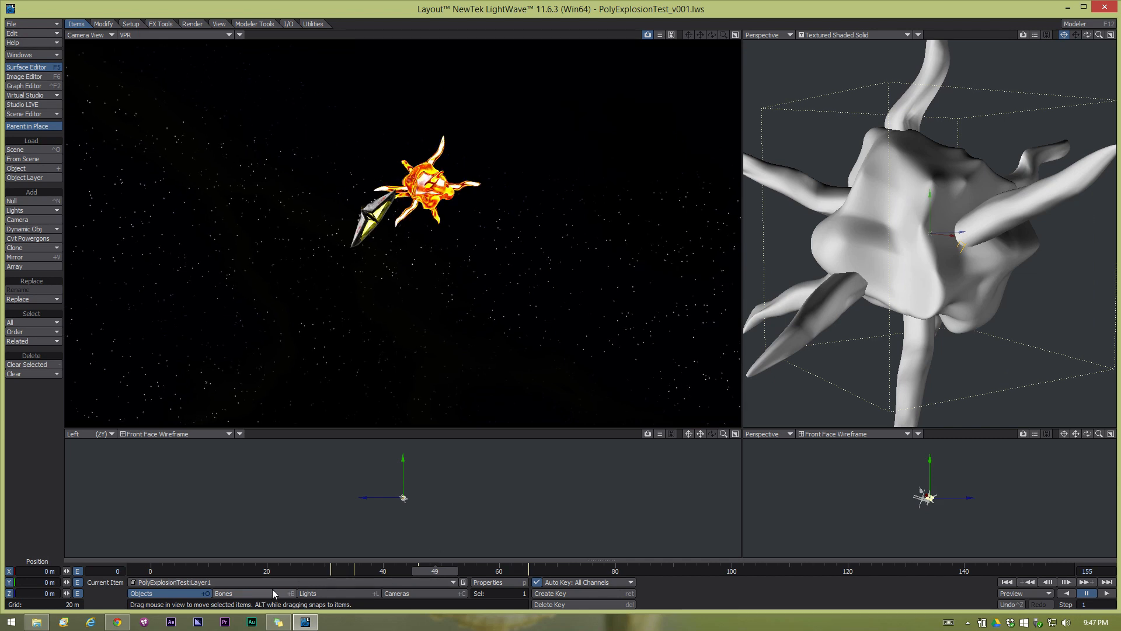
Open the displacement node network of PolyExplosionTest:Layer1 from its deformation properties.
click(385, 580)
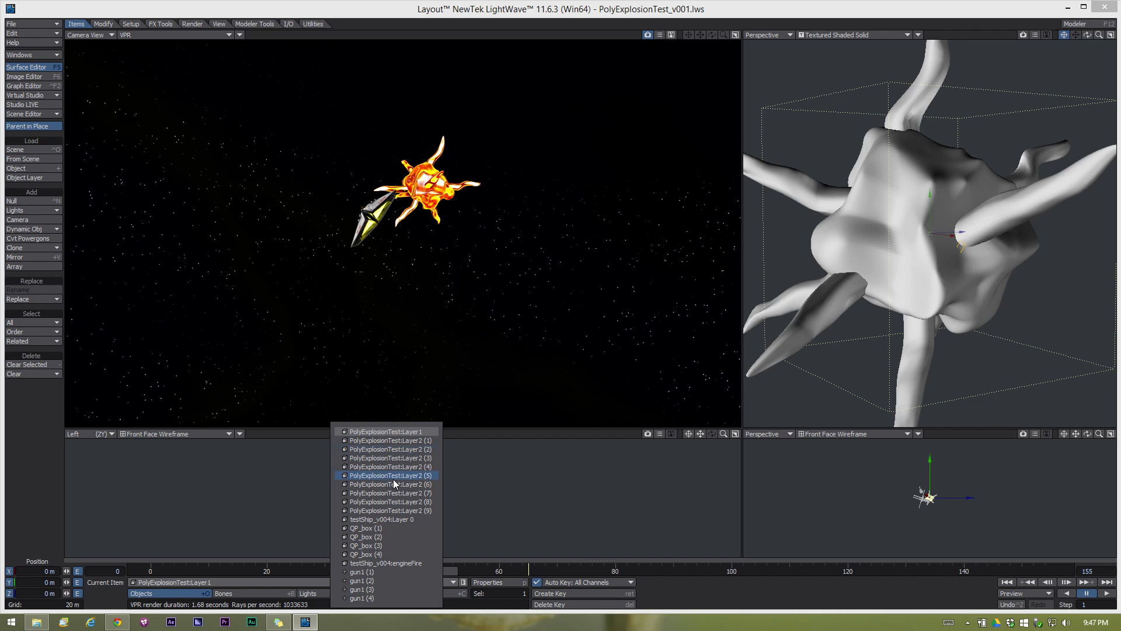
click(284, 583)
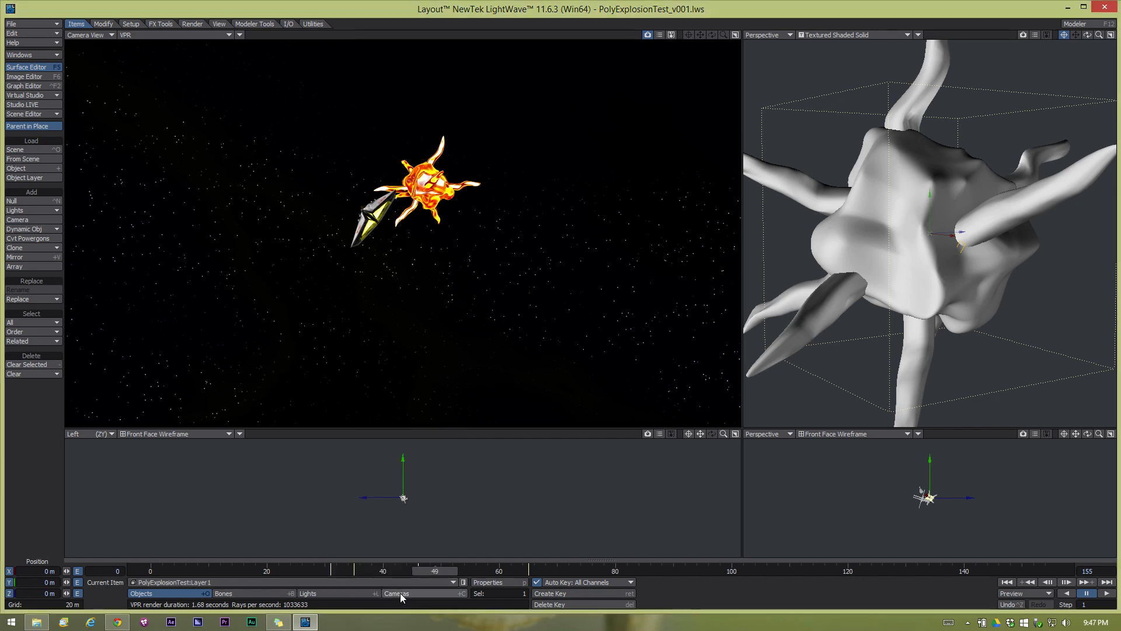
click(485, 584)
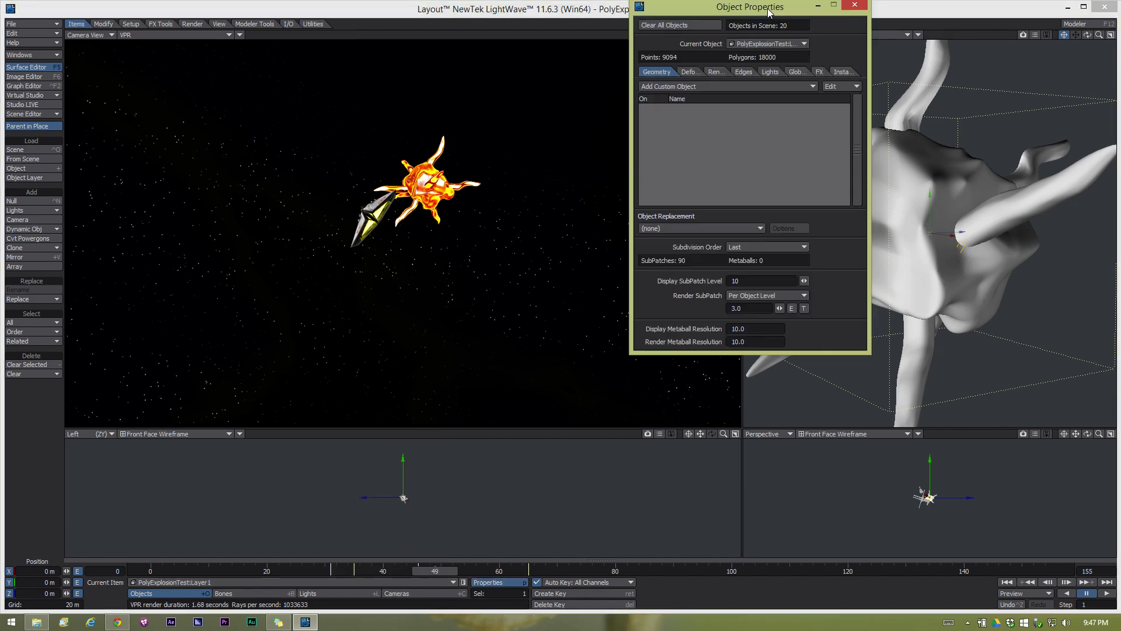
drag(767, 12, 284, 78)
click(224, 142)
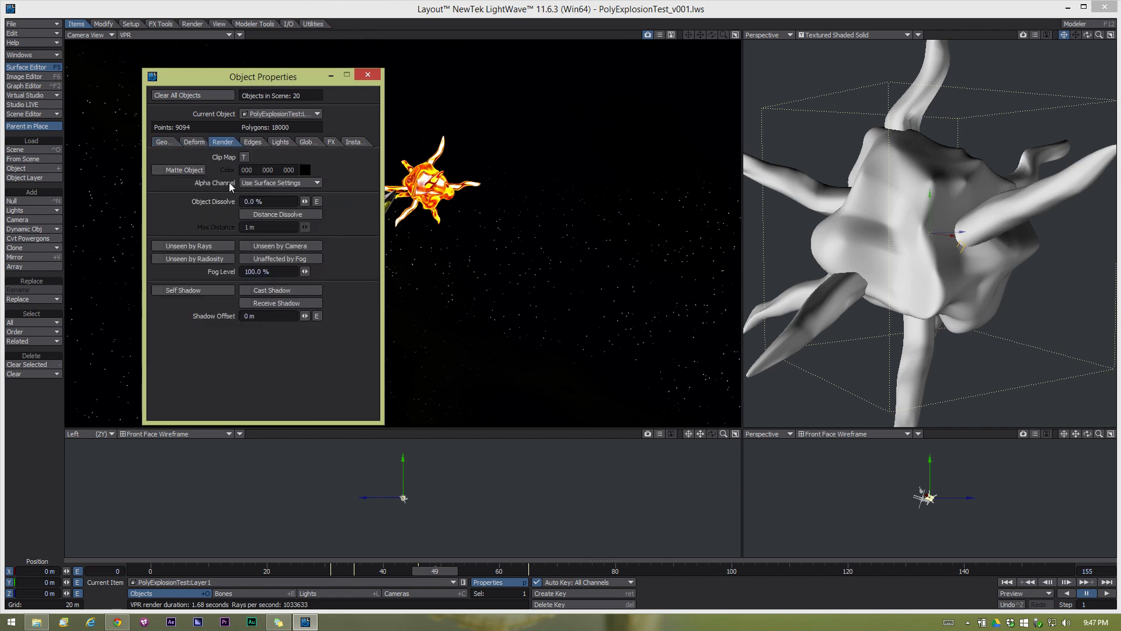
click(195, 142)
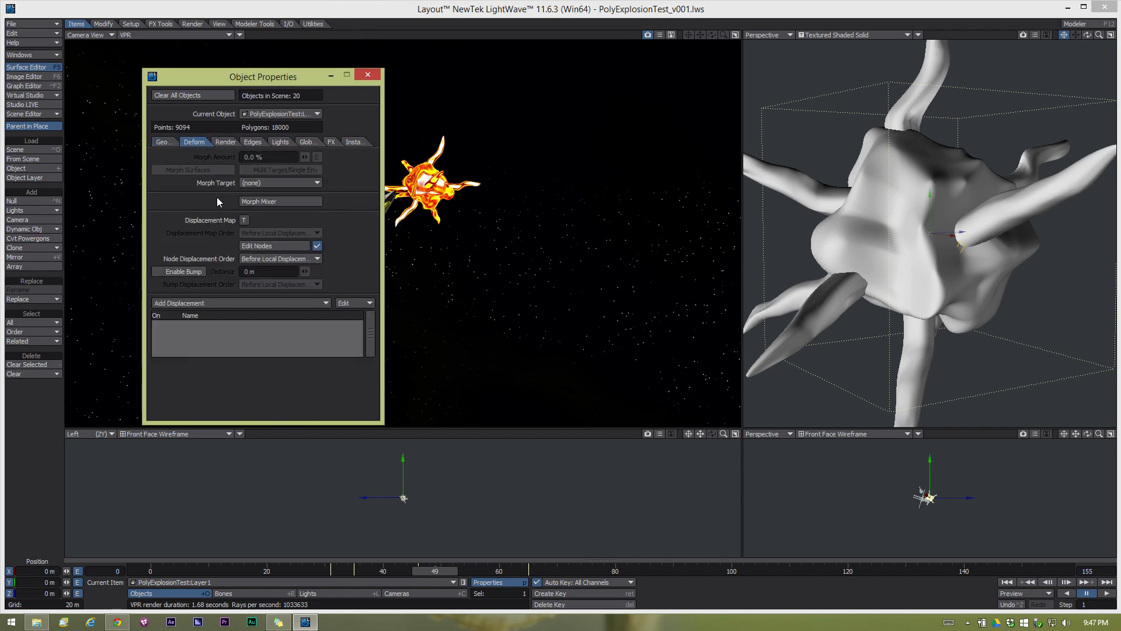
click(272, 248)
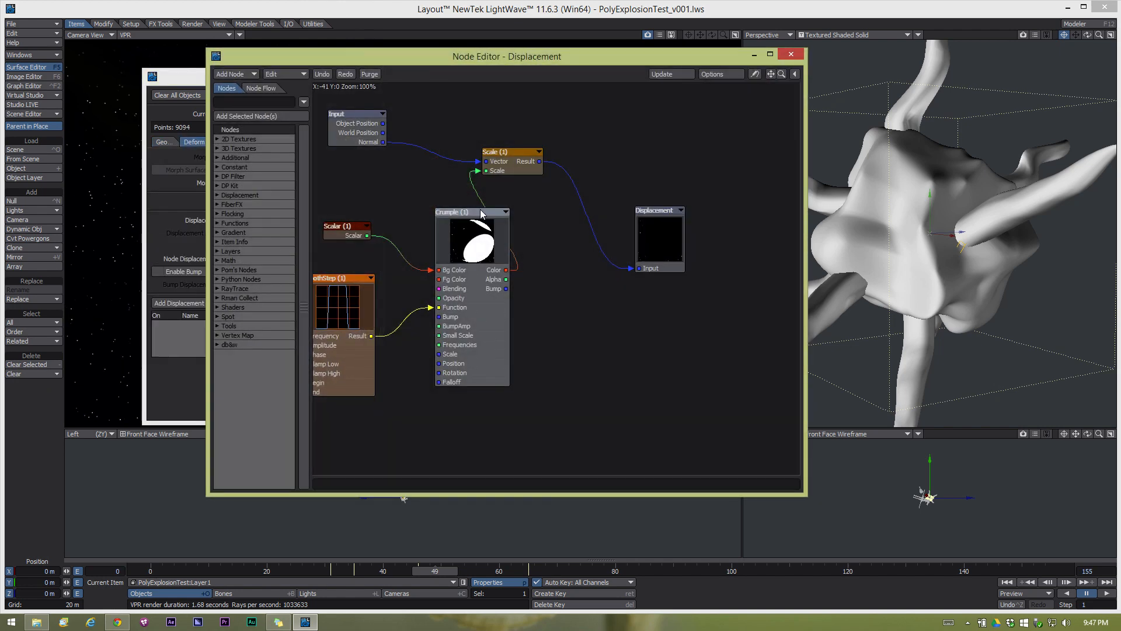
Spread out the Scale, Crumple and SmoothStep nodes so their connections are easy to follow.
drag(532, 151, 594, 136)
drag(438, 260, 432, 246)
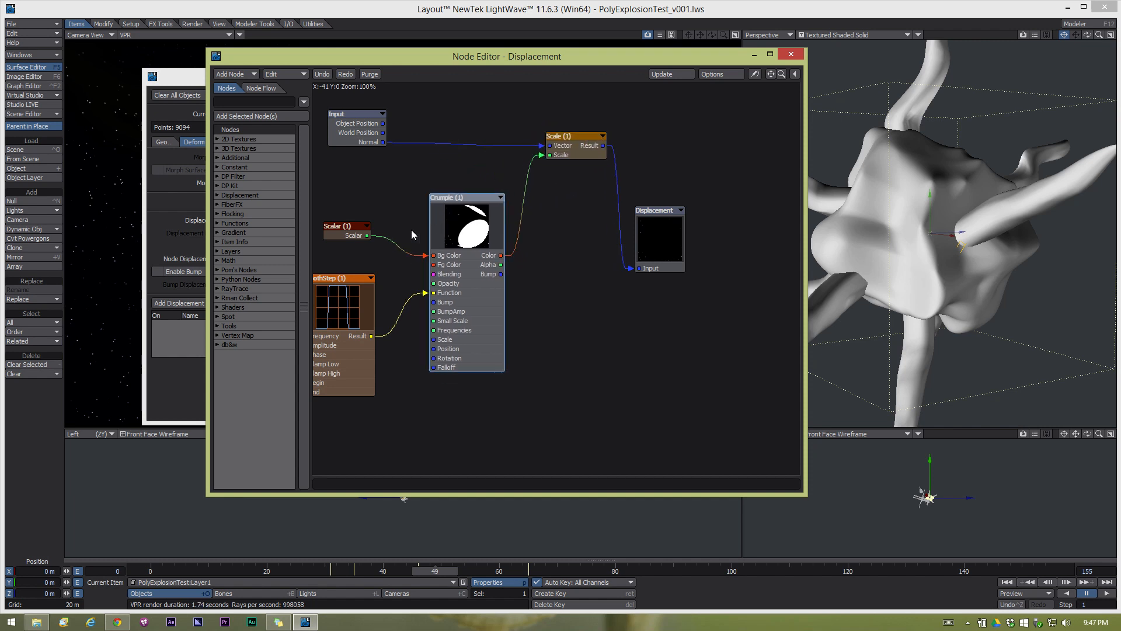
mouse_move(335, 301)
mouse_down()
mouse_move(371, 279)
mouse_move(352, 302)
mouse_up()
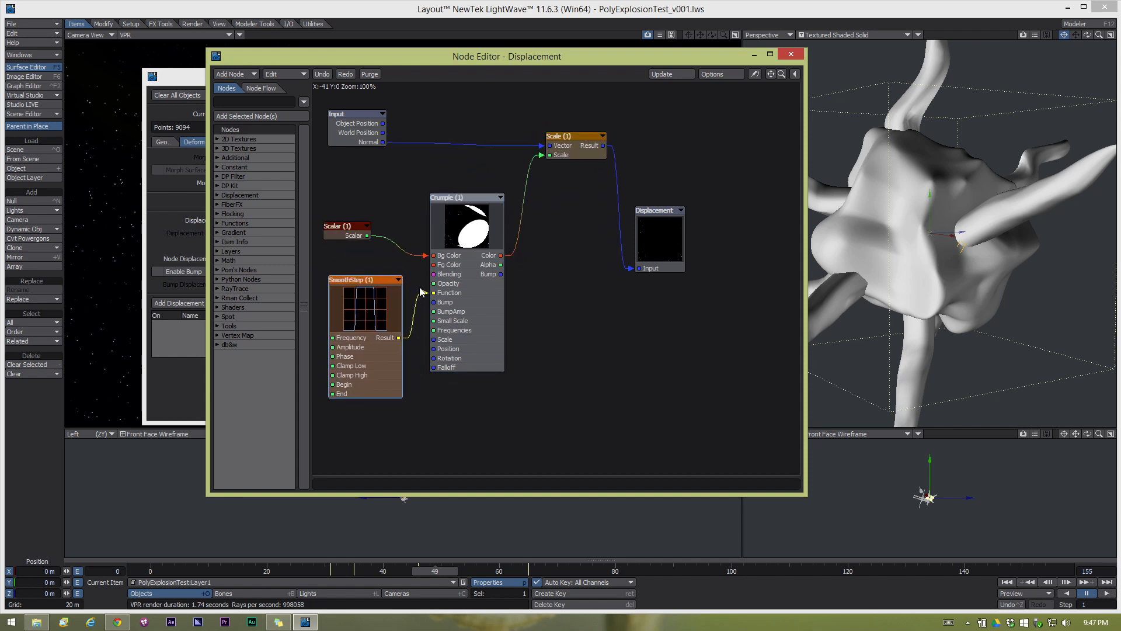
Set the SmoothStep node's amplitude to 1.87, clamp low to 0.0007 and clamp high to 0.794.
double_click(366, 318)
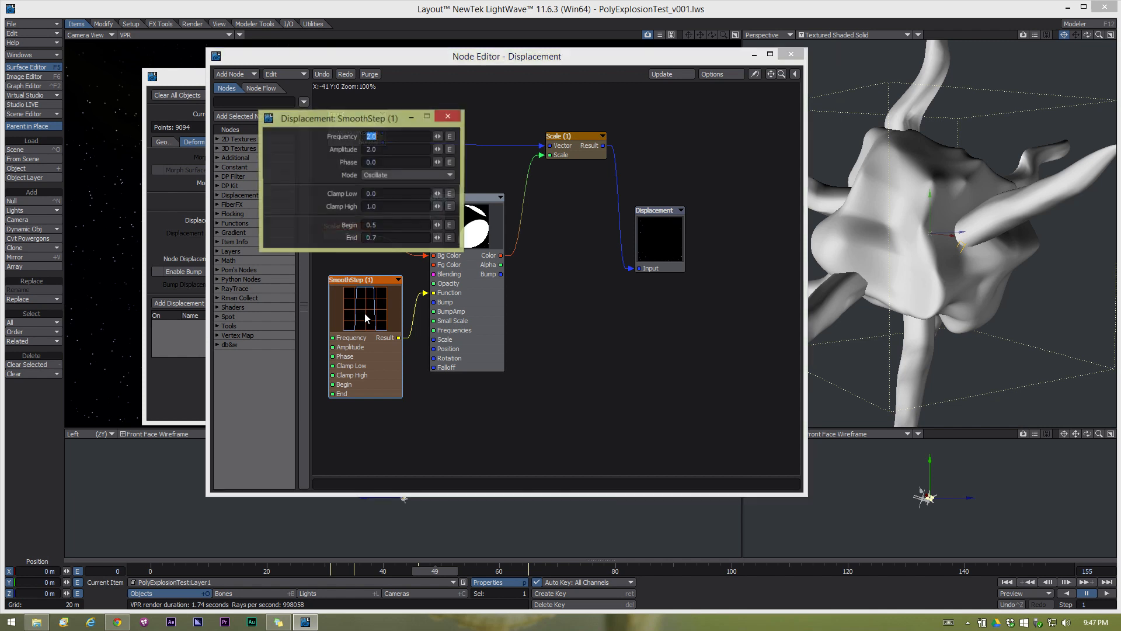
click(381, 138)
drag(438, 150, 434, 150)
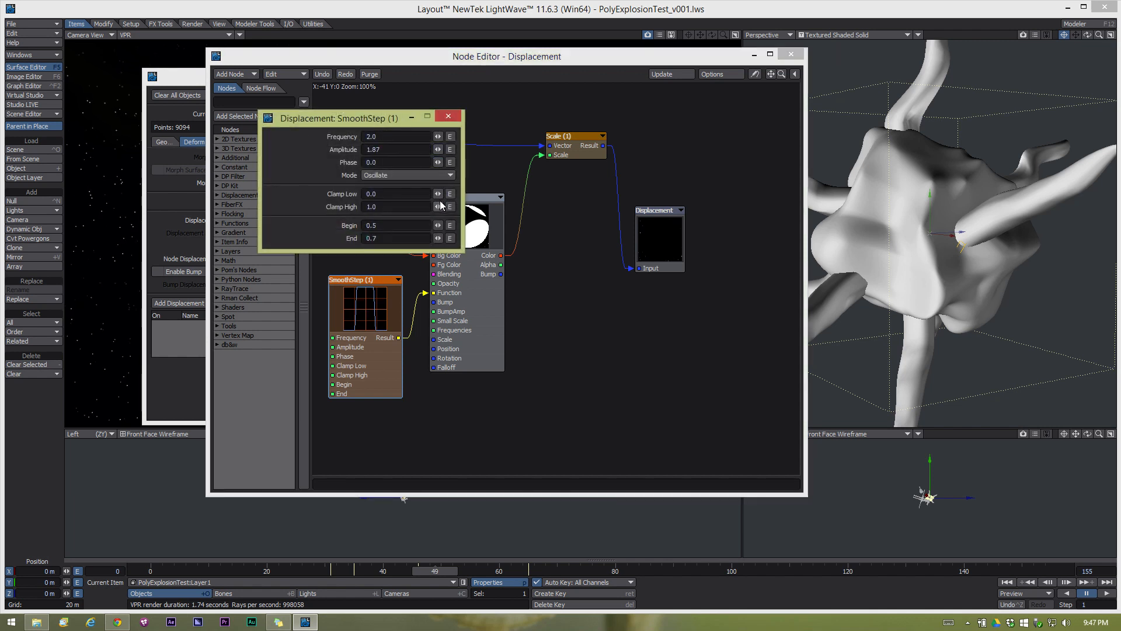
drag(439, 195, 436, 208)
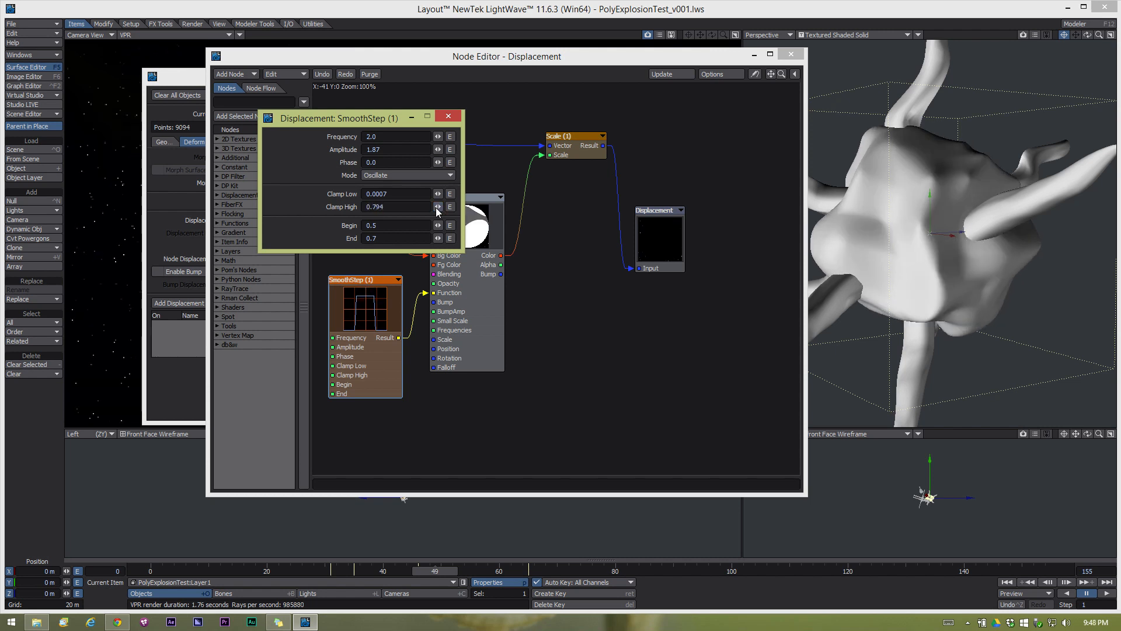
click(448, 116)
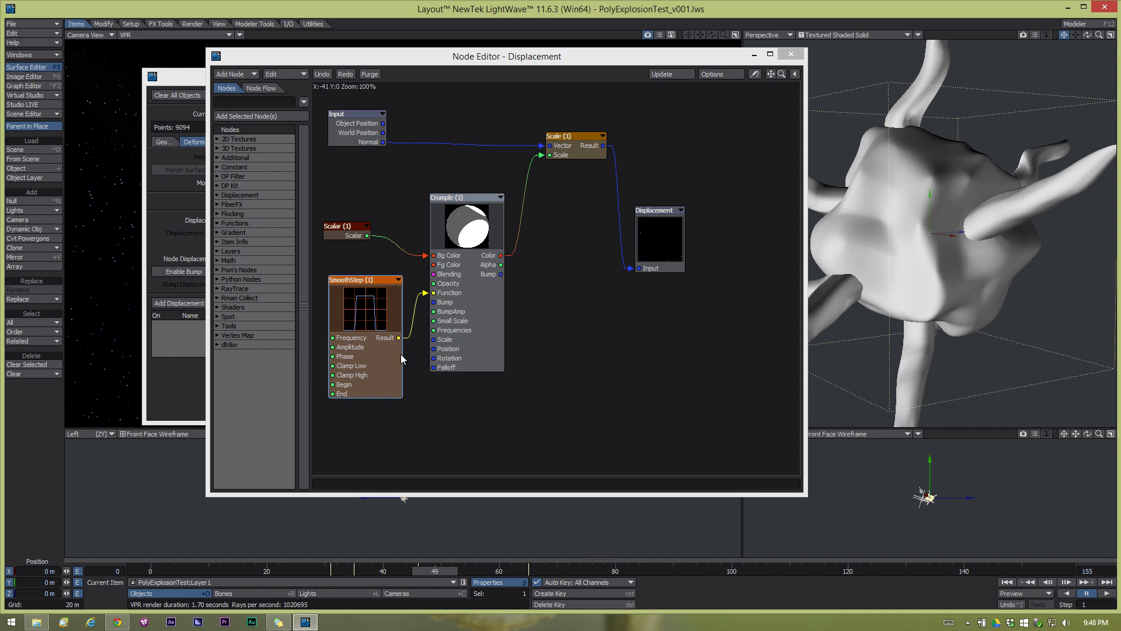
Move the Crumple node closer to its inputs and examine the Scalar node's animation curve in the Graph Editor.
drag(467, 197, 454, 200)
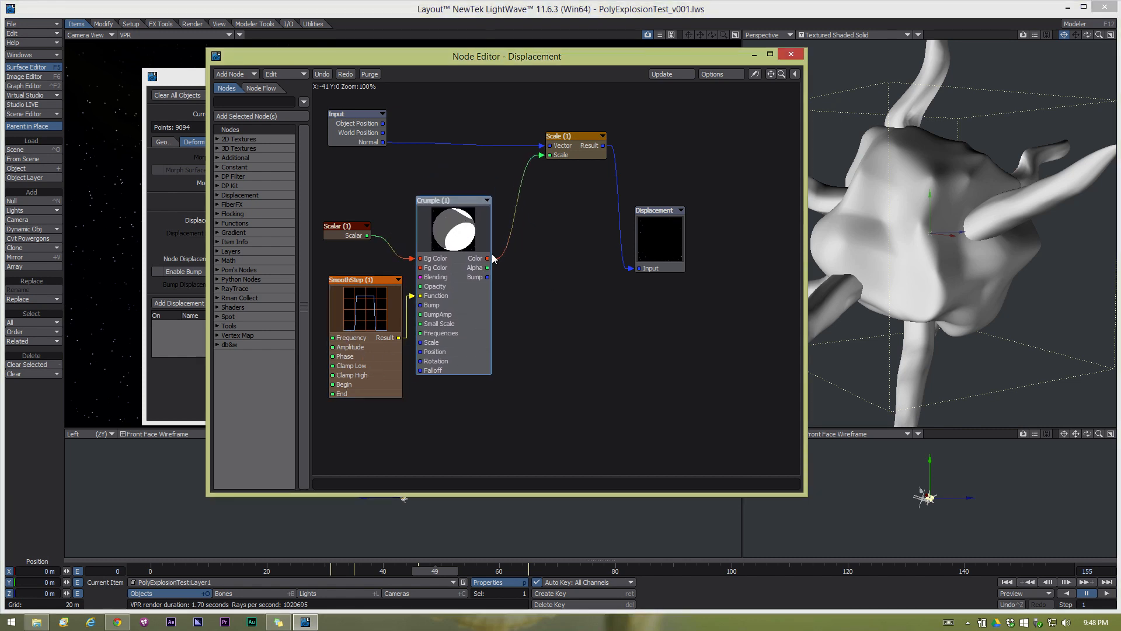
drag(343, 133, 393, 140)
double_click(352, 240)
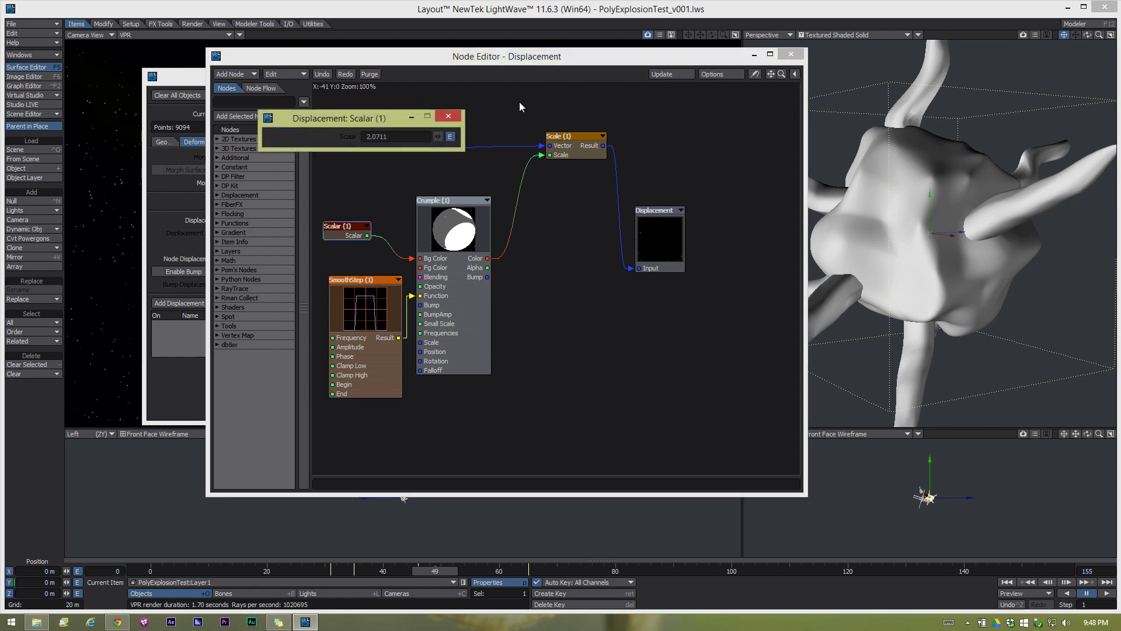
click(449, 136)
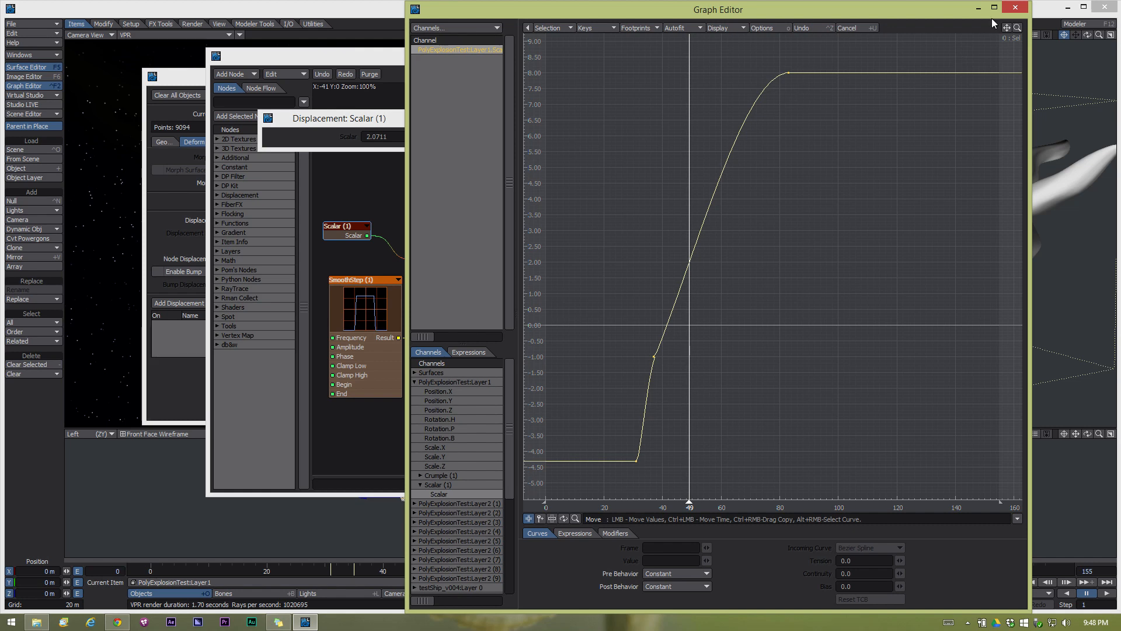
click(1014, 7)
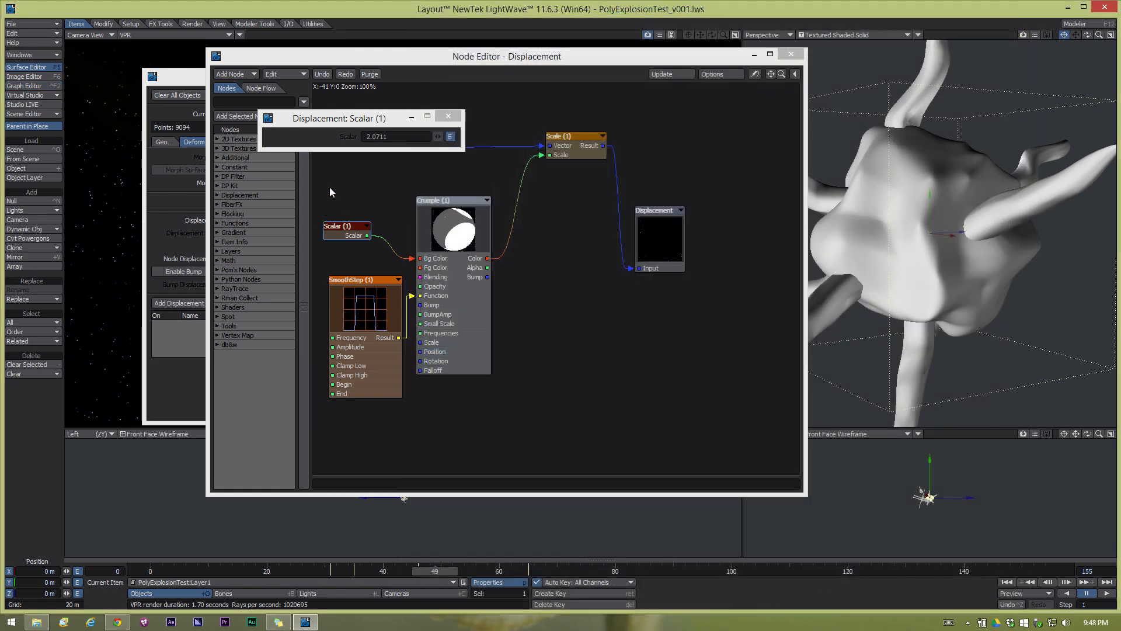
click(460, 115)
Rearrange the Input, Scale, Displacement and Crumple nodes into a tidy chain and close the node editor.
drag(396, 138, 489, 131)
click(566, 149)
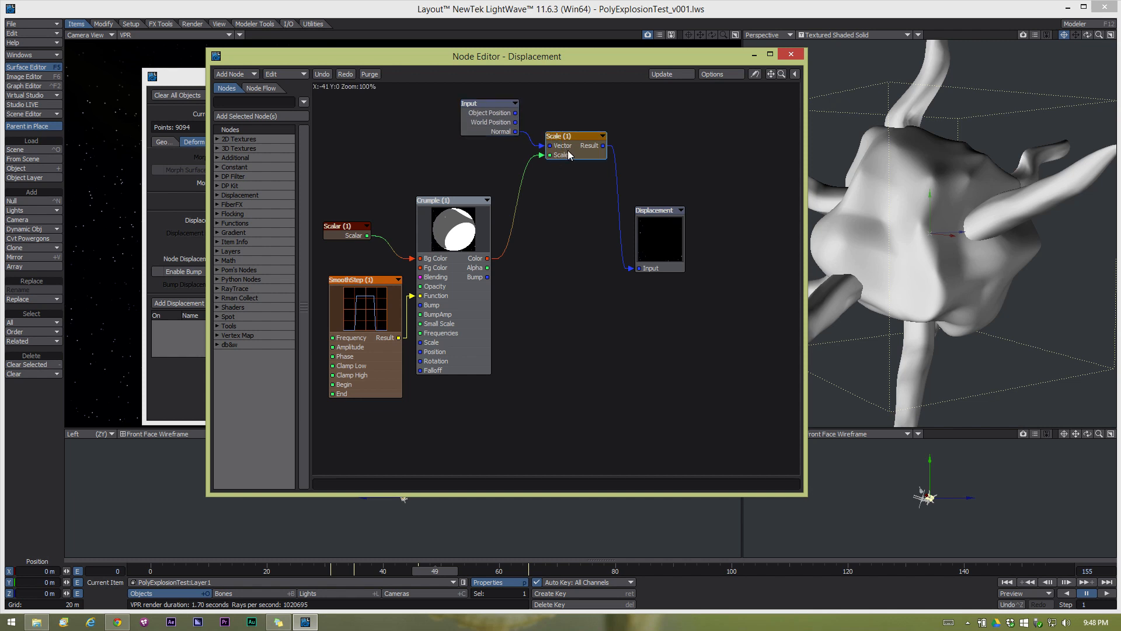
drag(567, 154, 553, 238)
drag(674, 244, 692, 215)
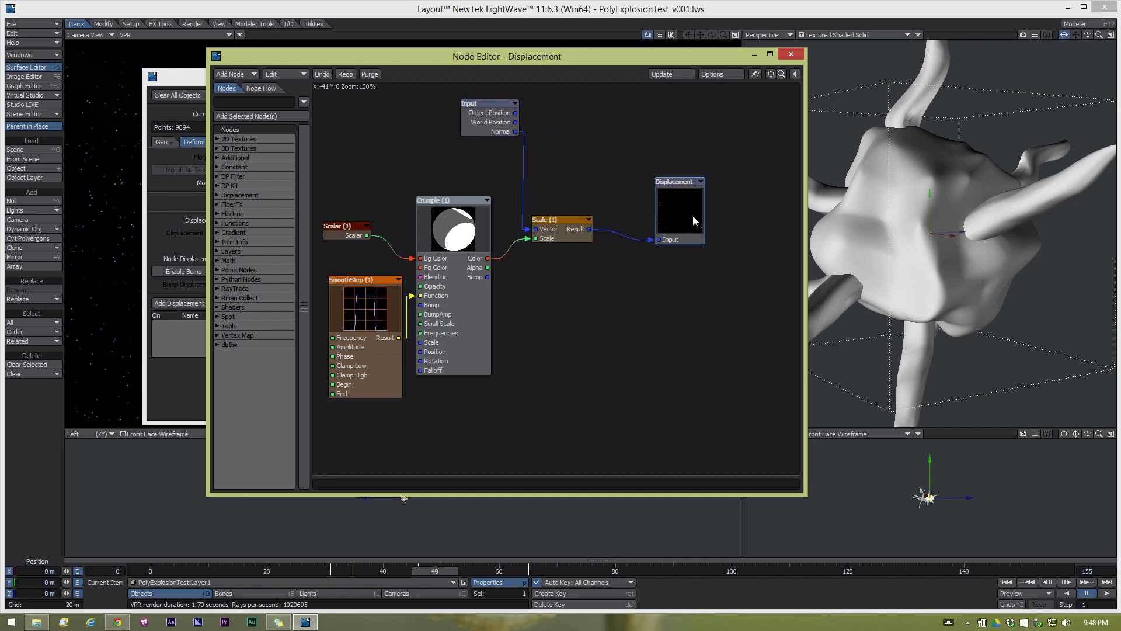
drag(573, 236, 586, 219)
drag(488, 110, 457, 114)
drag(477, 258, 478, 251)
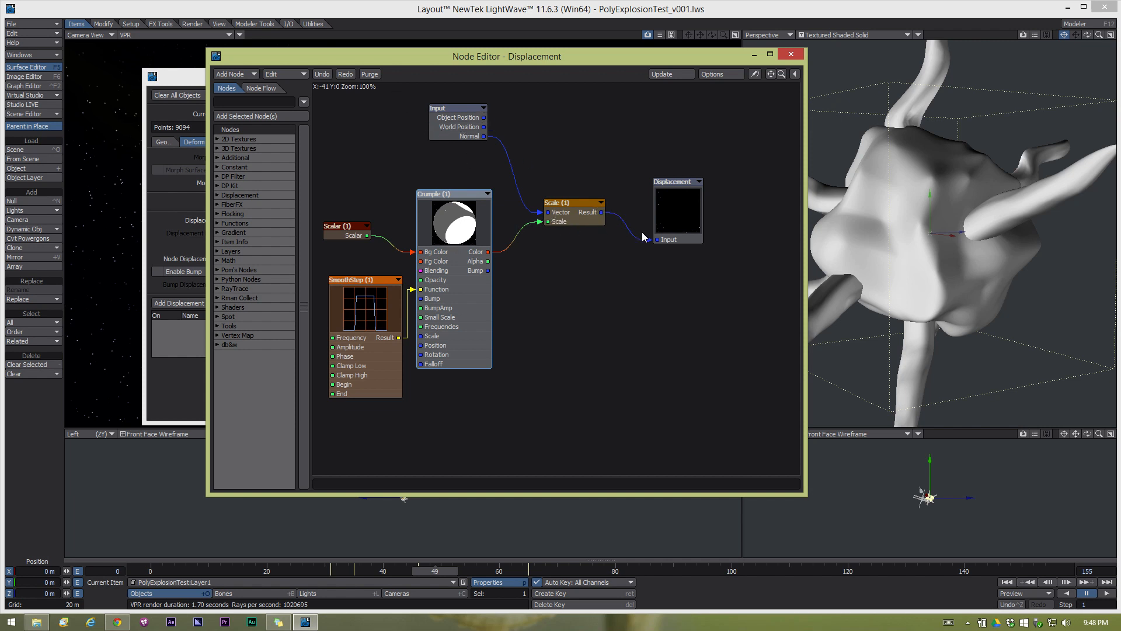
click(792, 54)
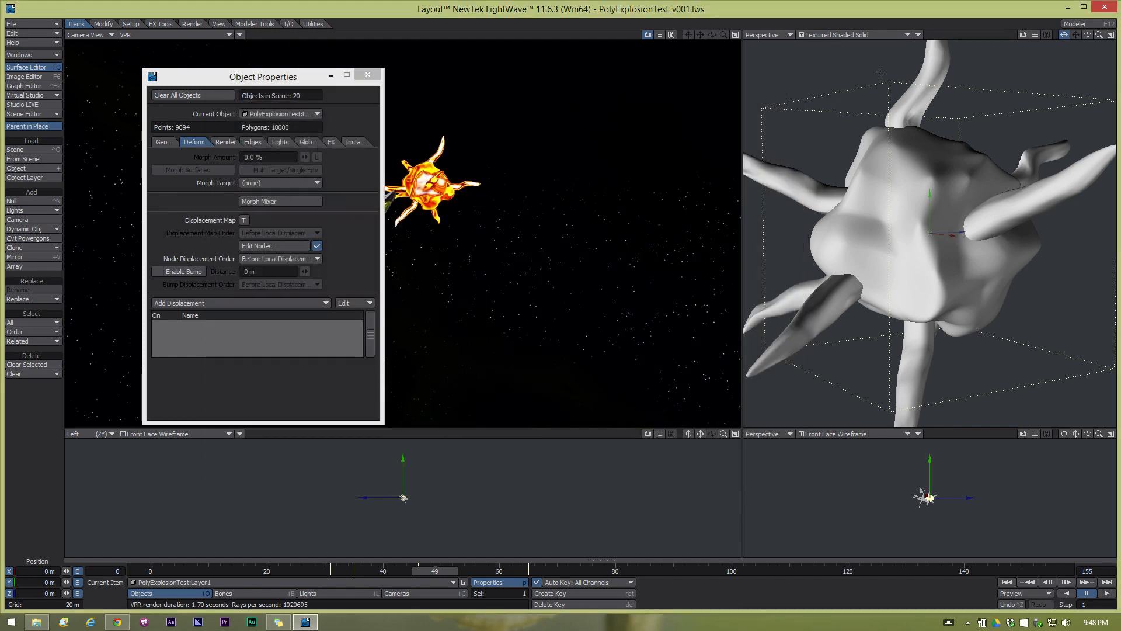
Inspect the Morph Mixer of PolyExplosionTest:Layer2 (2) and open that object's displacement node network.
click(926, 68)
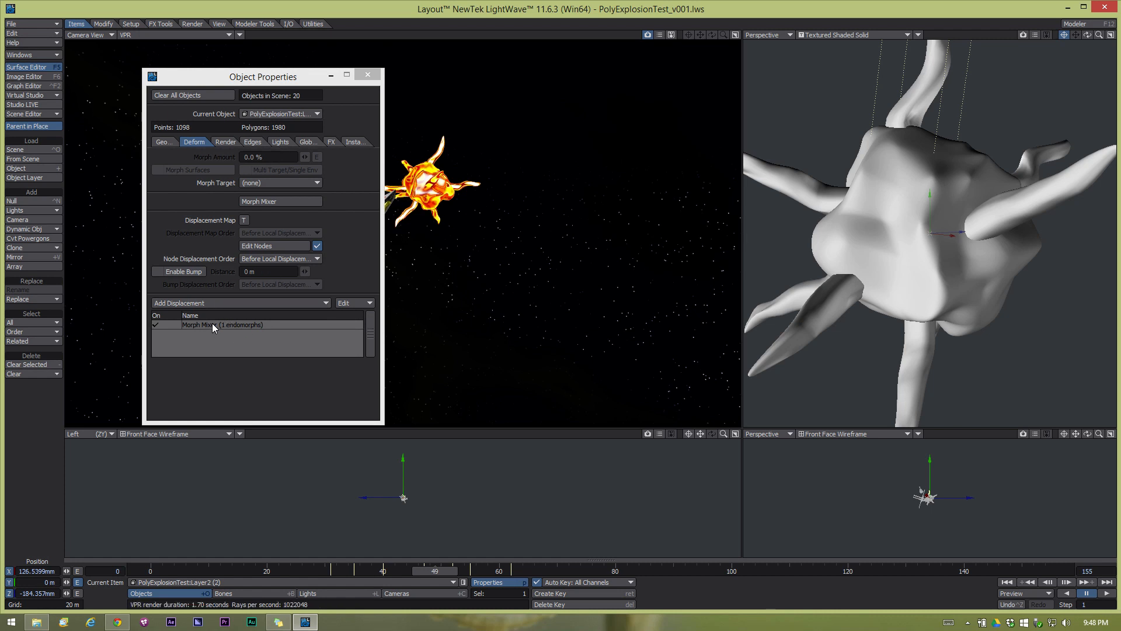
double_click(249, 326)
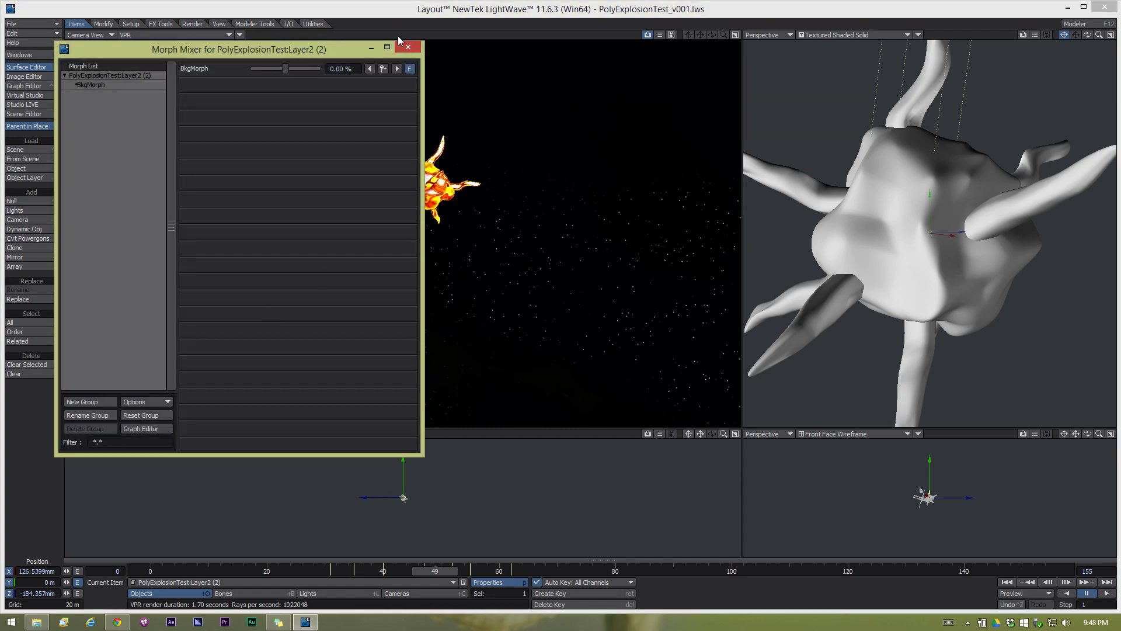
click(408, 48)
click(270, 244)
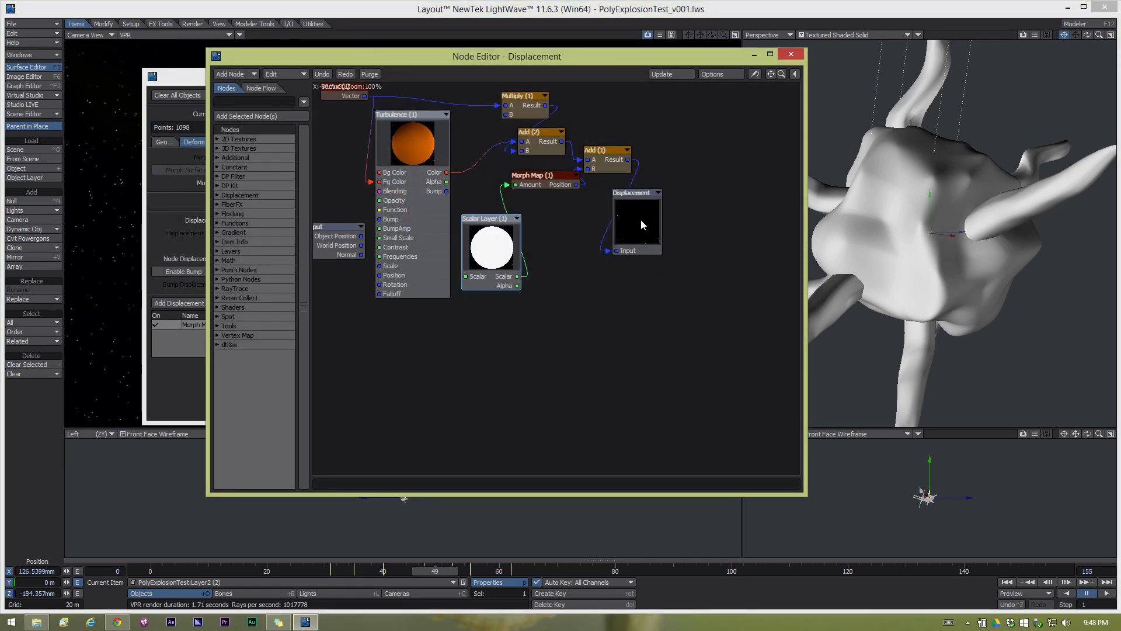
Spread out the Displacement, Add (1), Morph Map, Scalar Layer, Add (2), Multiply and Turbulence nodes so their connections are easy to follow.
drag(642, 223, 716, 152)
drag(628, 166, 656, 150)
drag(536, 186, 563, 211)
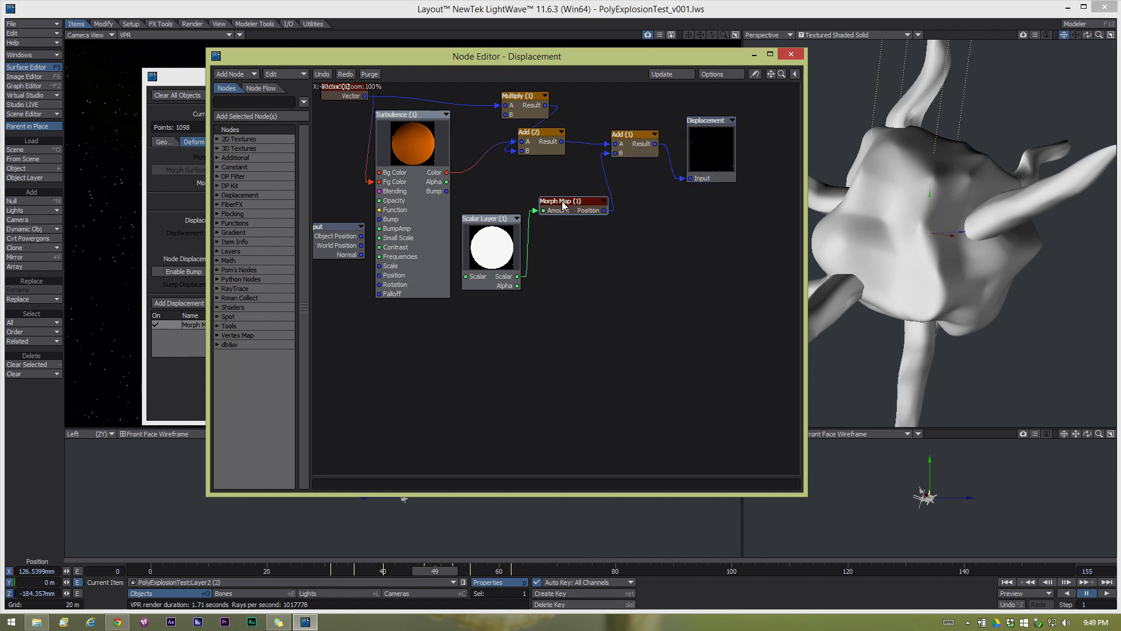
drag(508, 261, 511, 245)
drag(540, 136, 558, 155)
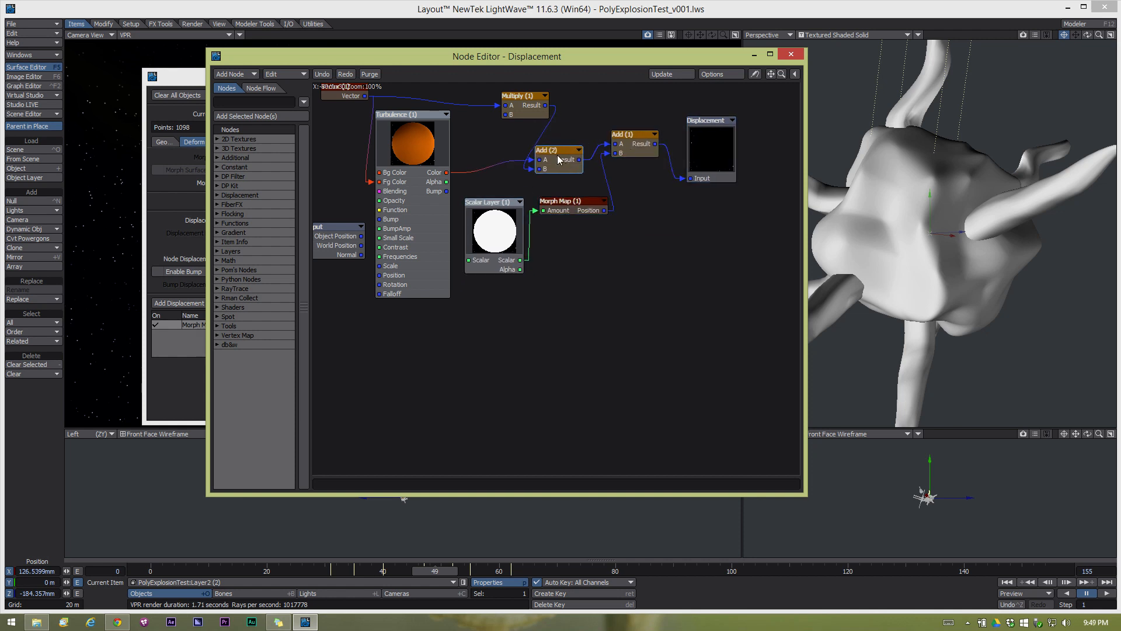
drag(513, 97, 499, 110)
drag(430, 176, 429, 201)
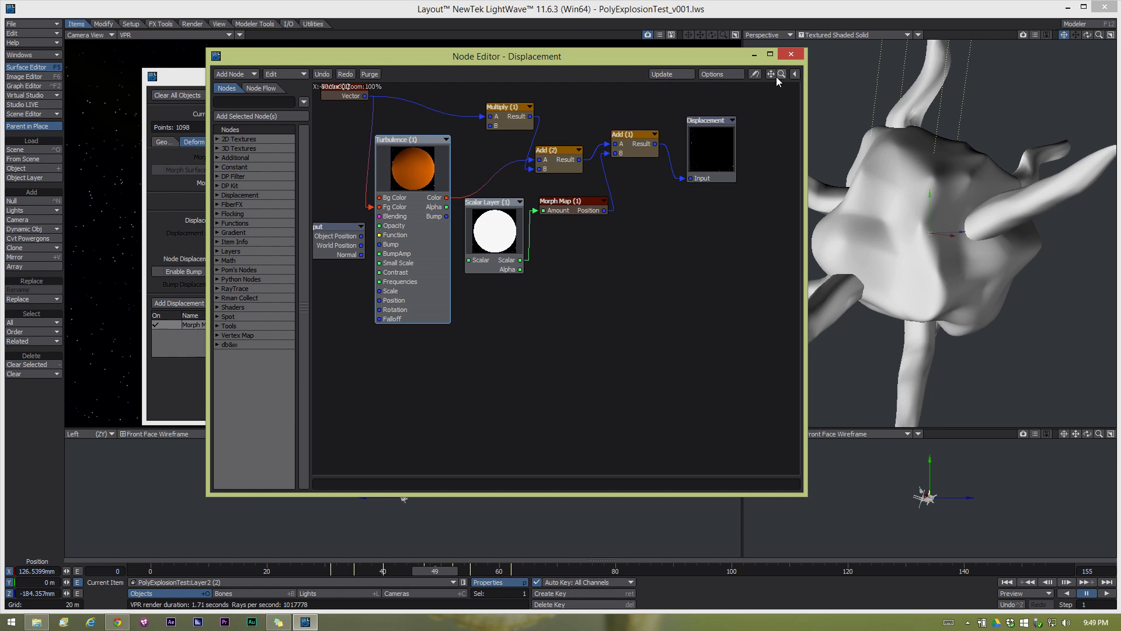
Move the Vector (1) node farther from the Turbulence node and inspect its X, Y and Z values.
drag(771, 74, 810, 167)
drag(383, 188, 351, 191)
double_click(351, 193)
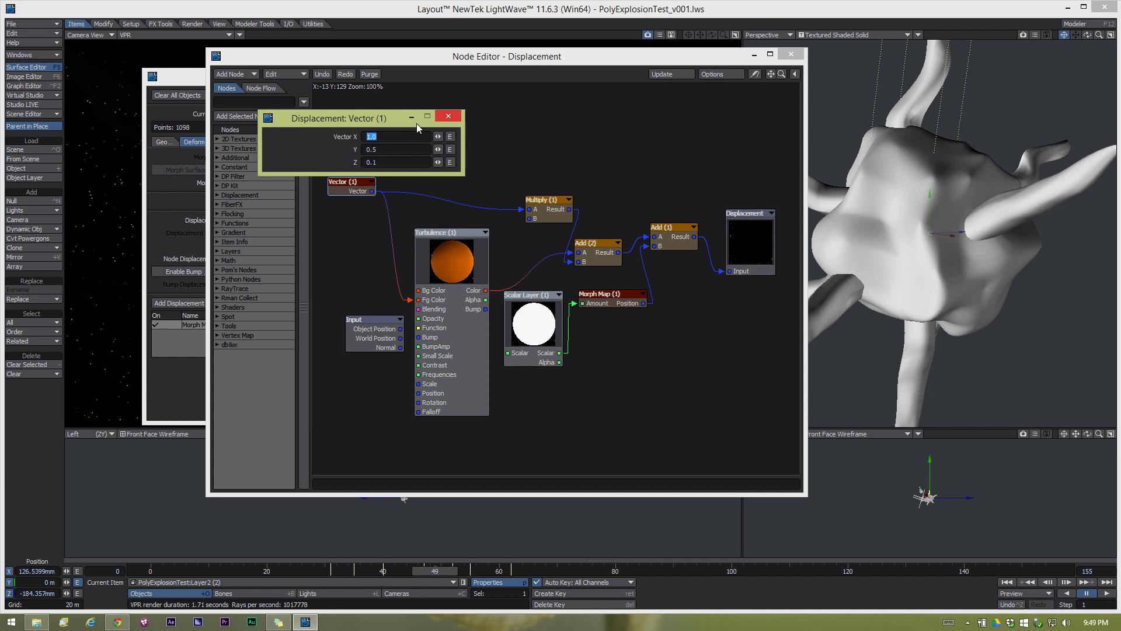
click(457, 117)
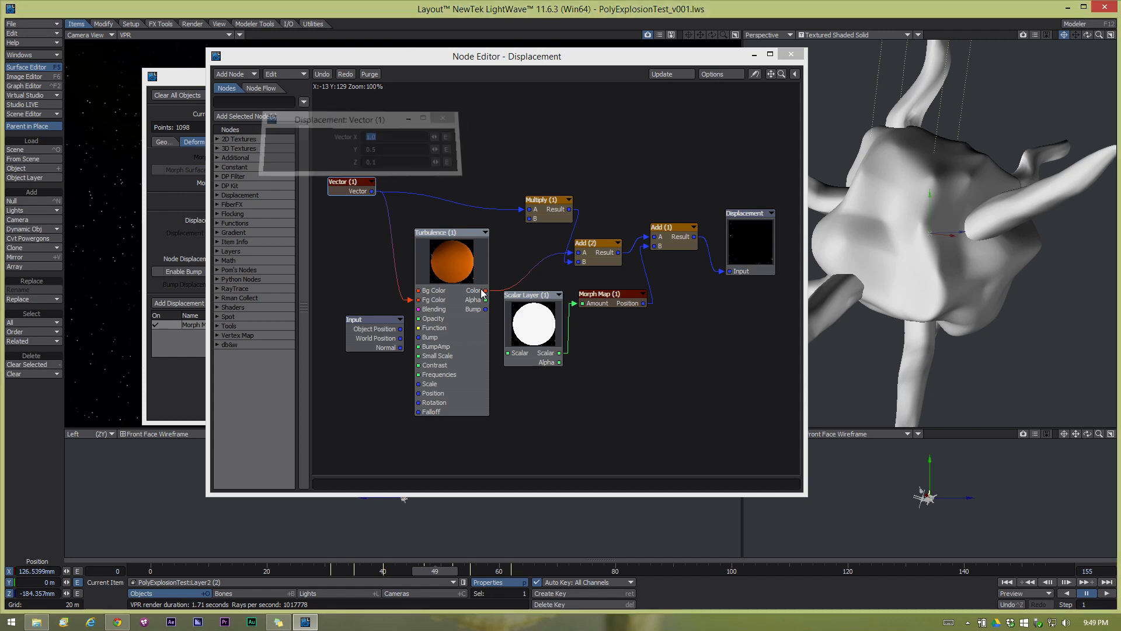
Reposition the Turbulence, Add (2) and Multiply nodes to untangle their links, and recheck the Vector (1) node's values.
mouse_move(450, 255)
mouse_down()
mouse_move(456, 235)
mouse_move(439, 255)
mouse_move(460, 260)
mouse_up()
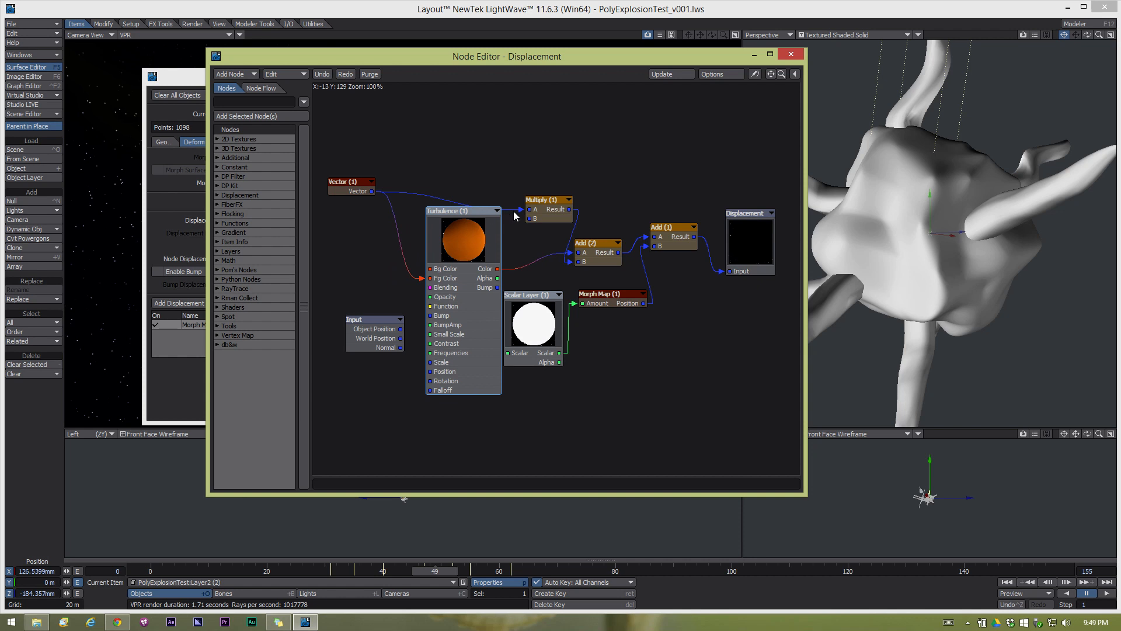
drag(593, 243, 609, 163)
drag(556, 207, 509, 153)
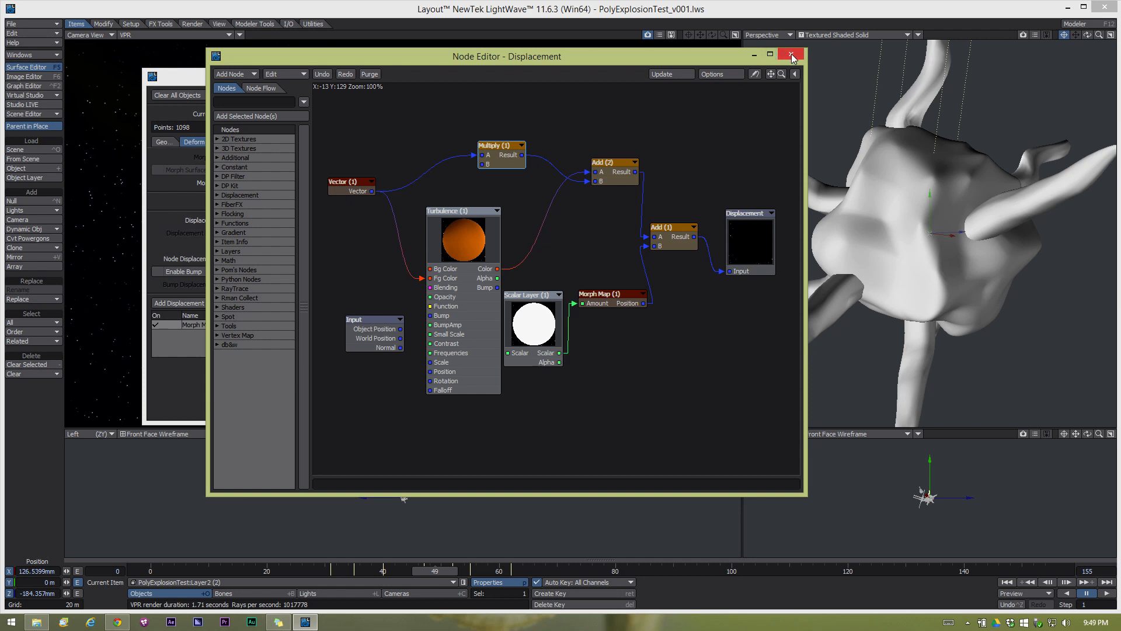
double_click(351, 186)
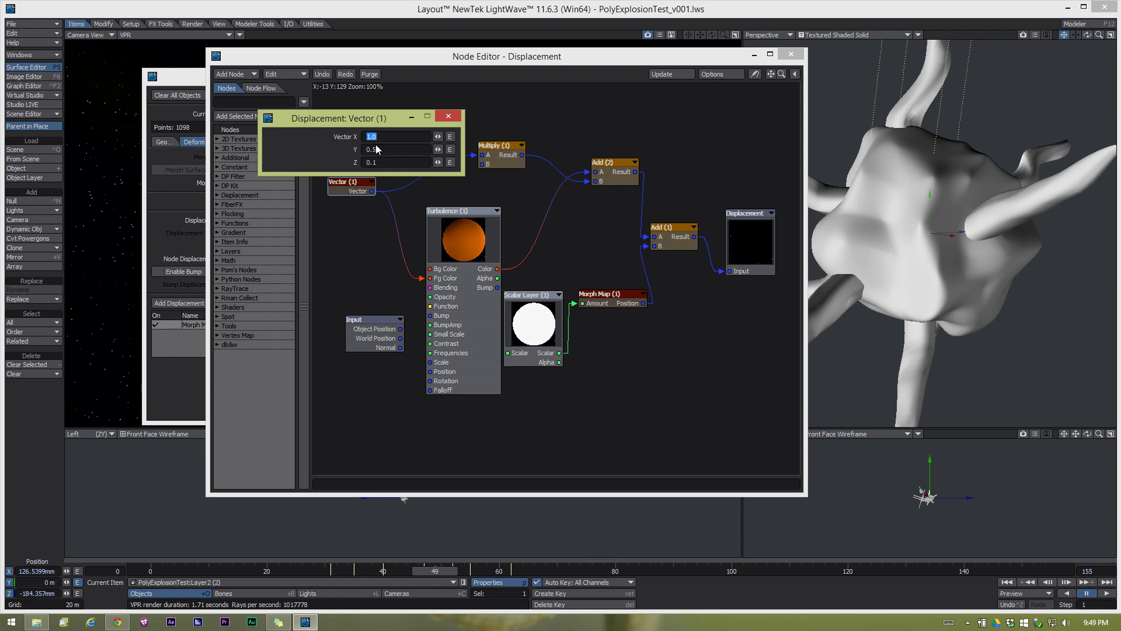
click(449, 116)
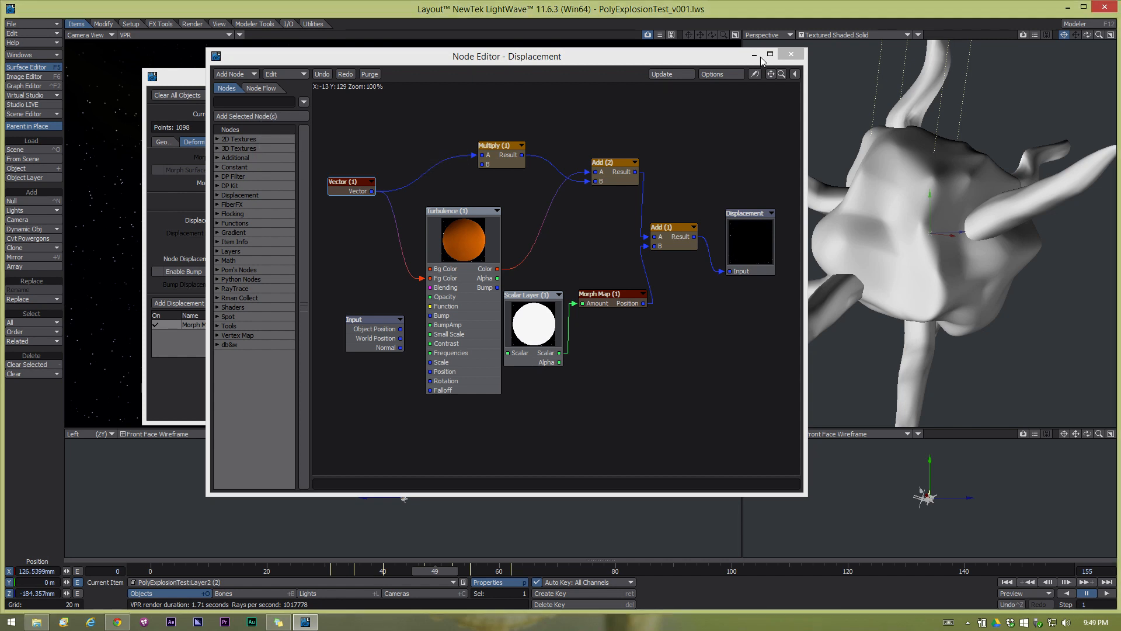
Select PolyExplosionTest:Layer2 (1), inspect the Vector node's values in its displacement node network, and close the node editor.
click(1018, 205)
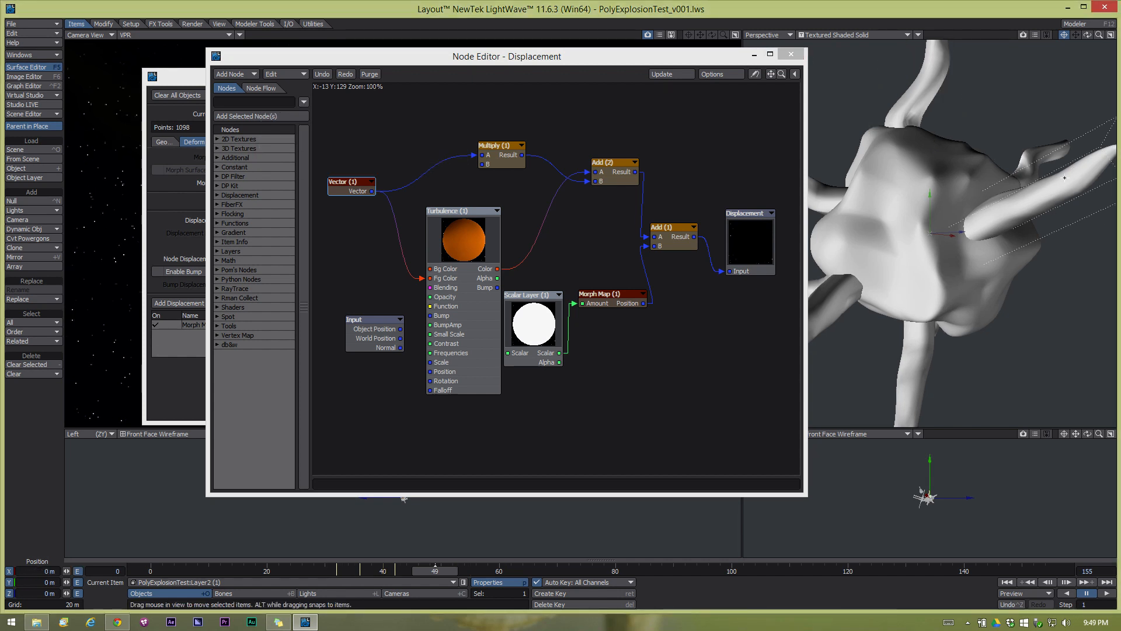
click(790, 54)
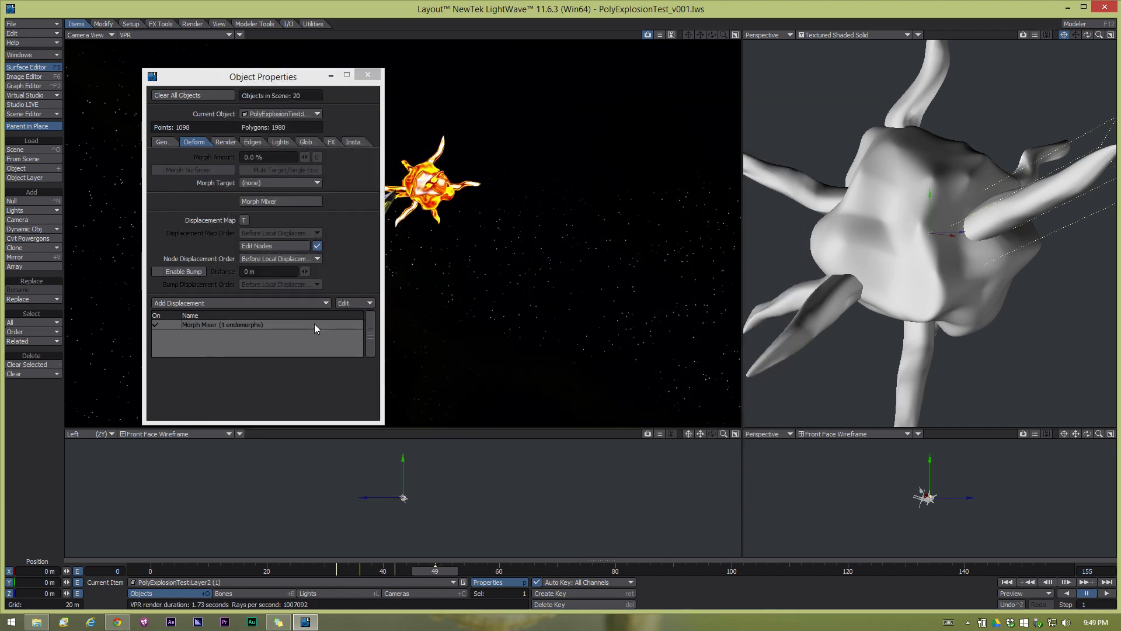
click(286, 247)
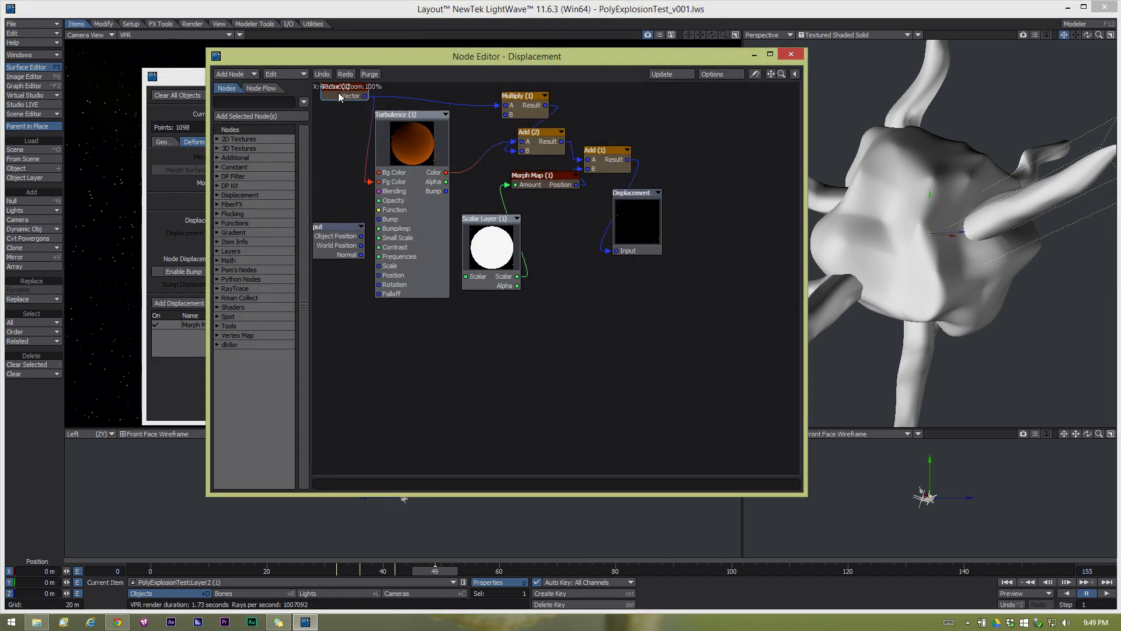
double_click(339, 96)
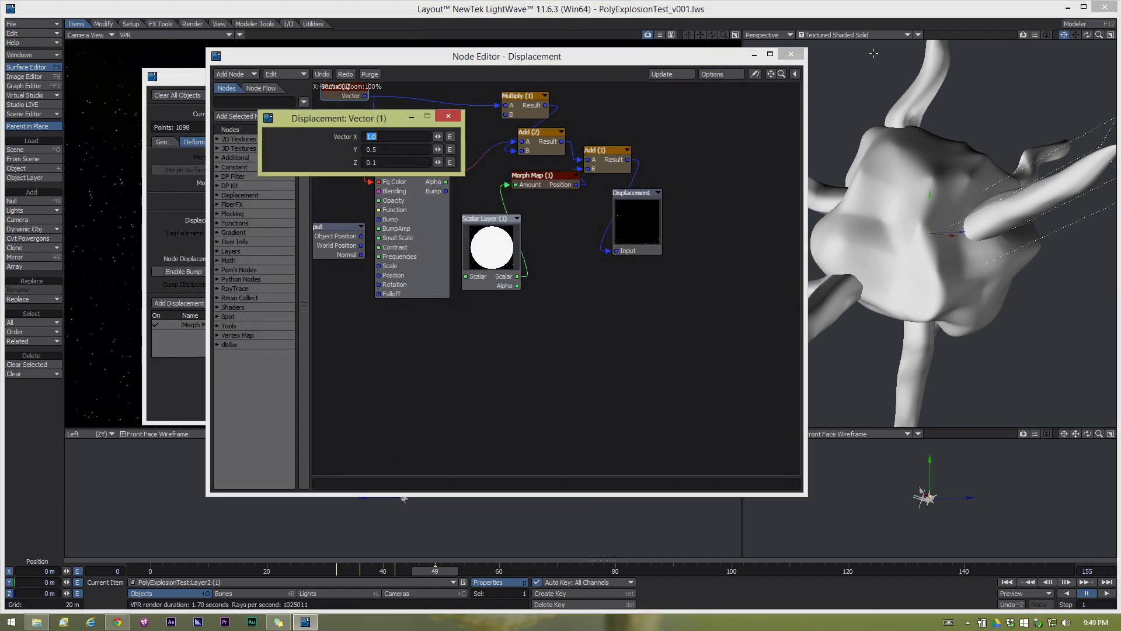
click(447, 115)
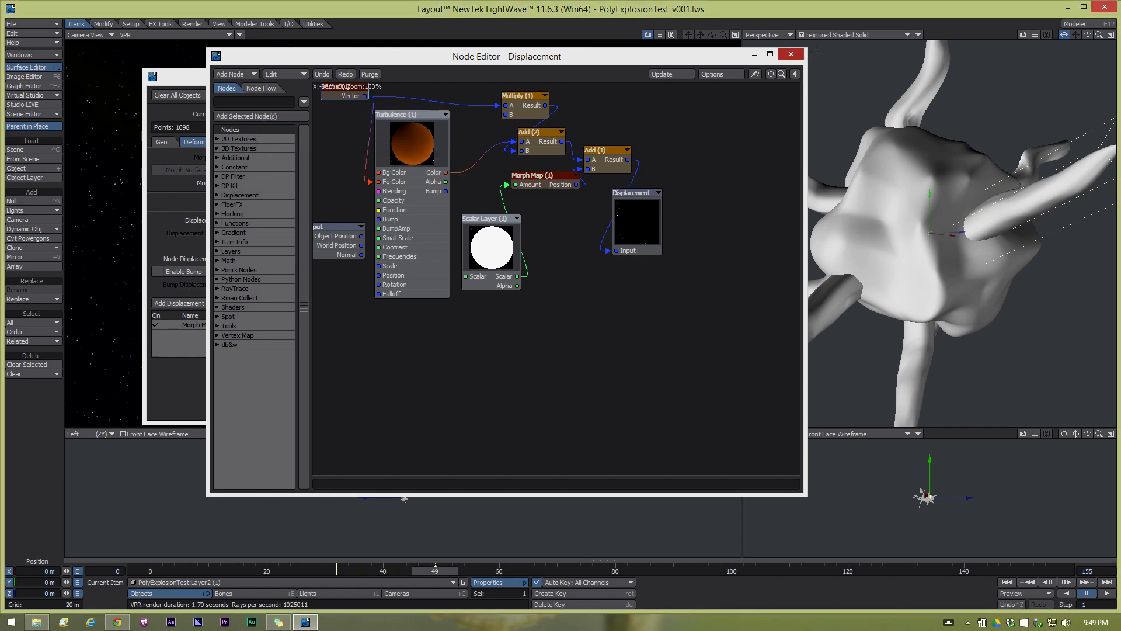
click(786, 56)
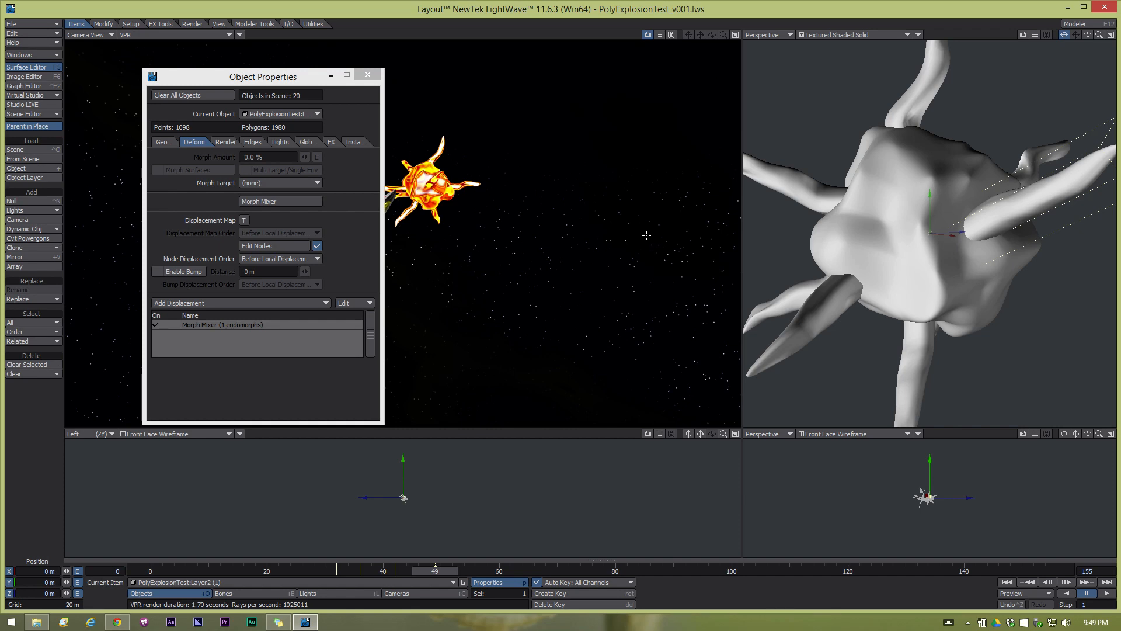
Close the object properties and view the explosion animation at frames 33 and 43.
click(367, 74)
drag(435, 570, 343, 571)
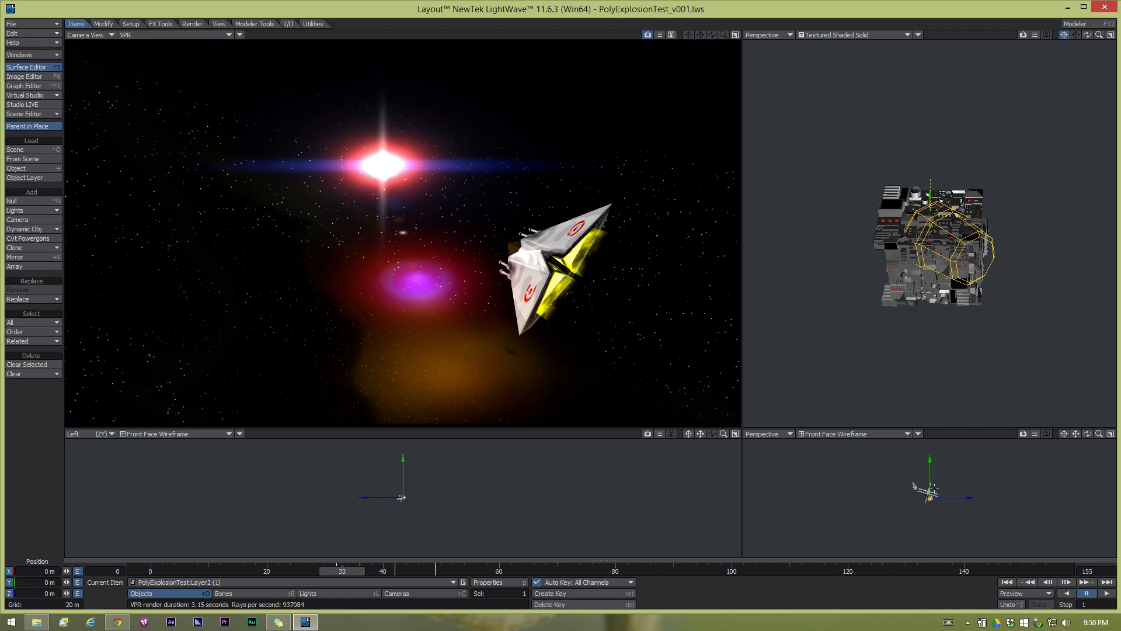
drag(1088, 436, 1053, 435)
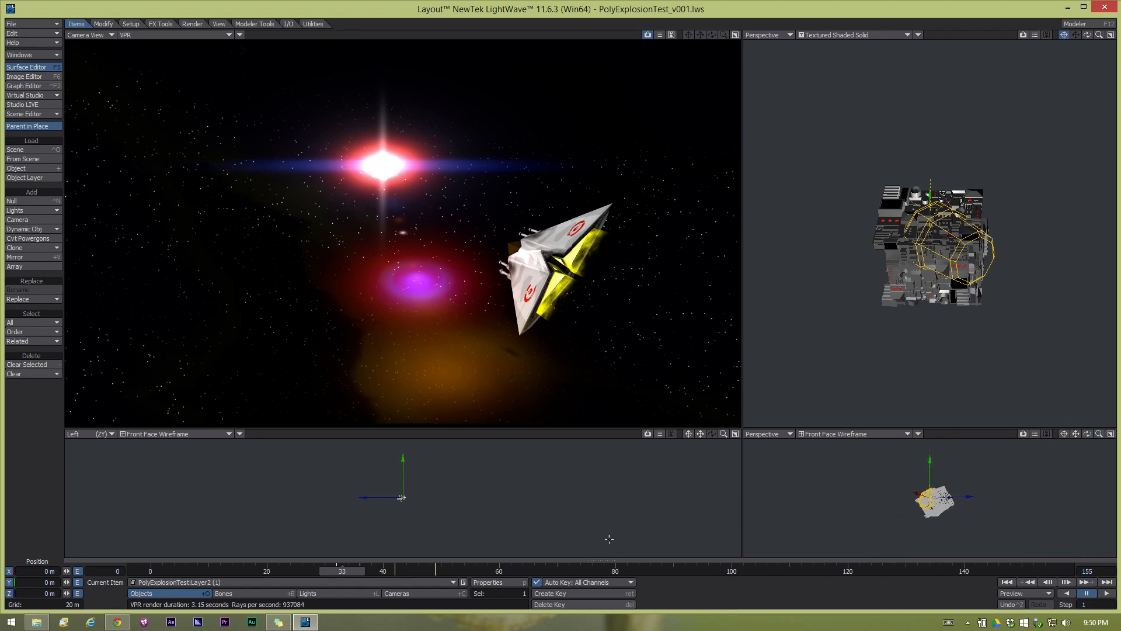
drag(338, 571, 401, 572)
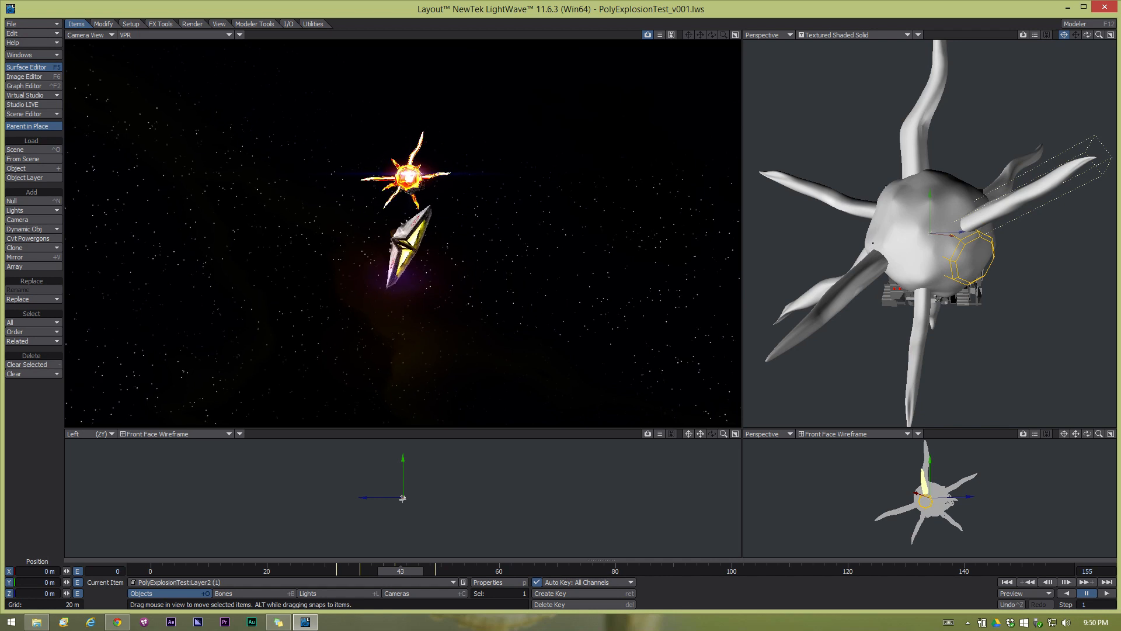
Switch to the web browser, view the liberty3d.com home page, and return to LightWave Layout.
click(117, 622)
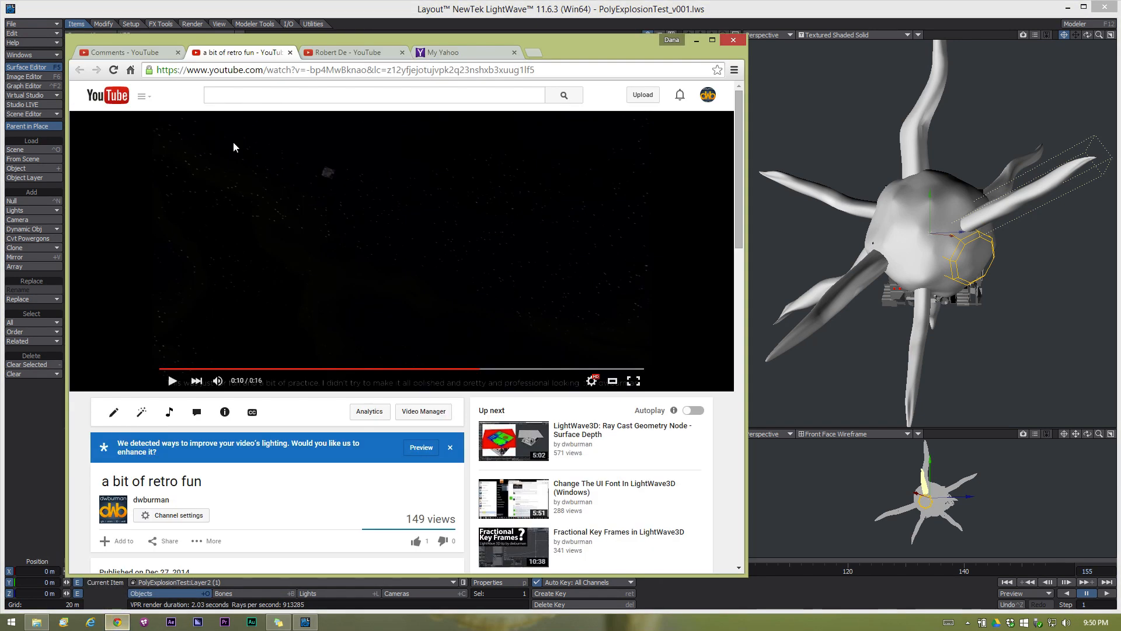
click(242, 70)
text(liberty3d.com)
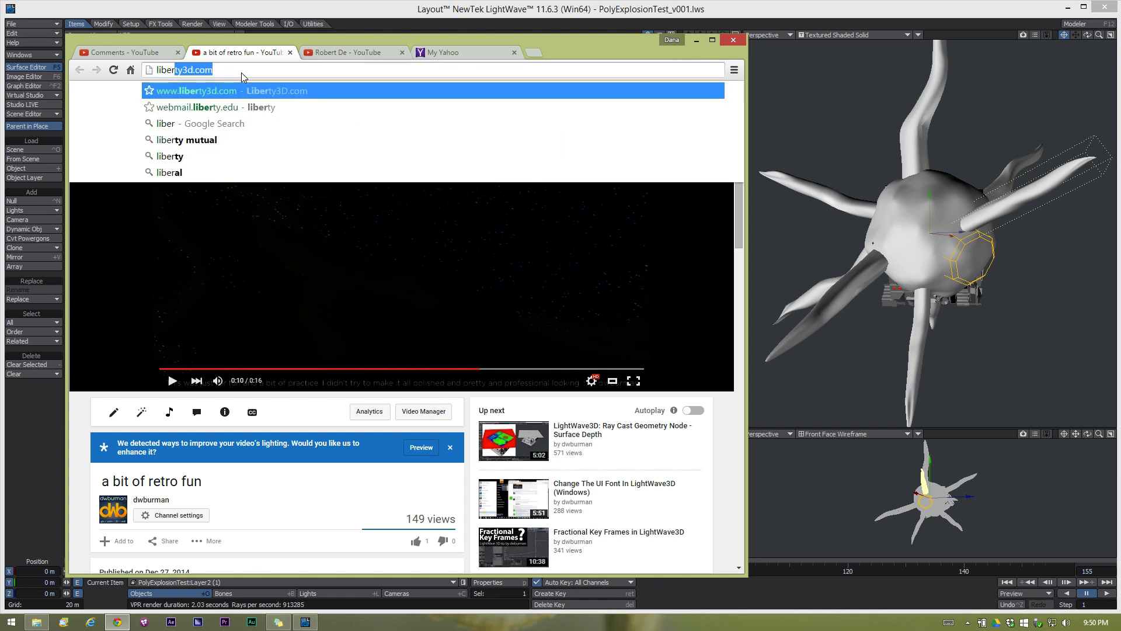
key(Return)
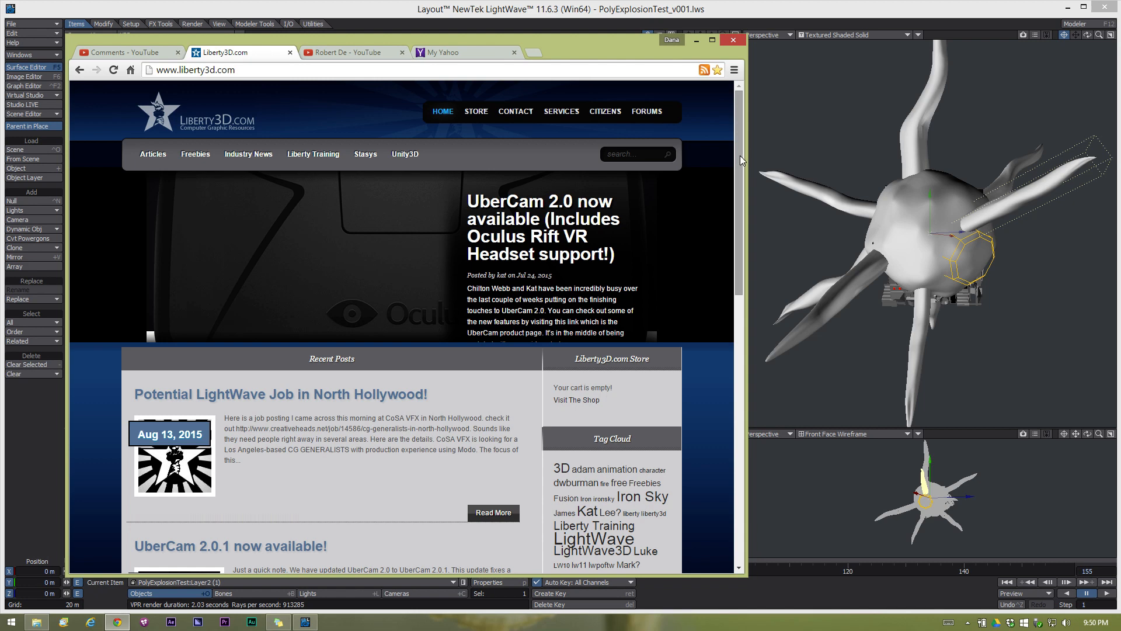
drag(737, 156, 722, 88)
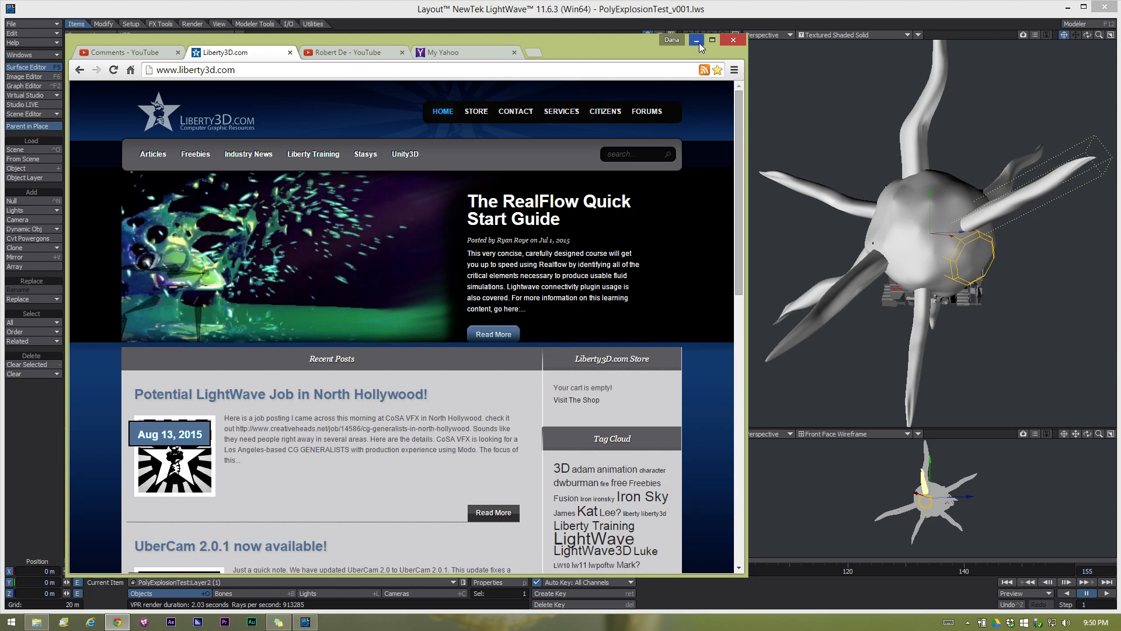
click(698, 42)
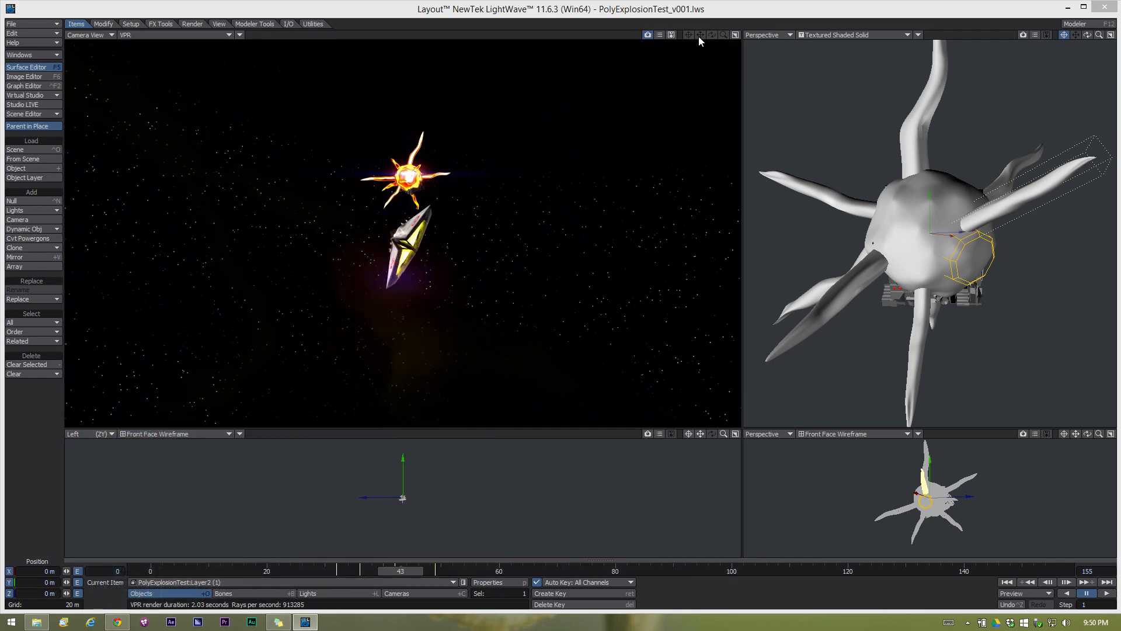